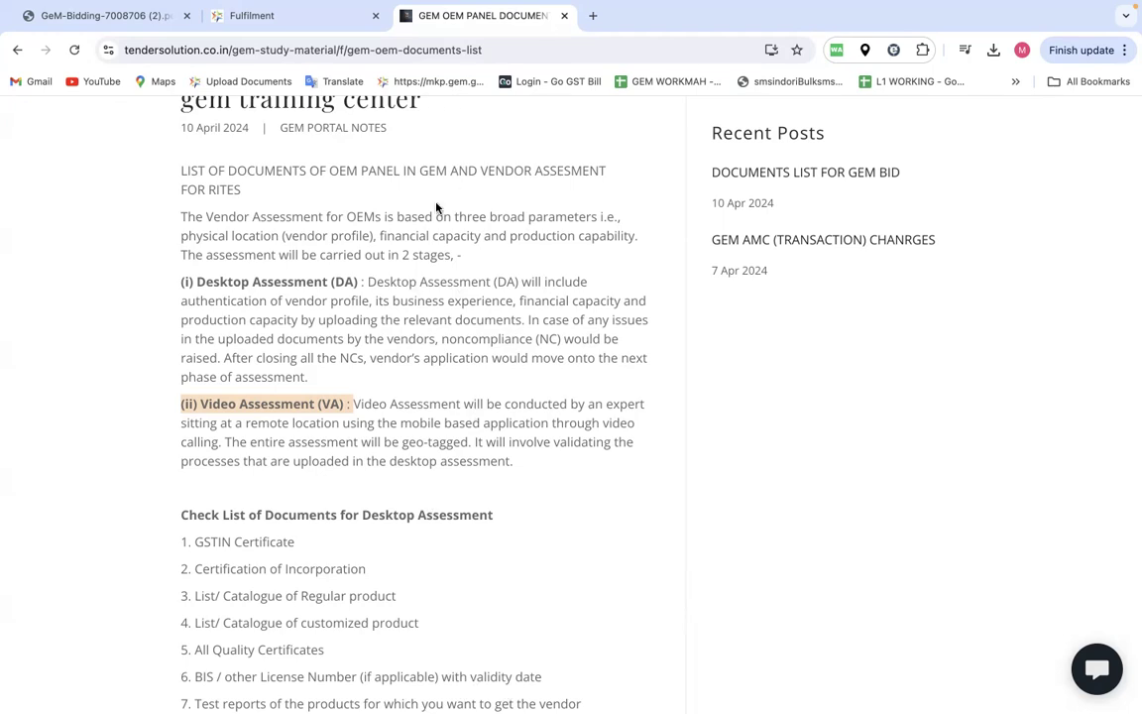
Step: Switch to the GeM Fulfilment page and open the Vendor Assessment section of the seller's profile
left_click(299, 20)
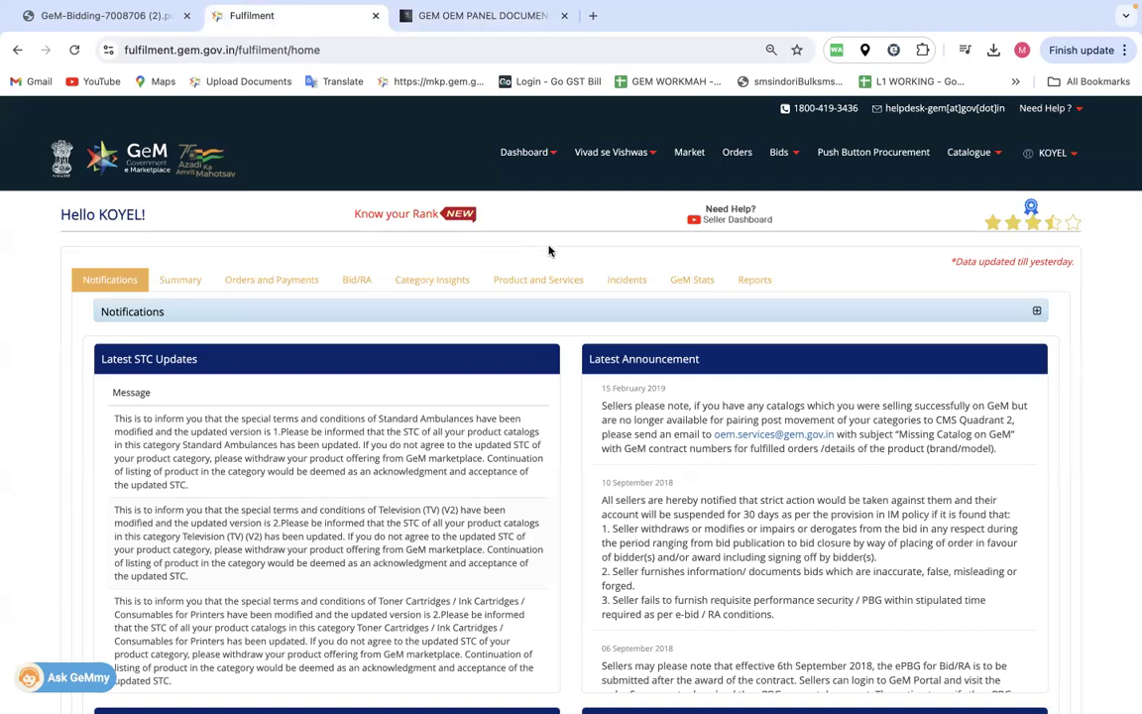
left_click(1073, 156)
left_click(1011, 183)
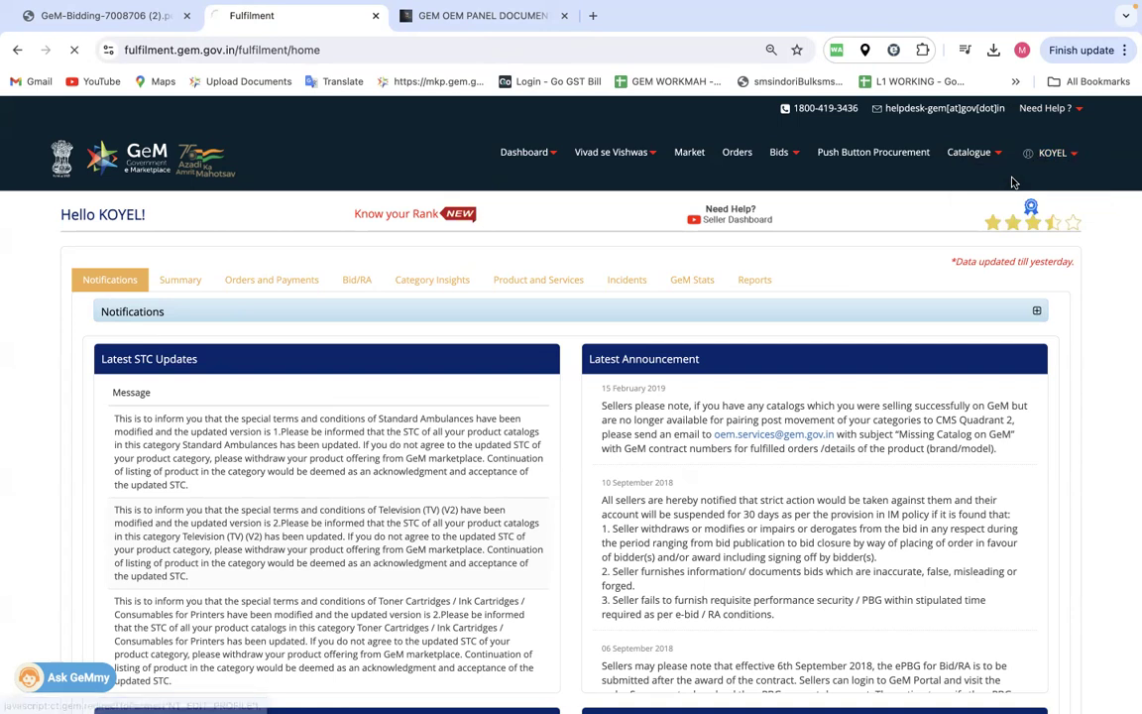
scroll(387, 463, "down", 5)
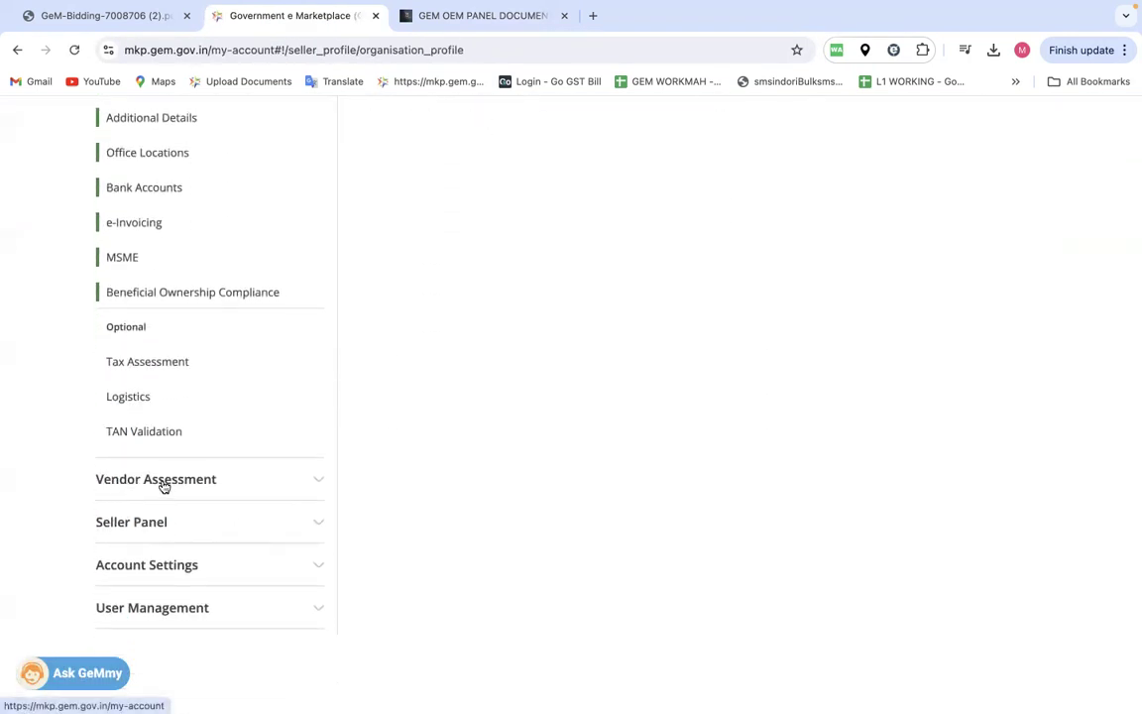
left_click(157, 477)
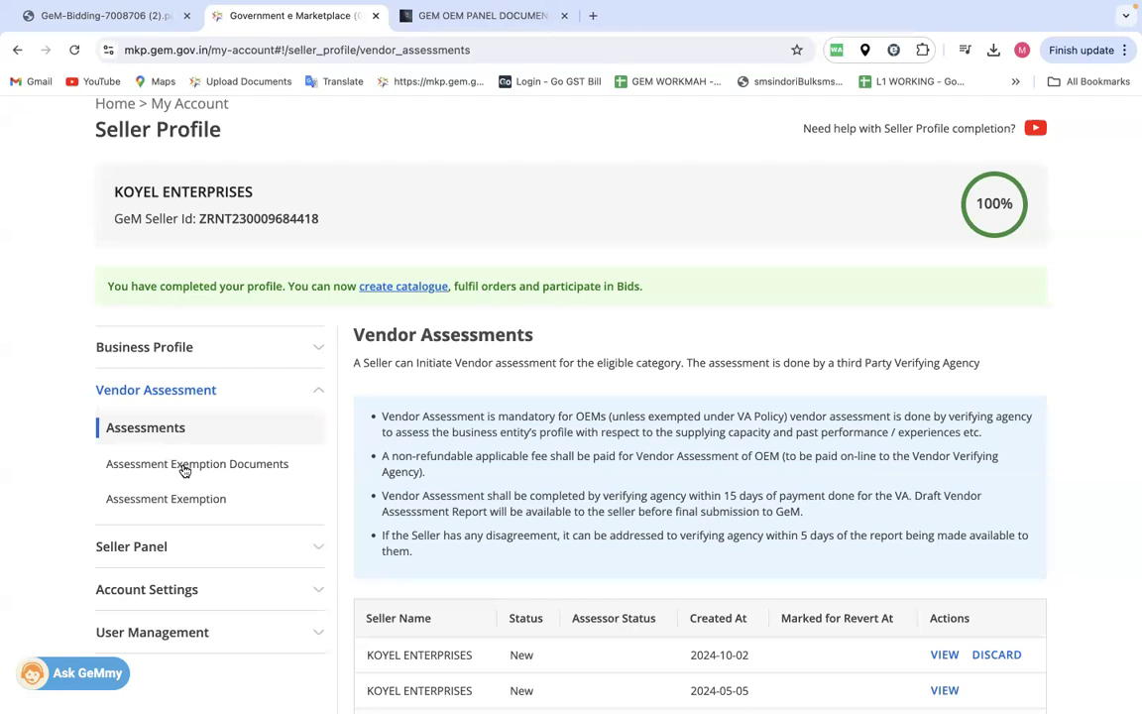
Step: Discard the vendor assessment created on 2024-10-02 and confirm the deletion
scroll(496, 451, "down", 5)
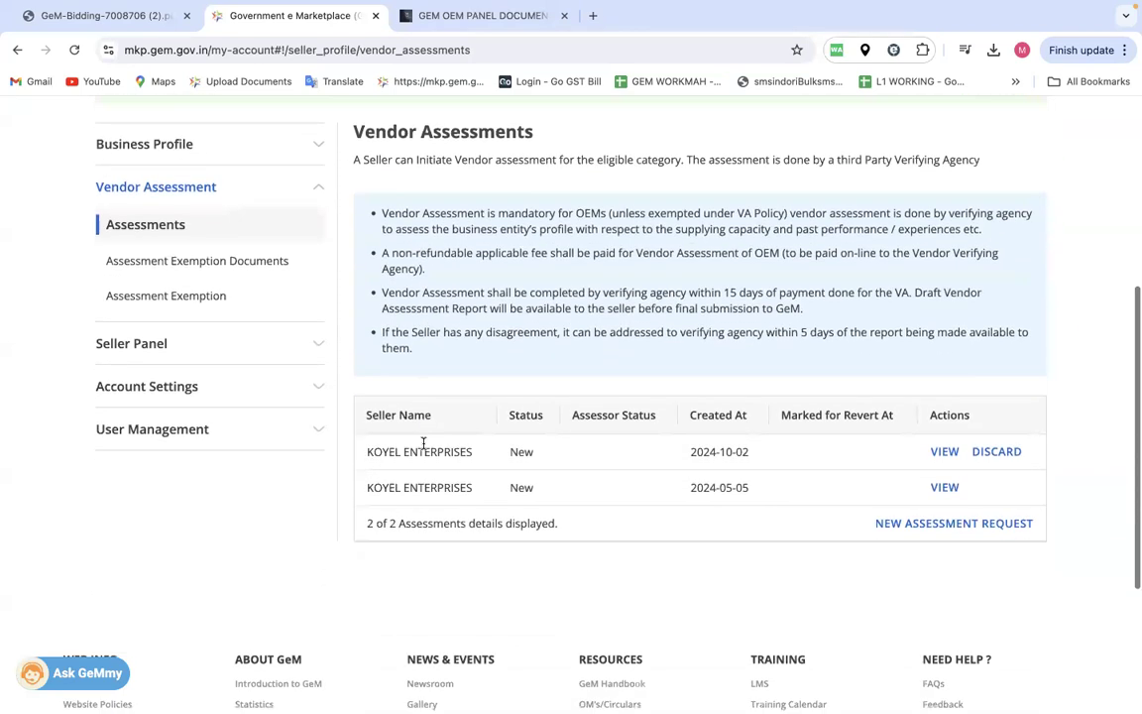
left_click(1004, 447)
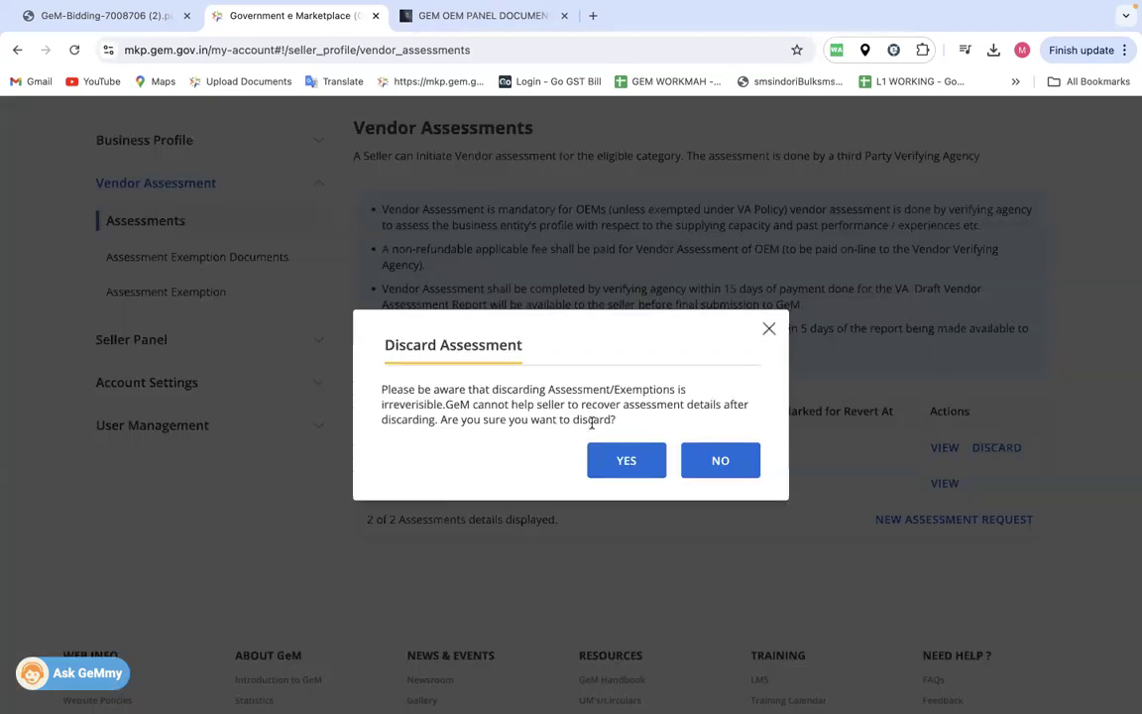
left_click(622, 459)
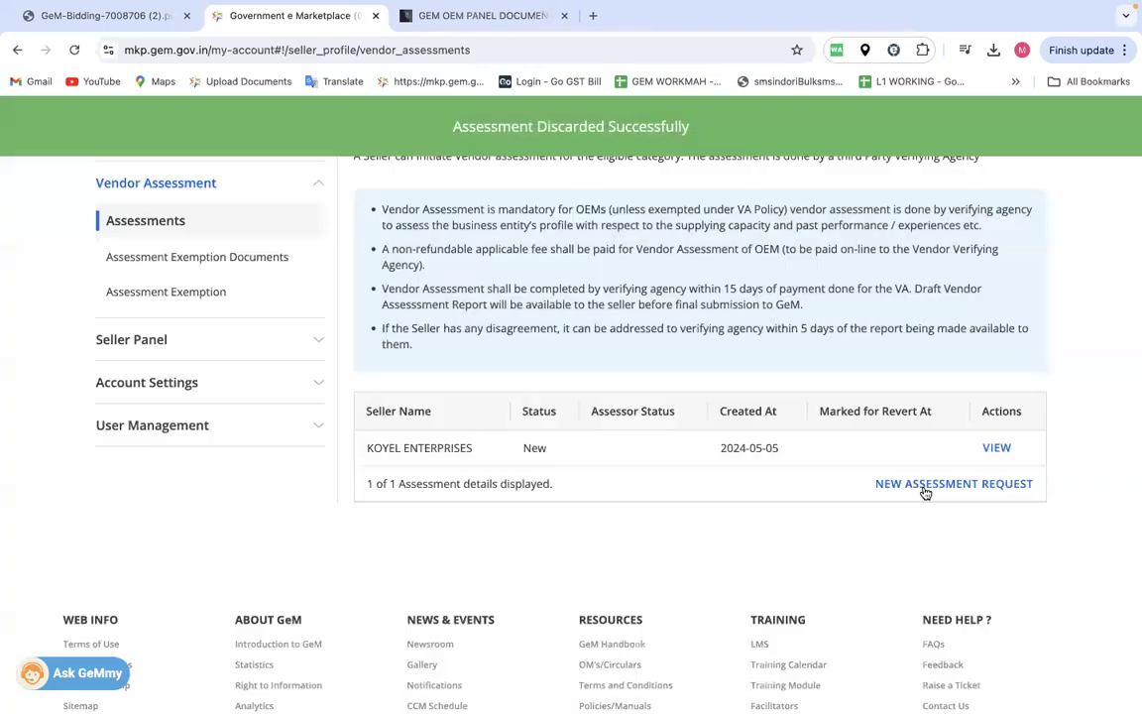
Step: Create a new assessment request and initiate the vendor assessment as Manufacturers or OEMs
left_click(927, 485)
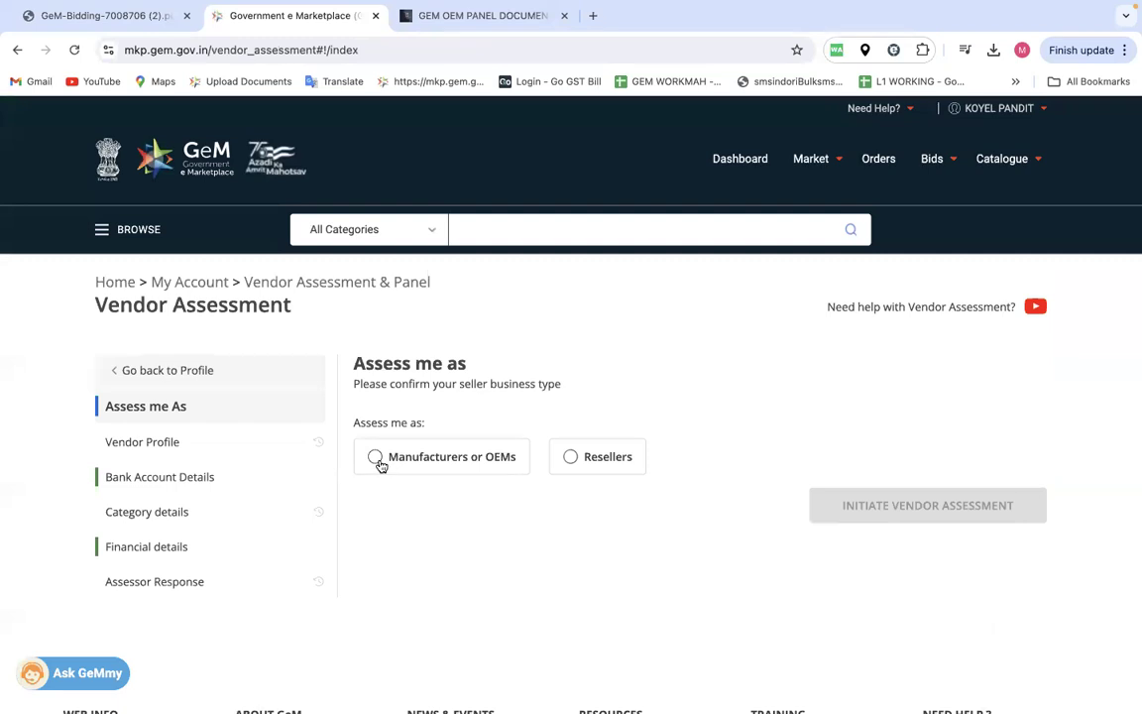
left_click(375, 457)
left_click(879, 503)
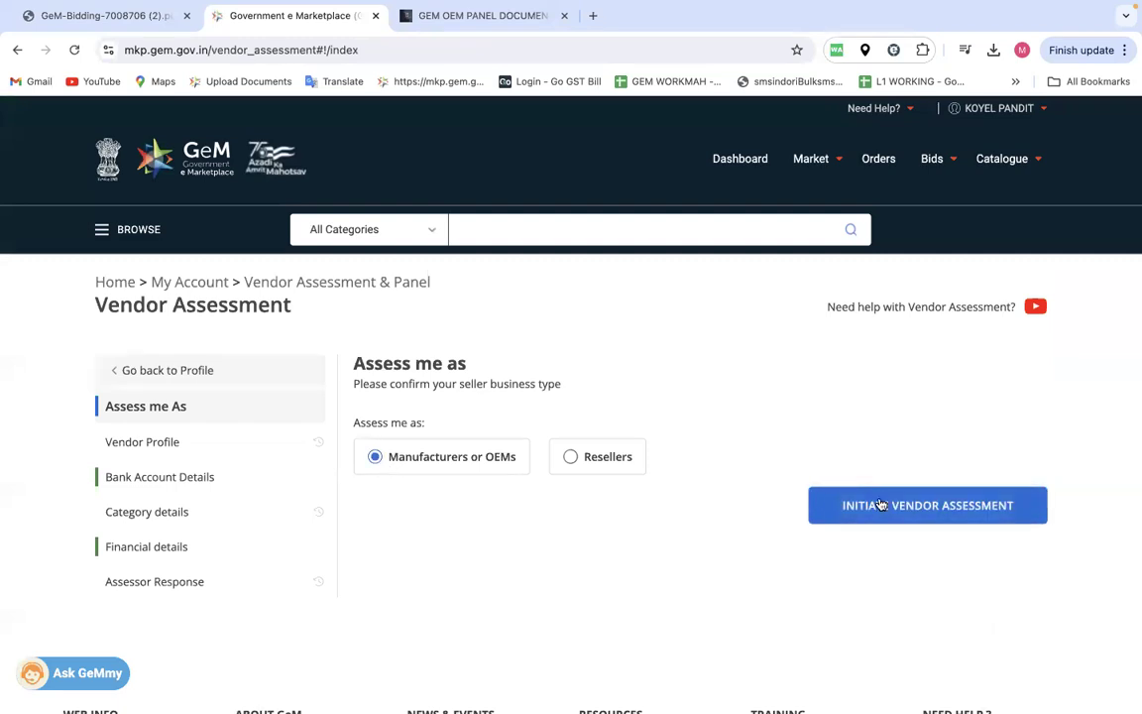
Step: Review the vendor profile summary, its additional contact number and email fields, and the bank account details
scroll(880, 497, "down", 2)
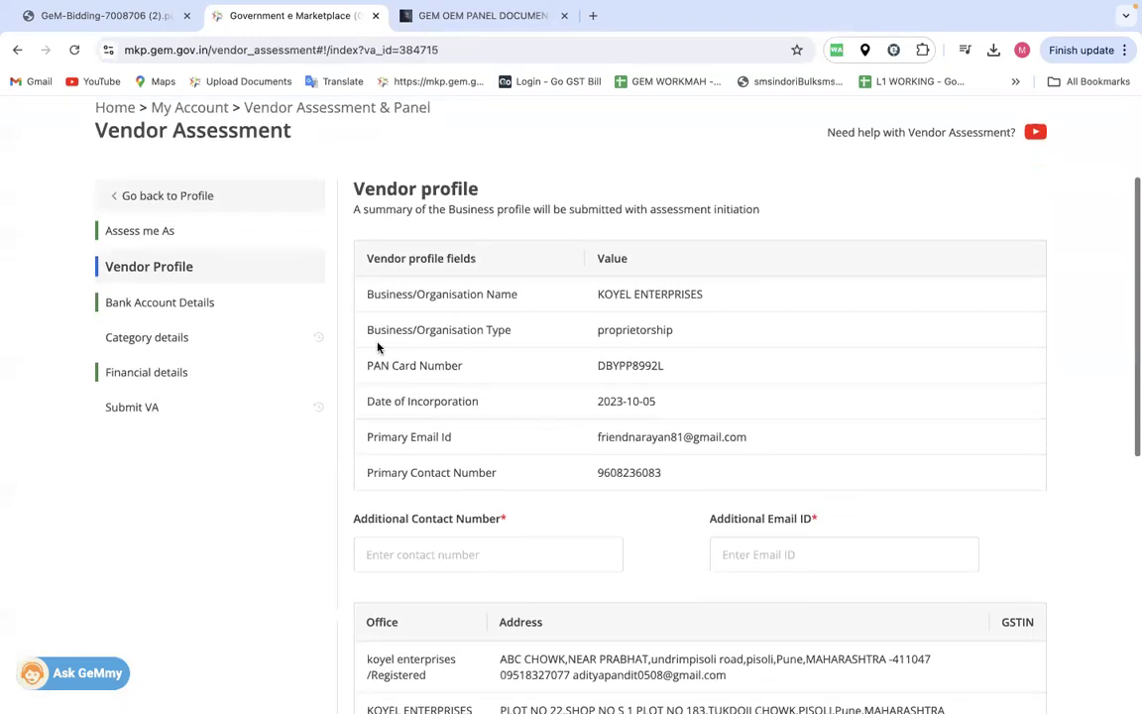
left_click_drag(359, 291, 697, 476)
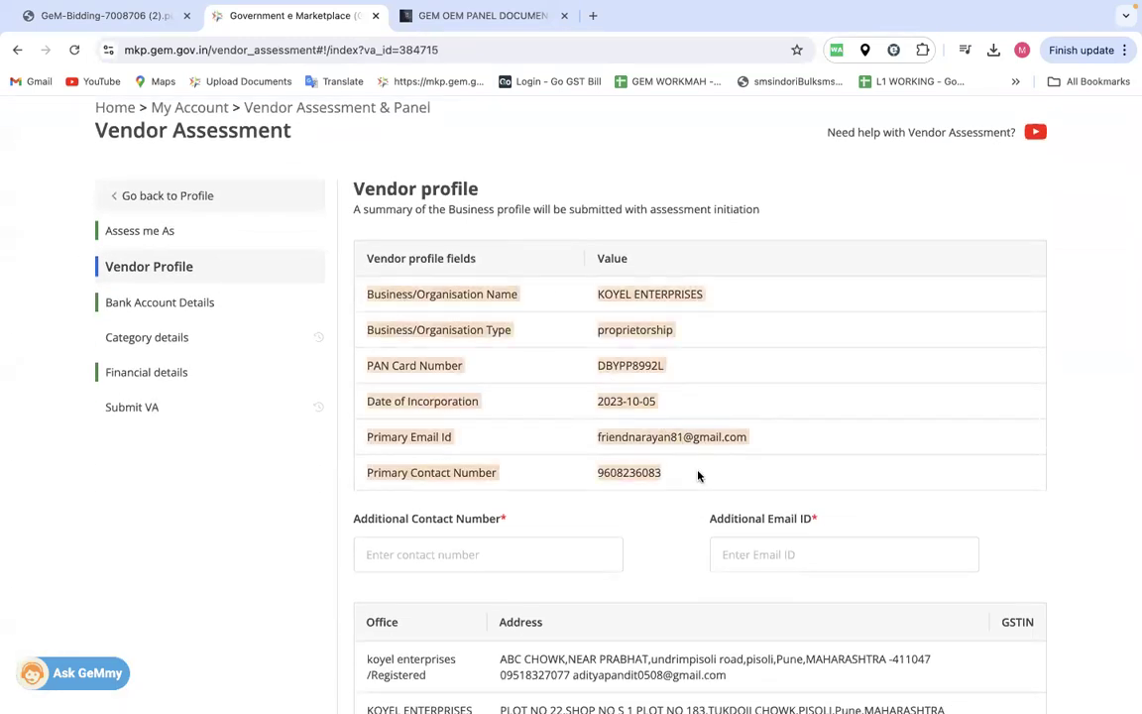
scroll(697, 476, "down", 1)
left_click(497, 447)
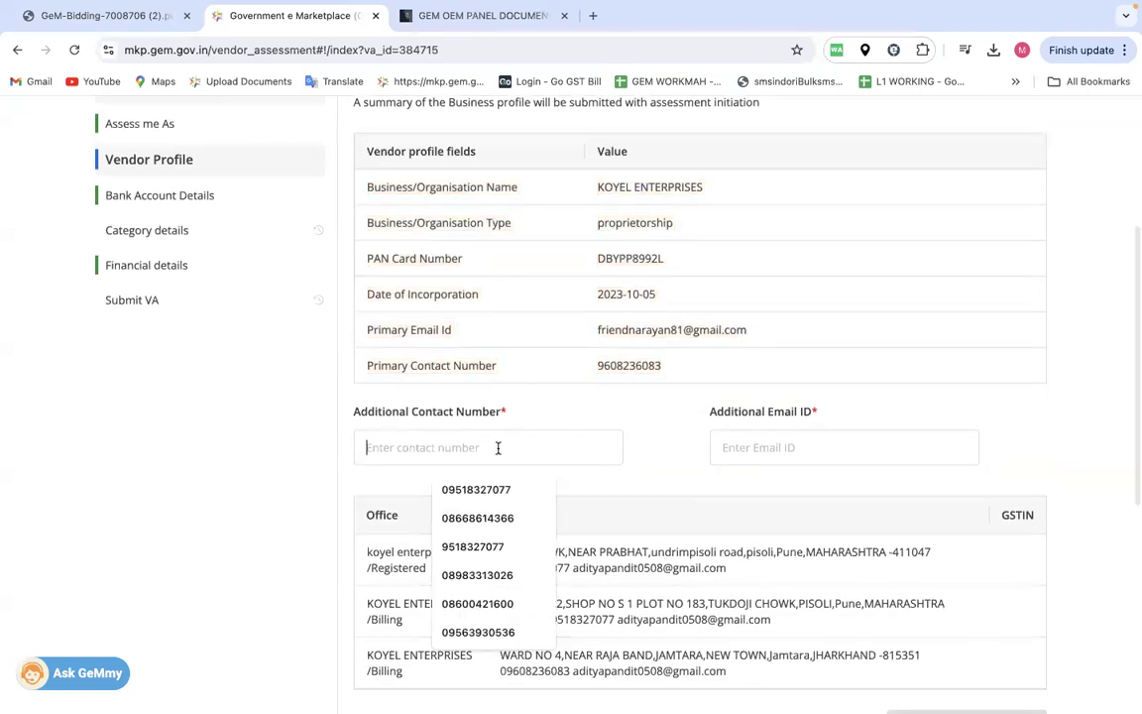
left_click(773, 448)
scroll(727, 425, "up", 2)
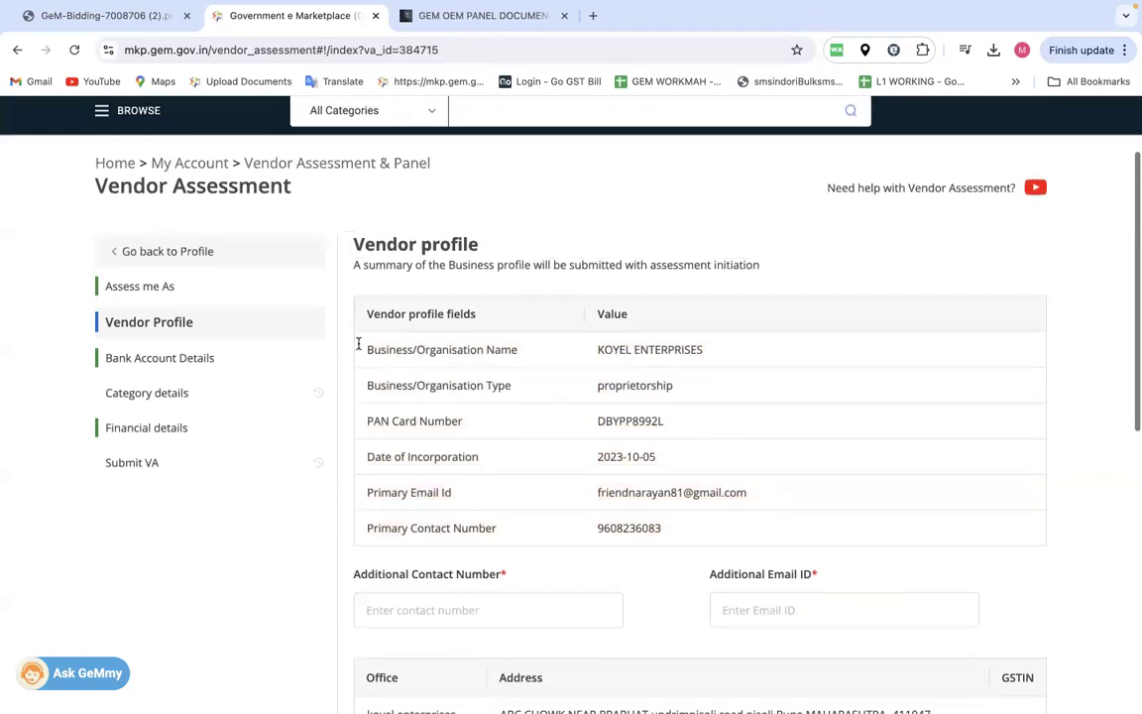
left_click(158, 359)
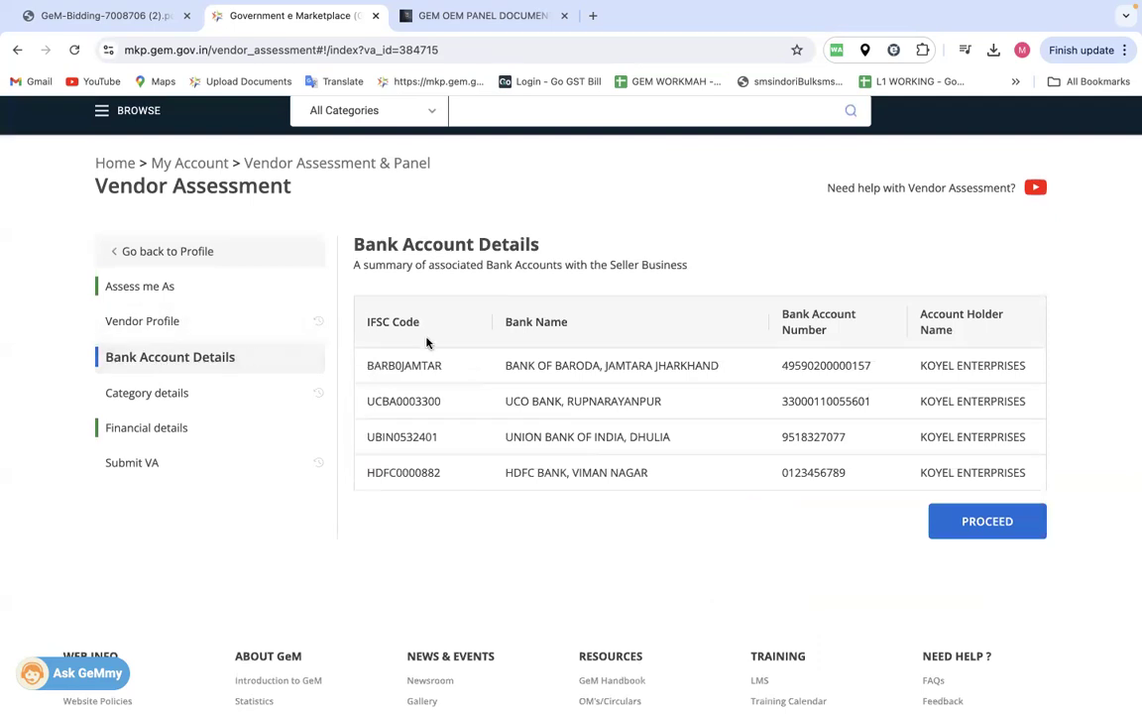
Step: In Category details, enter the product category Plastic Moulded Chair as per IS 13713 (V2), description "PLASTIC CHair" and monthly production capacity 2000
left_click(158, 393)
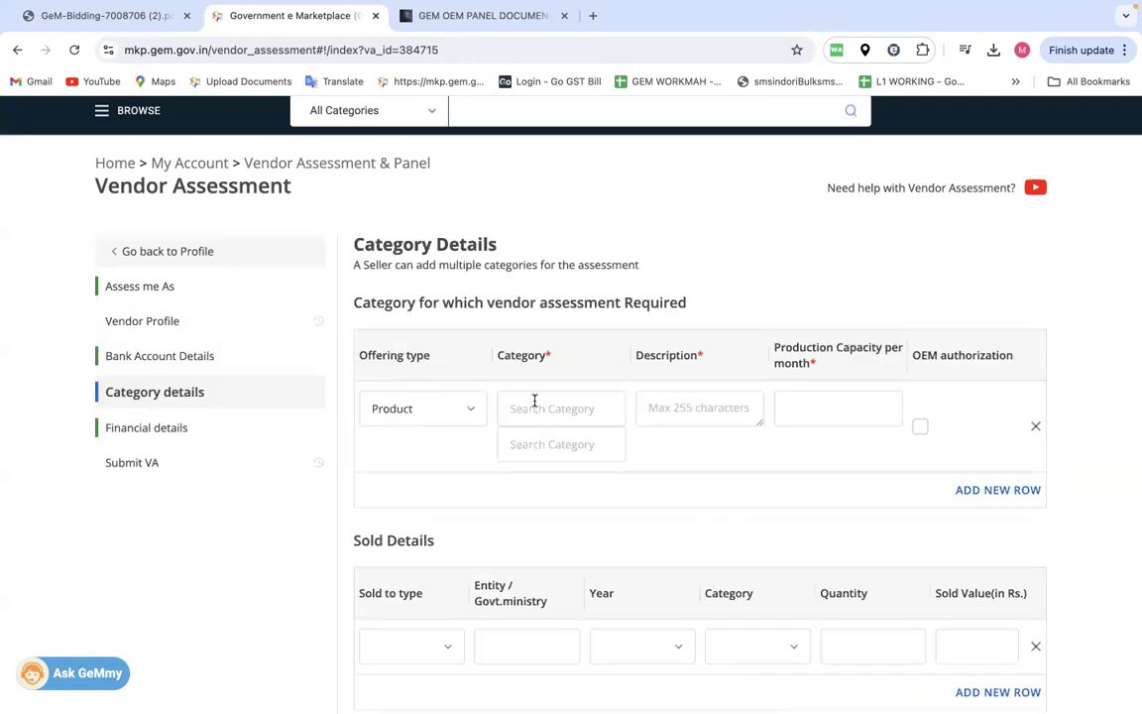
scroll(535, 401, "down", 1)
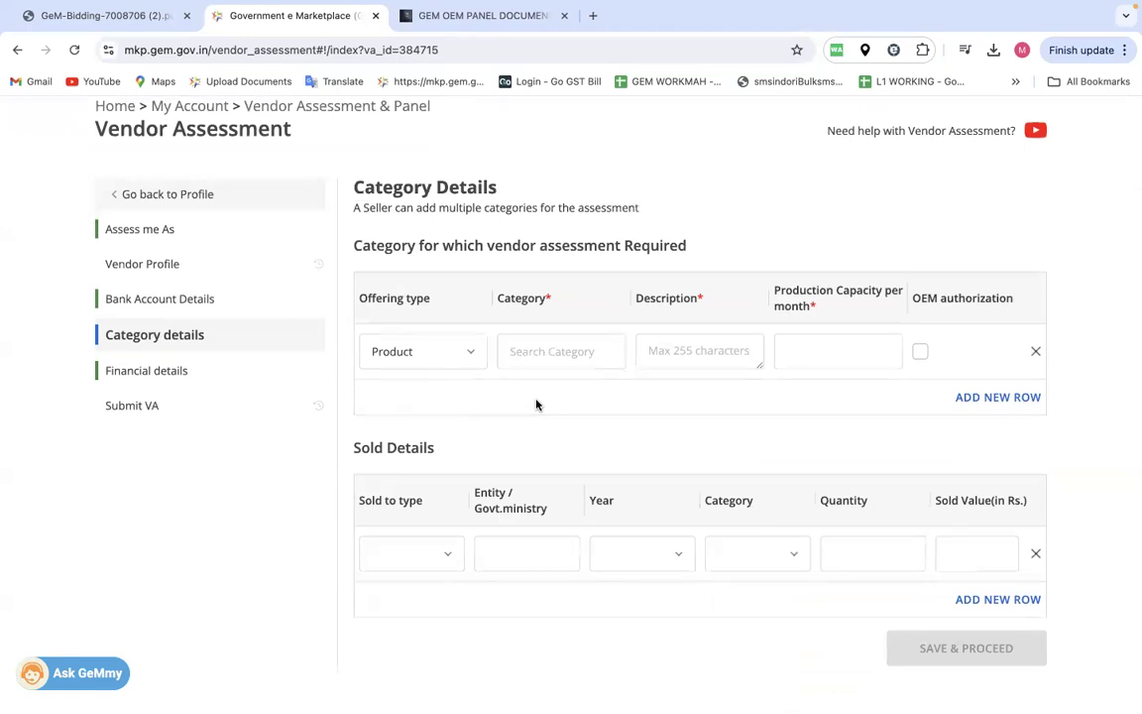
type("CHAIR")
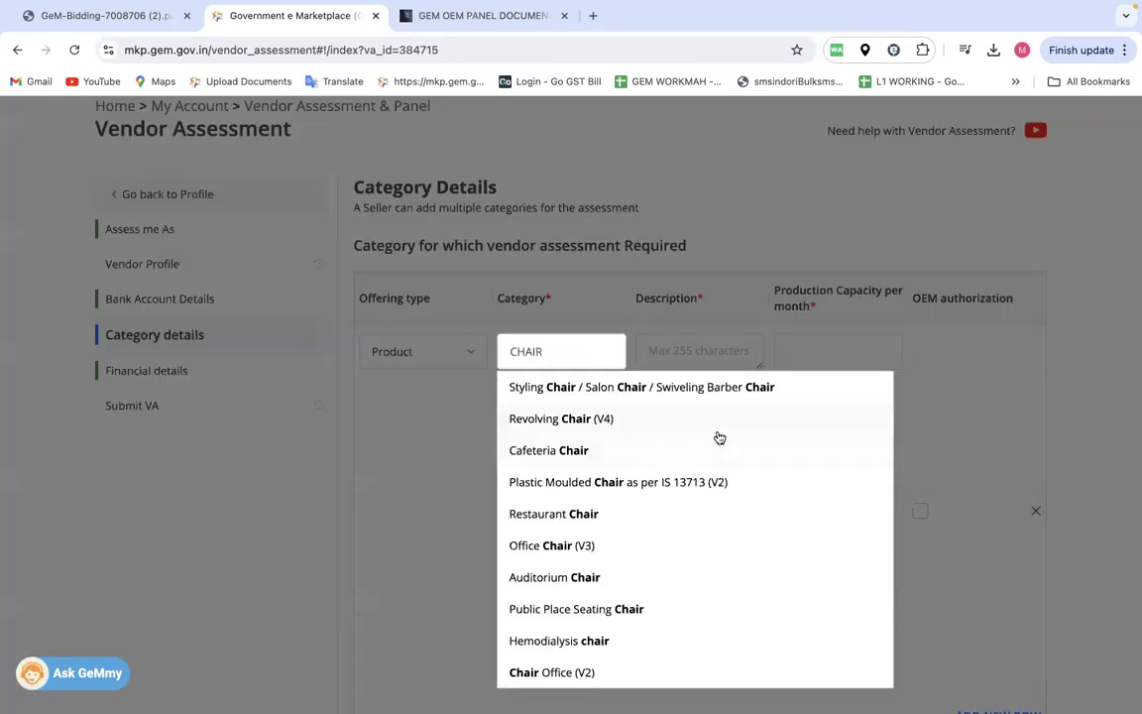
left_click(570, 484)
left_click(704, 349)
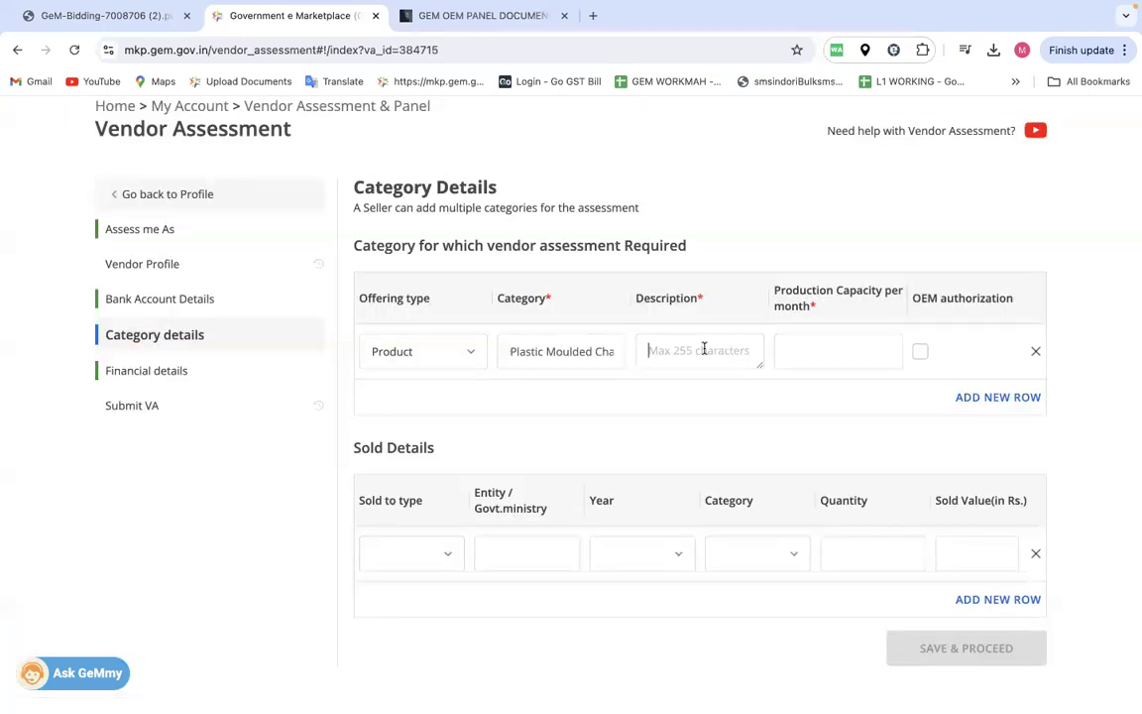
type("PA")
type("LASTIC CH")
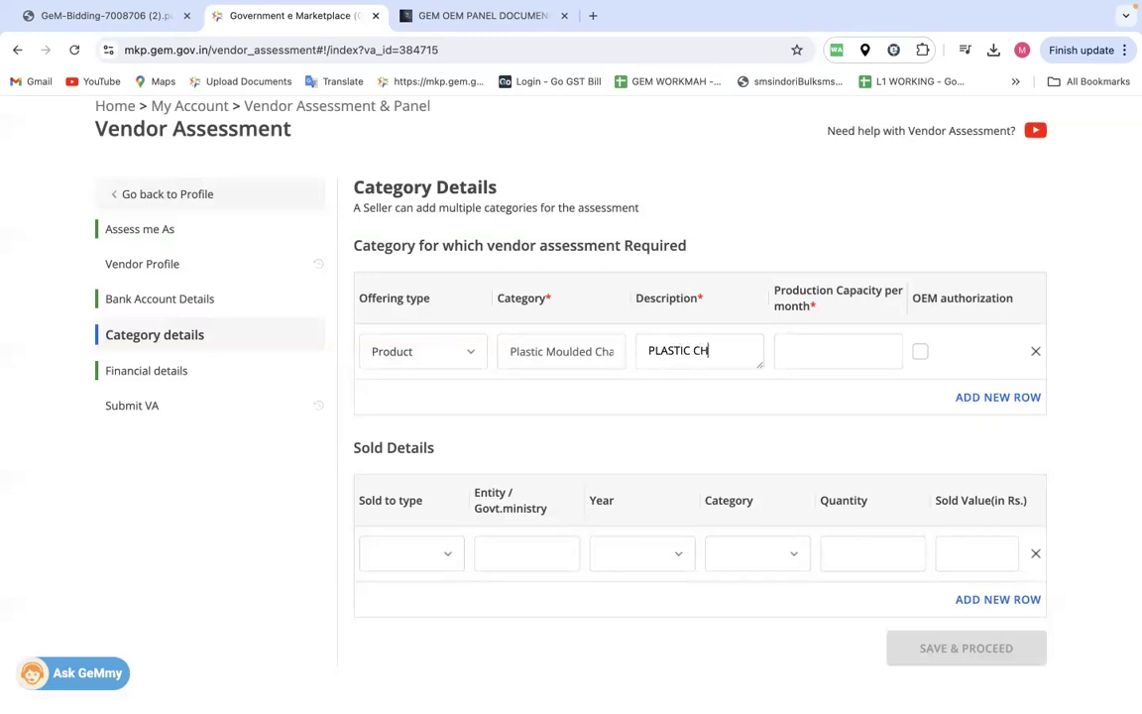
type("iair")
left_click(822, 349)
type("2000")
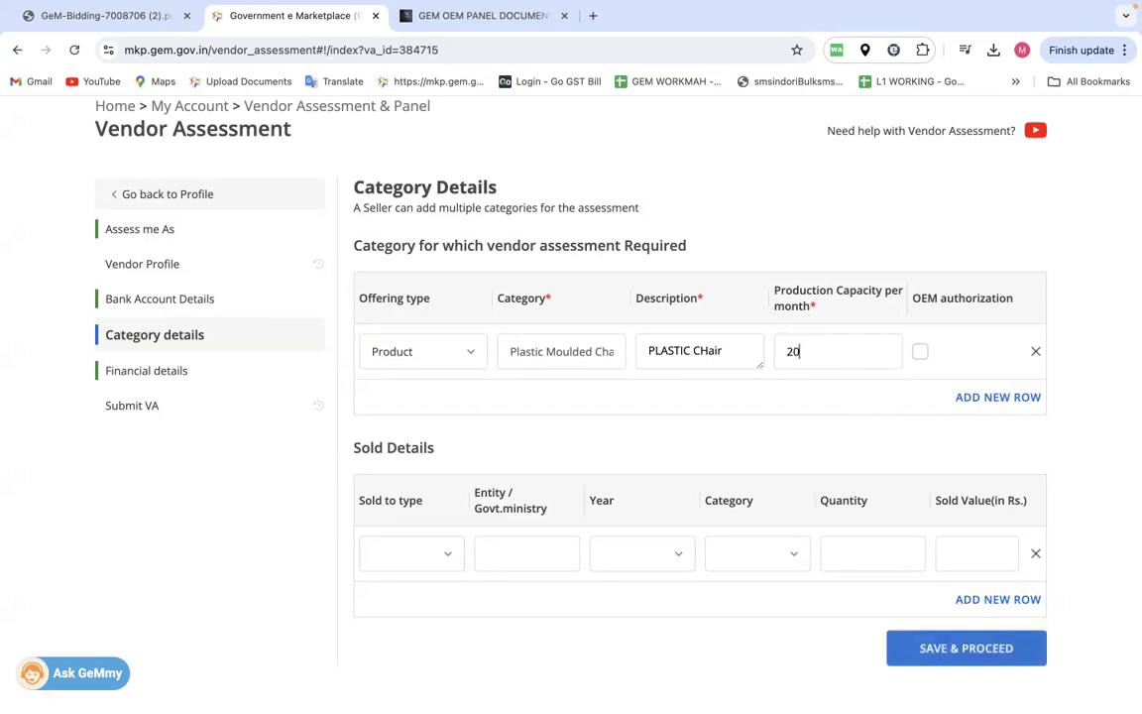
Step: Add a second product row with category Toys and Games, description "toys" and monthly production capacity 5000
left_click(1018, 396)
left_click(549, 408)
type("toys")
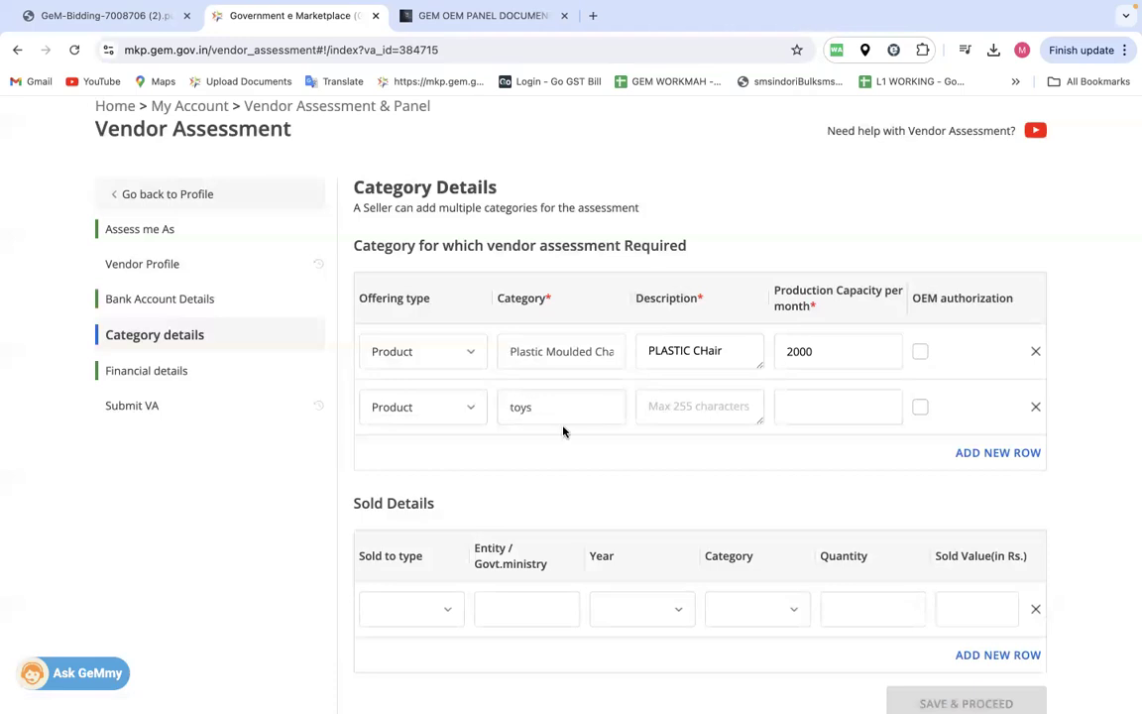
scroll(755, 482, "down", 1)
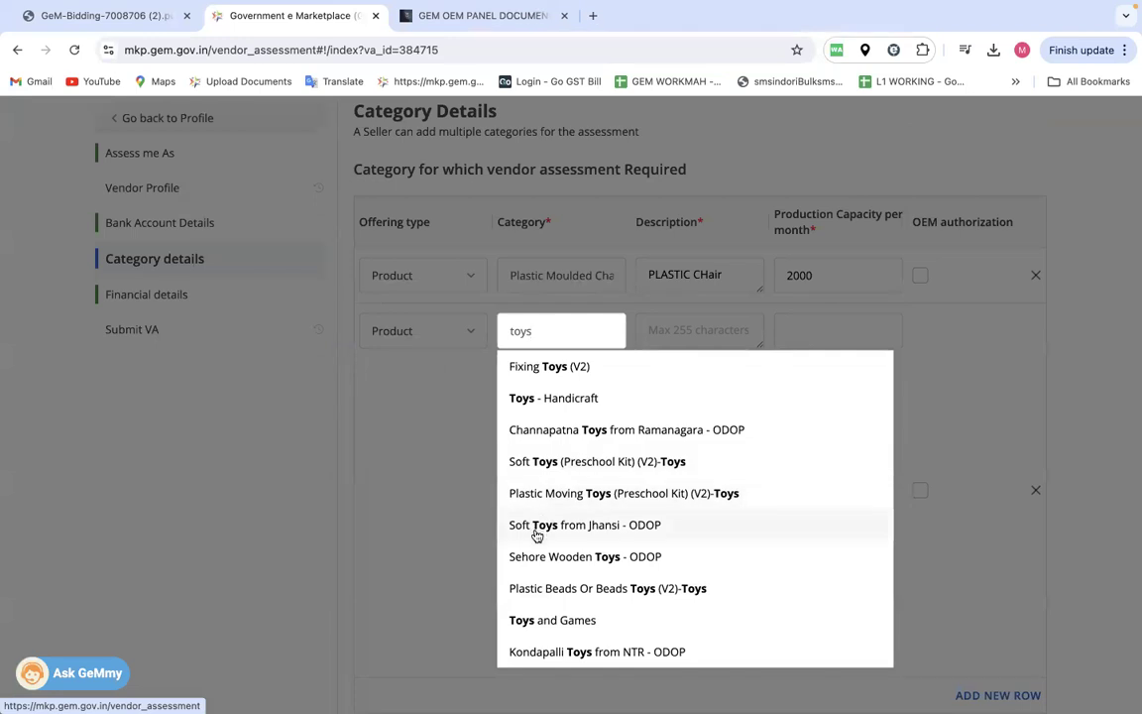
left_click(548, 623)
left_click(691, 328)
type("toys")
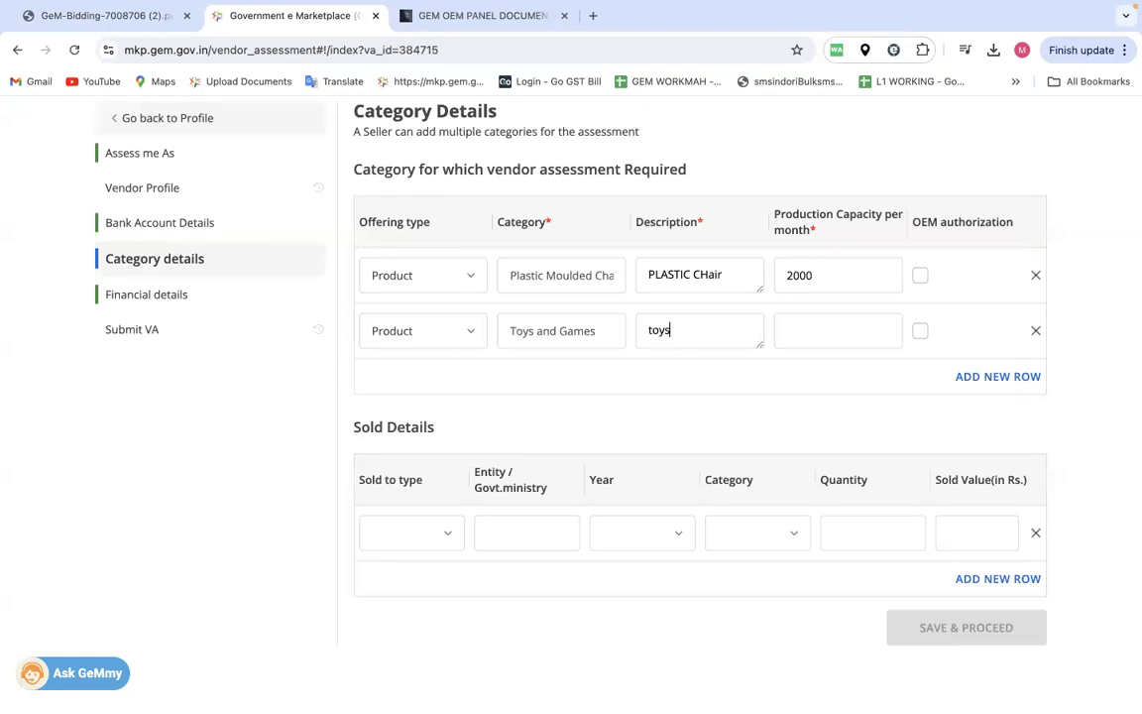
left_click(844, 330)
type("5000")
Step: Add a third product row with category Plastic Pouches, description "plastic bags" and monthly production capacity 1000
left_click(1028, 377)
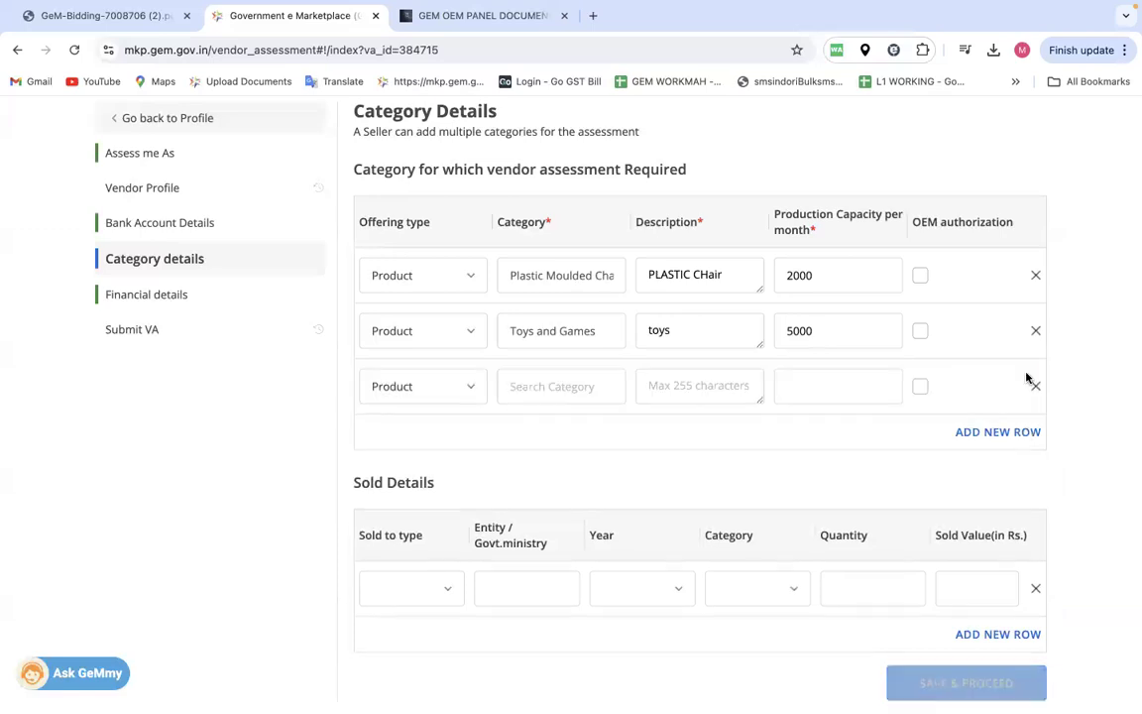
left_click(562, 390)
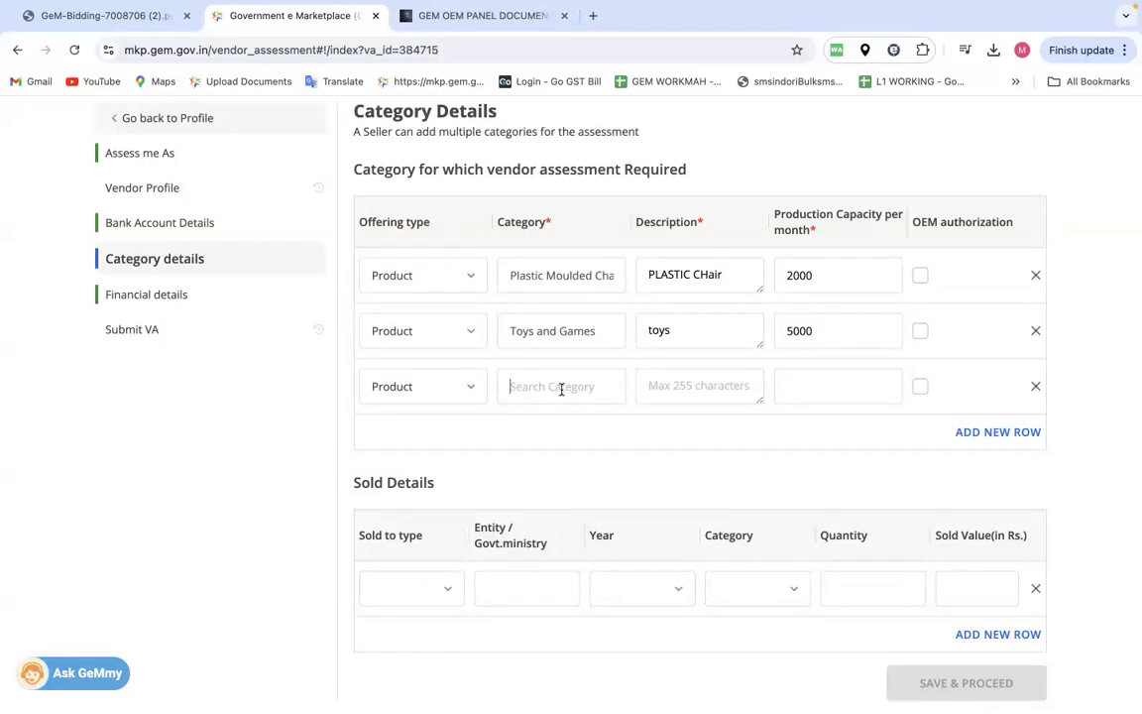
type("plastic")
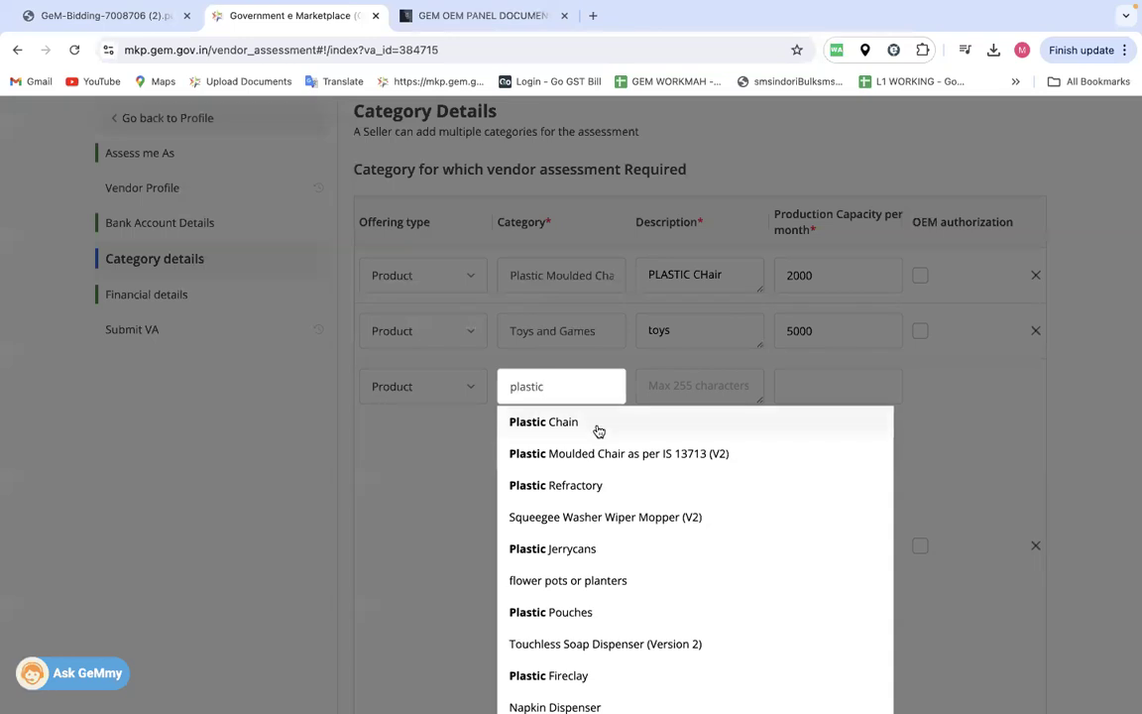
scroll(576, 495, "down", 1)
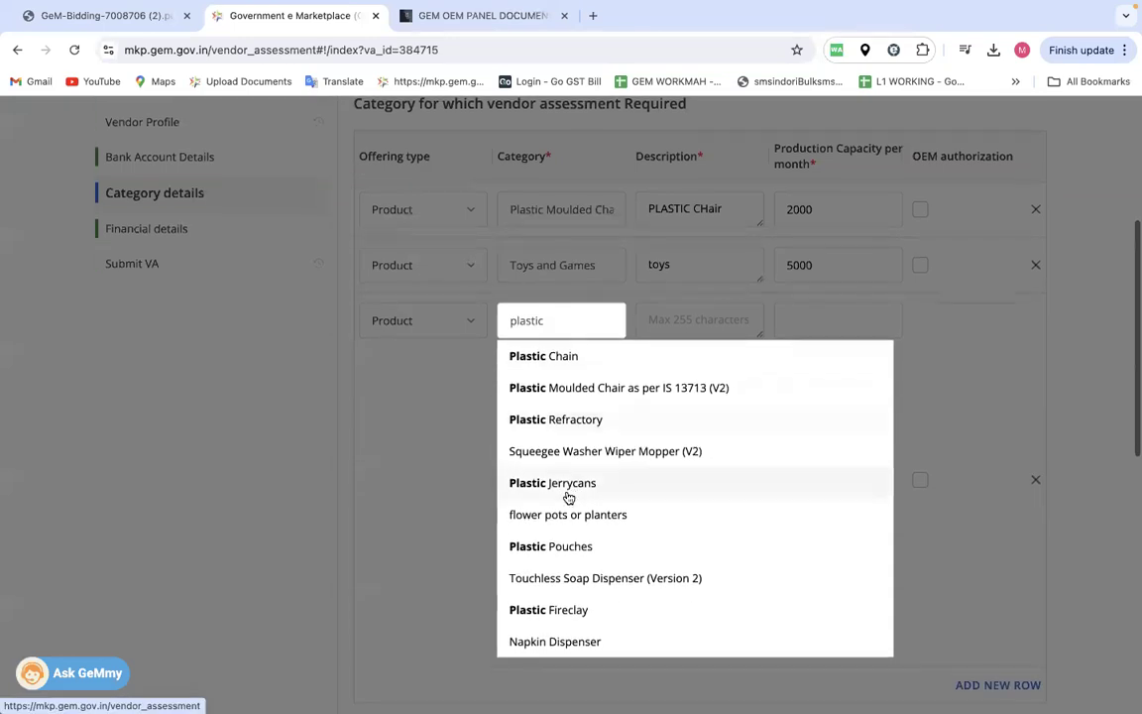
left_click(575, 551)
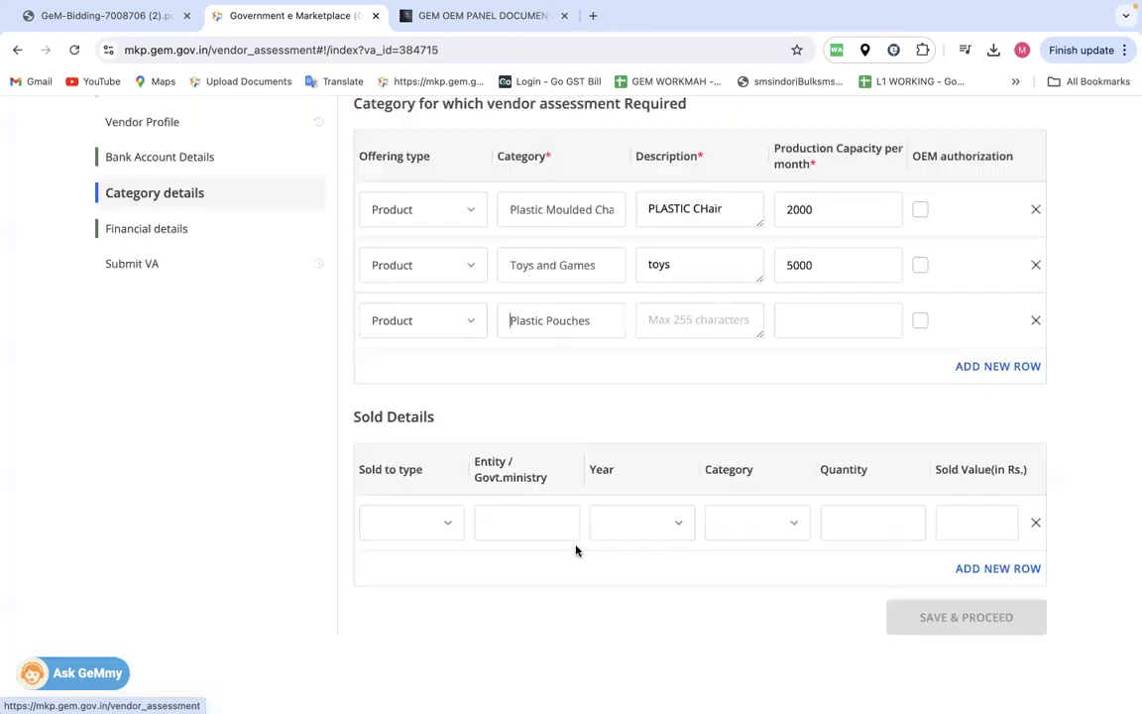
left_click(678, 319)
type("plastic")
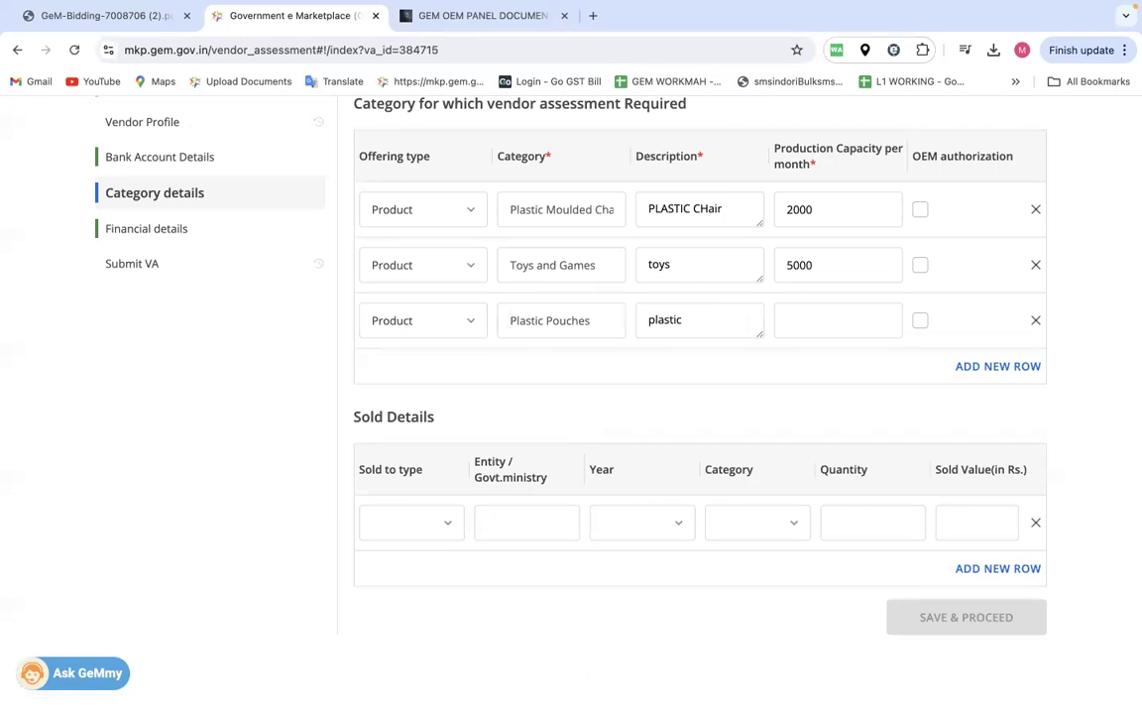
type(" po")
type(" bags")
left_click(841, 318)
type("1000")
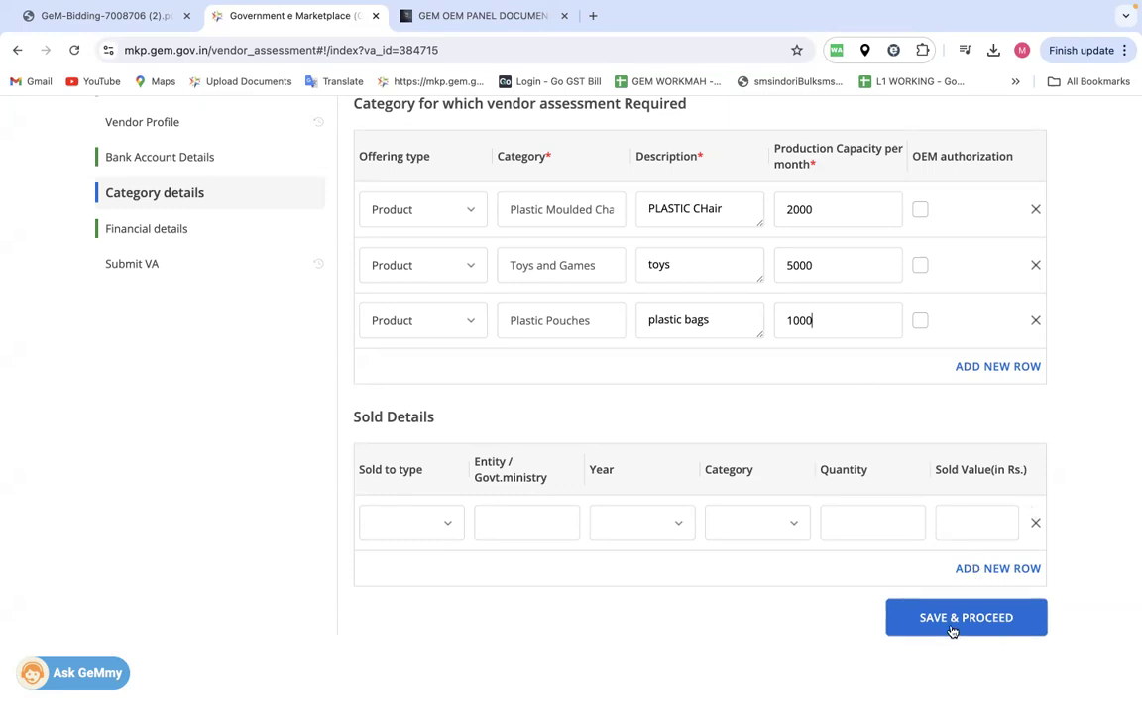
Step: Save the category details with Sold Details left blank and proceed past the financial details to the Submit VA section
left_click_drag(439, 428, 345, 415)
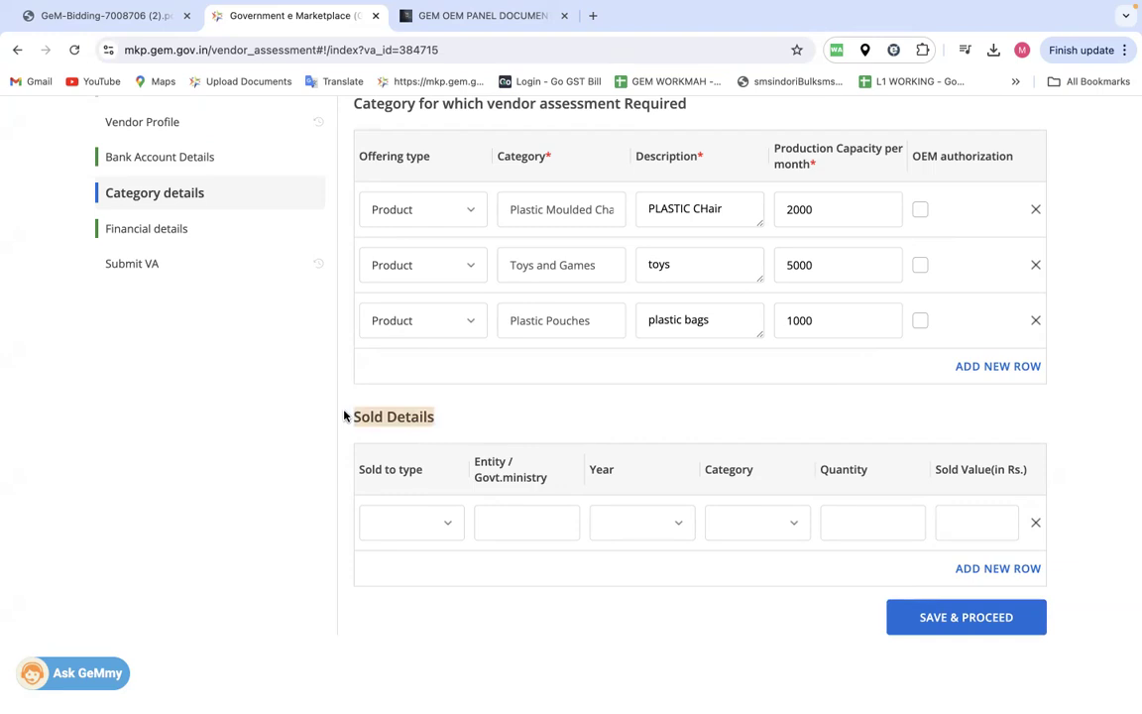
left_click(994, 617)
scroll(740, 276, "up", 1)
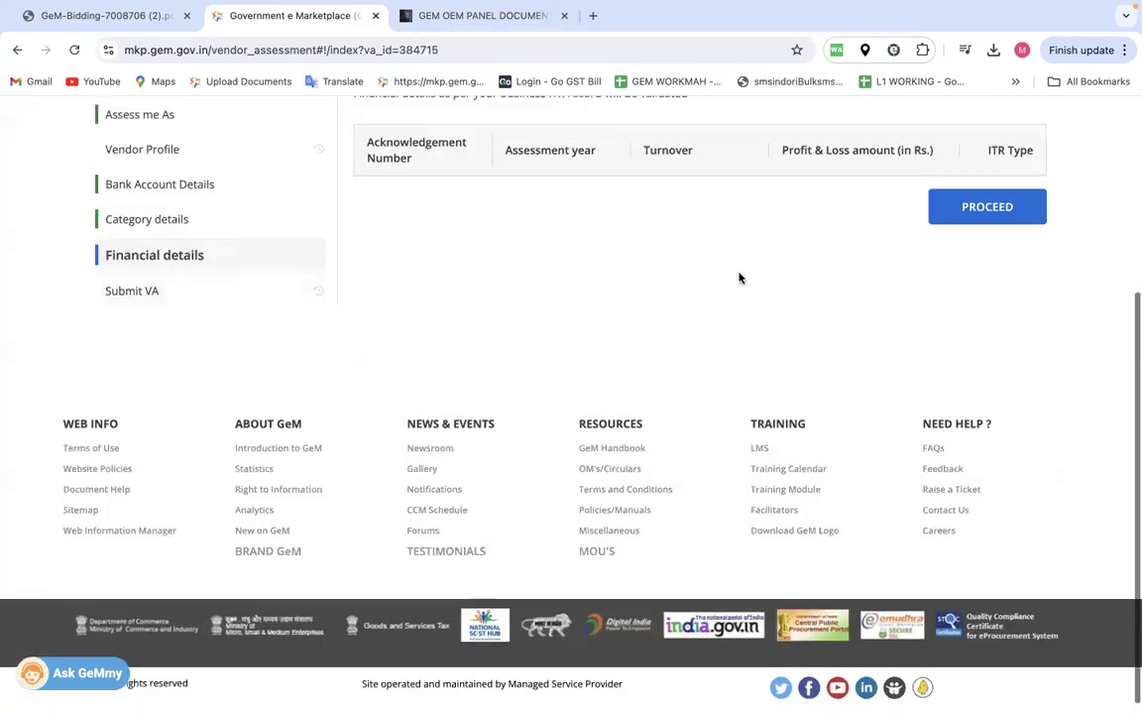
scroll(732, 276, "up", 1)
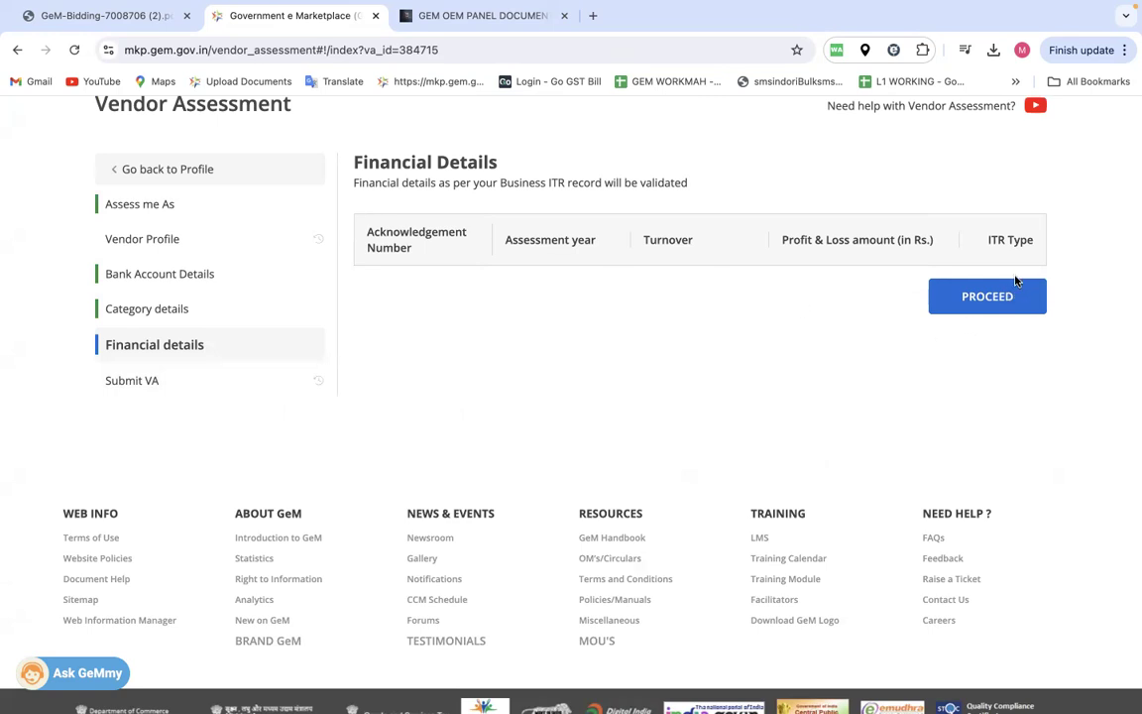
left_click(980, 294)
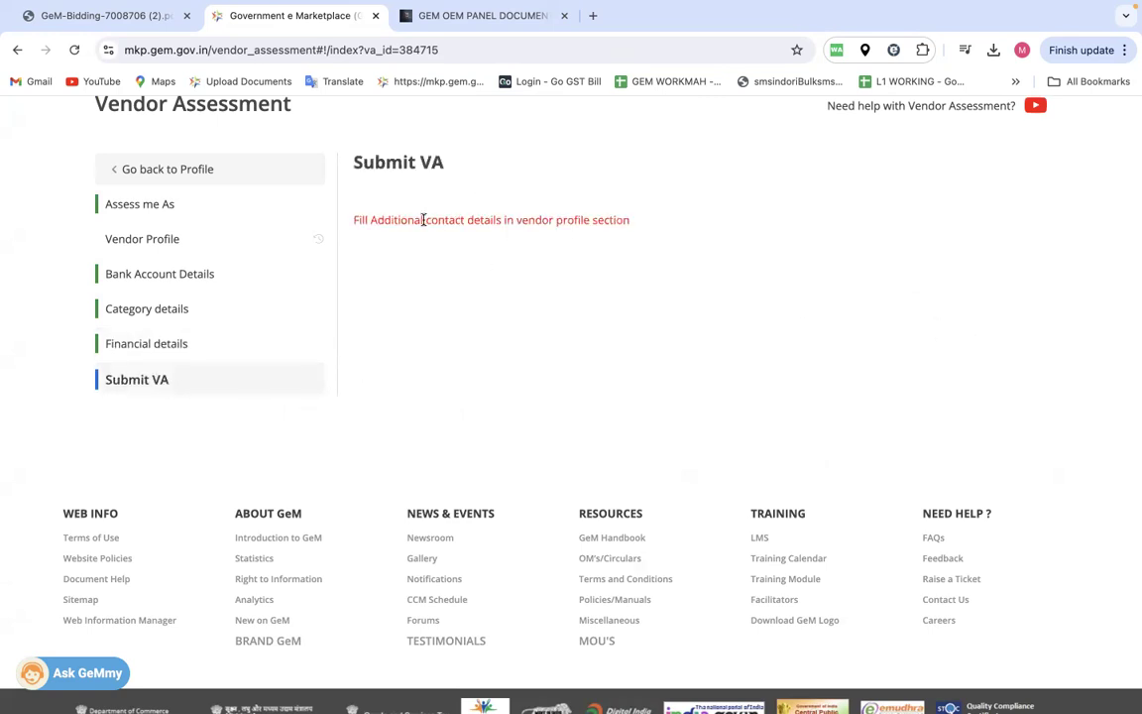
left_click_drag(397, 220, 543, 232)
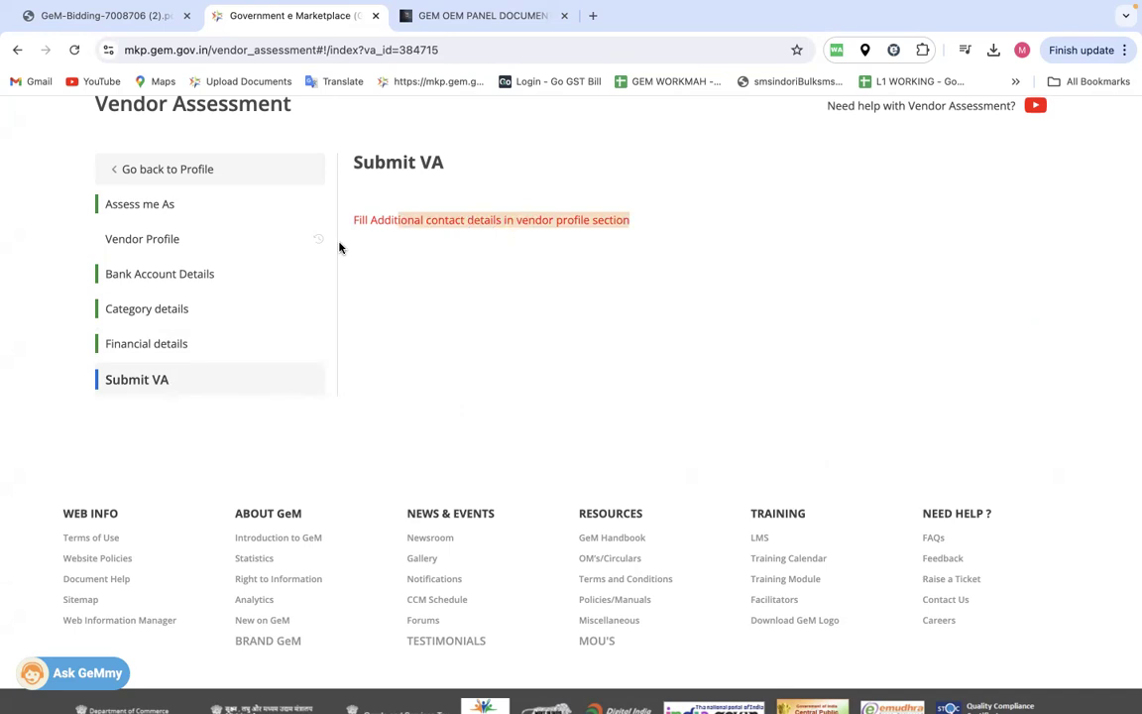
Step: Check the Additional Contact Number and Additional Email ID fields in Vendor Profile and return to Submit VA
left_click(144, 247)
scroll(592, 449, "down", 2)
scroll(592, 447, "up", 2)
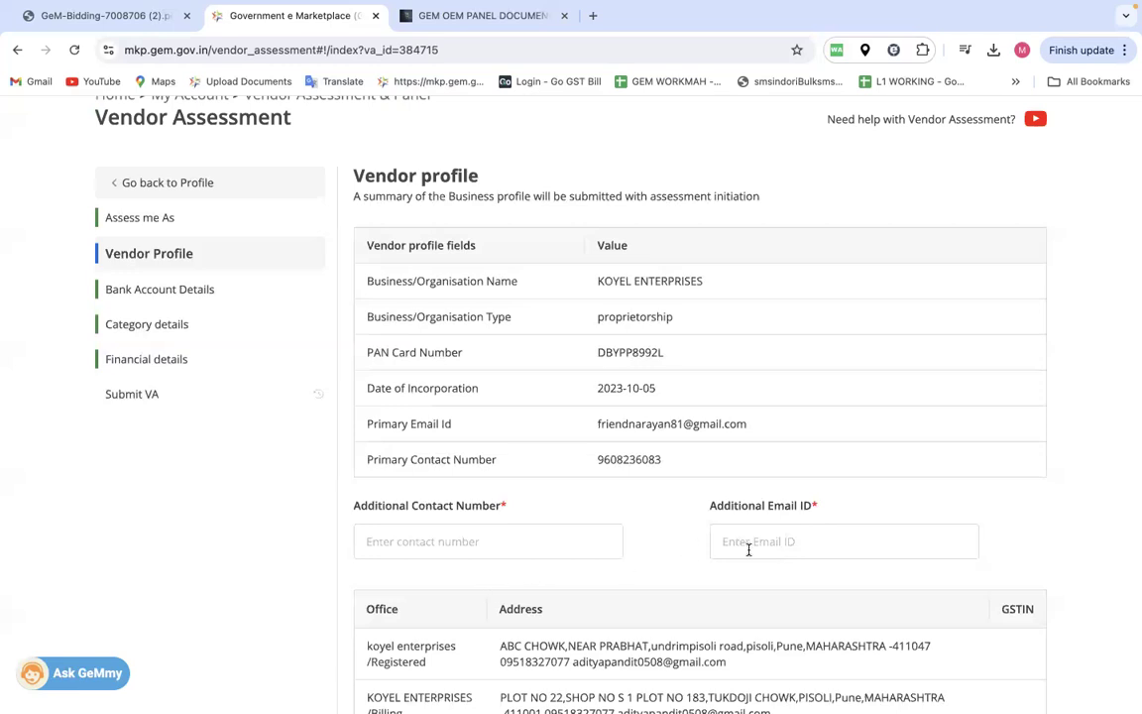
left_click(172, 403)
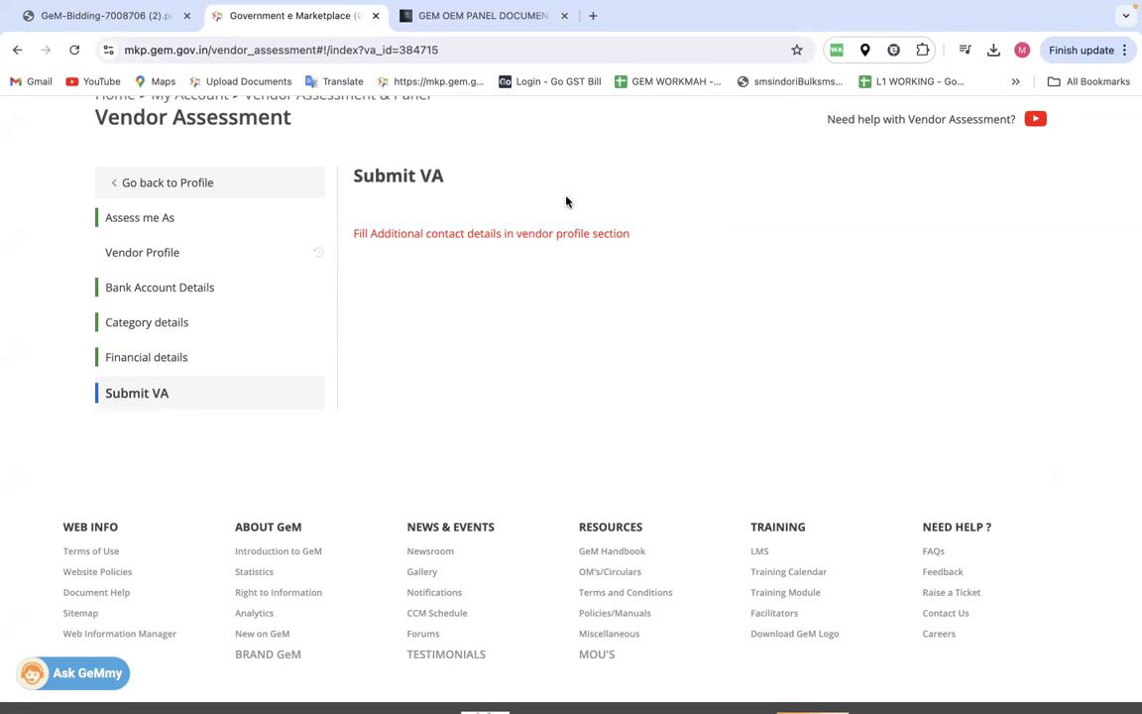
Step: Open the RITES vendor dashboard at ritesva.com/dashboard/vendor-dashboard in a new browser tab
left_click(591, 17)
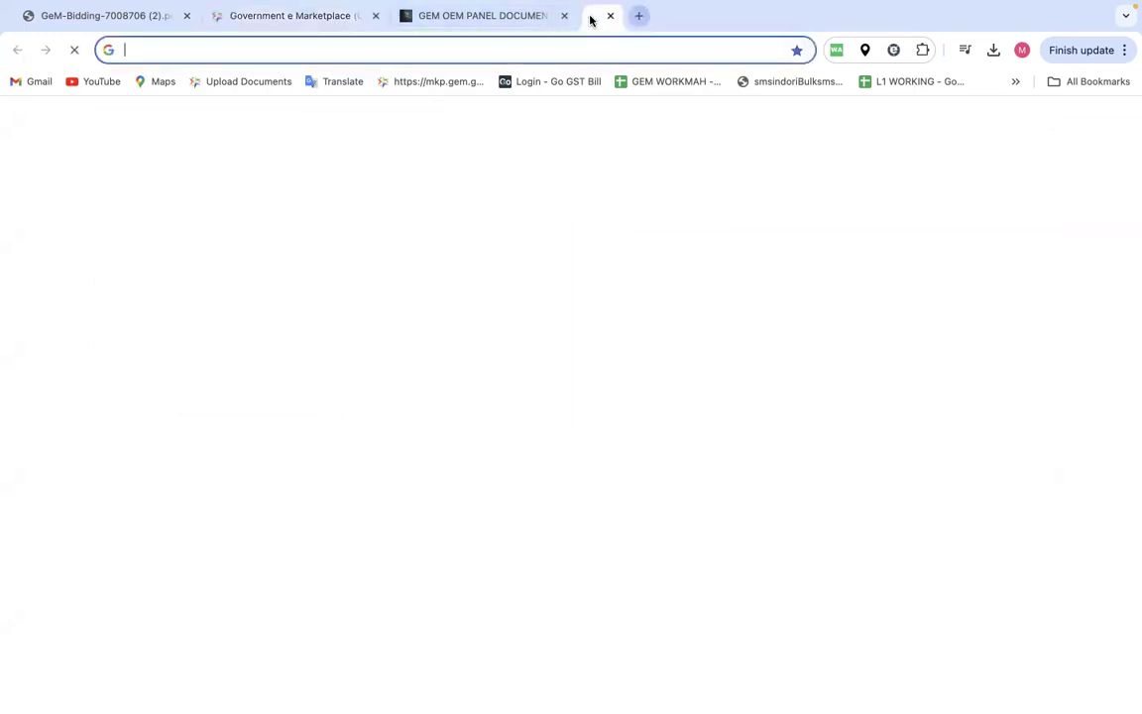
left_click(458, 52)
type("rites")
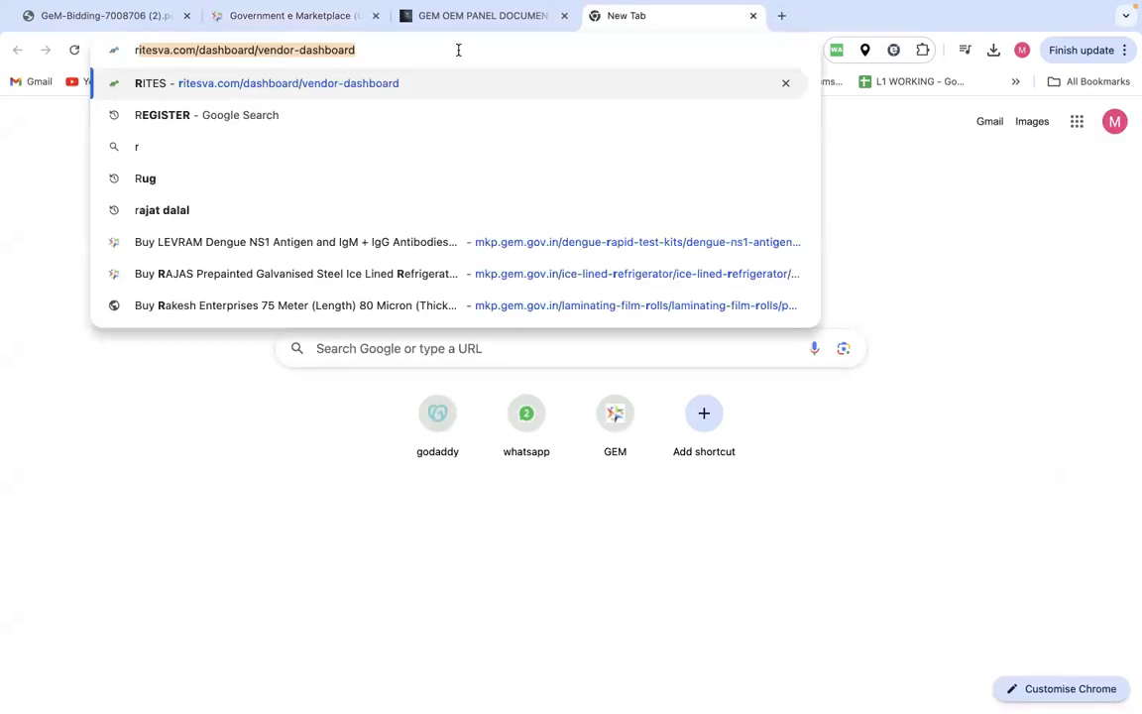
left_click(405, 55)
key("Return")
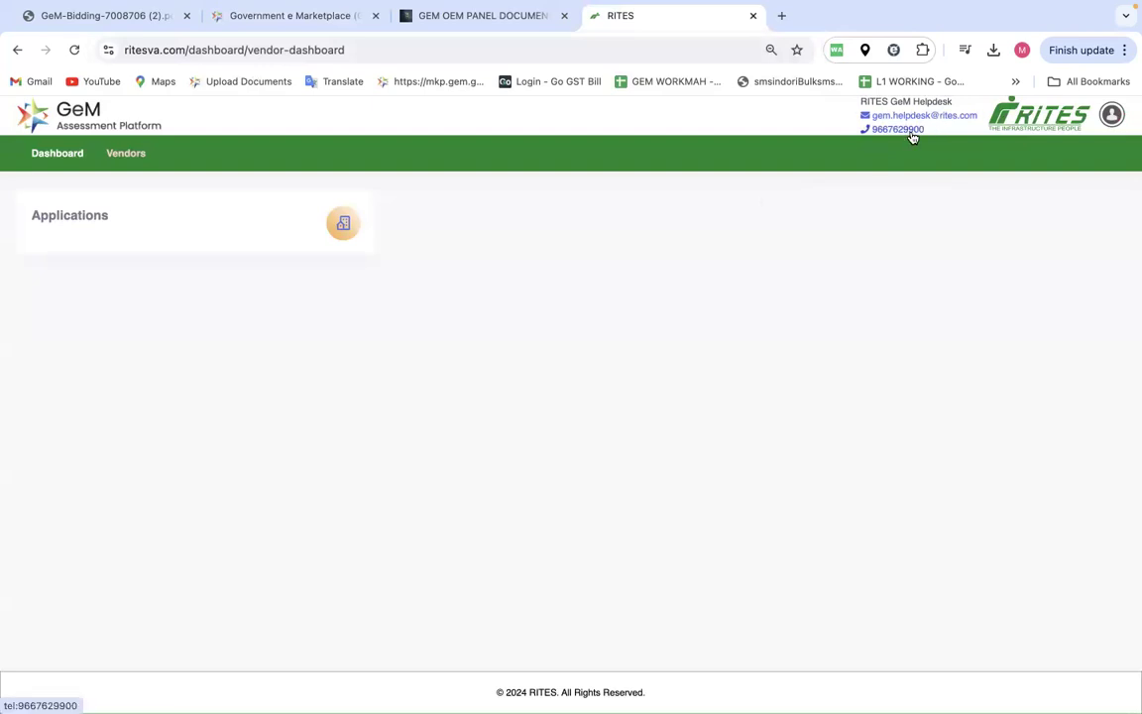
Step: Log out of the RITES assessment platform, dismiss the vendor instructions, and log back in with the prefilled credentials
left_click(1112, 116)
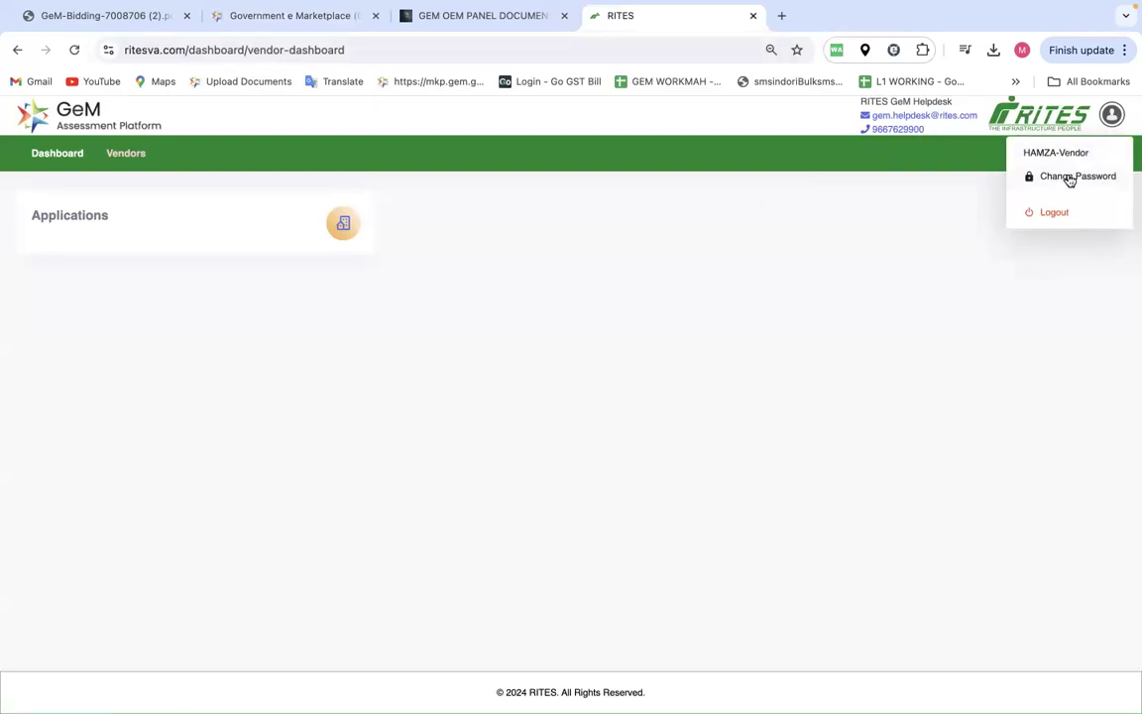
left_click(1053, 214)
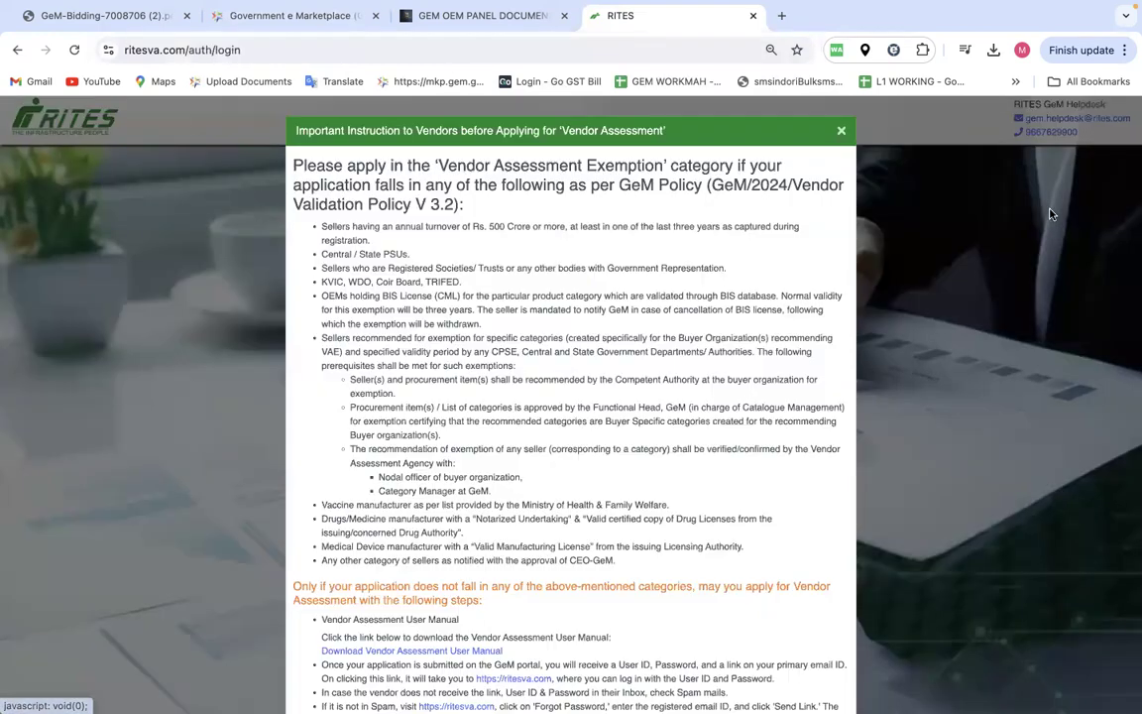
scroll(687, 394, "down", 5)
scroll(687, 394, "up", 10)
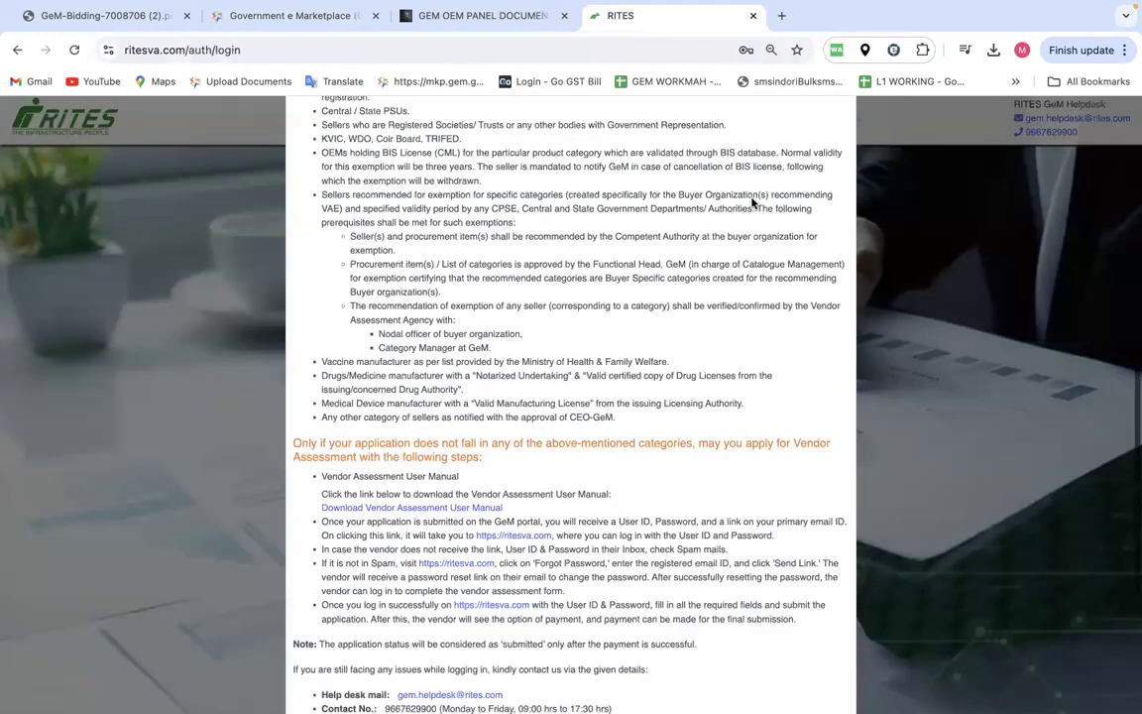
left_click(843, 129)
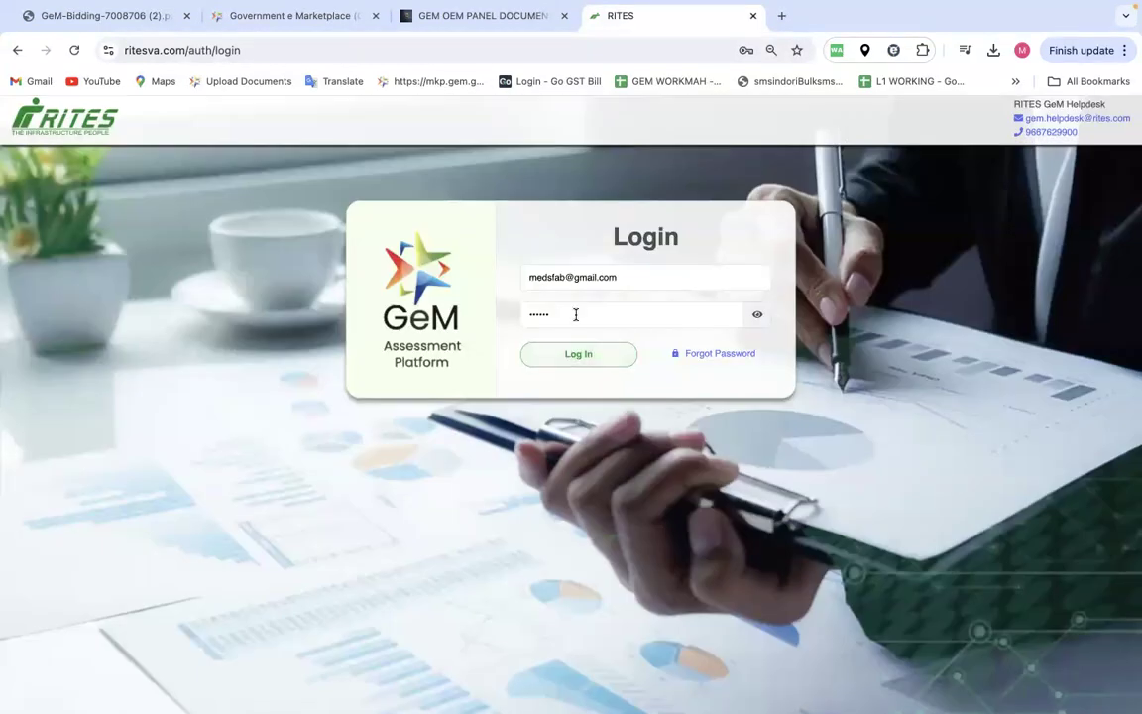
left_click(579, 363)
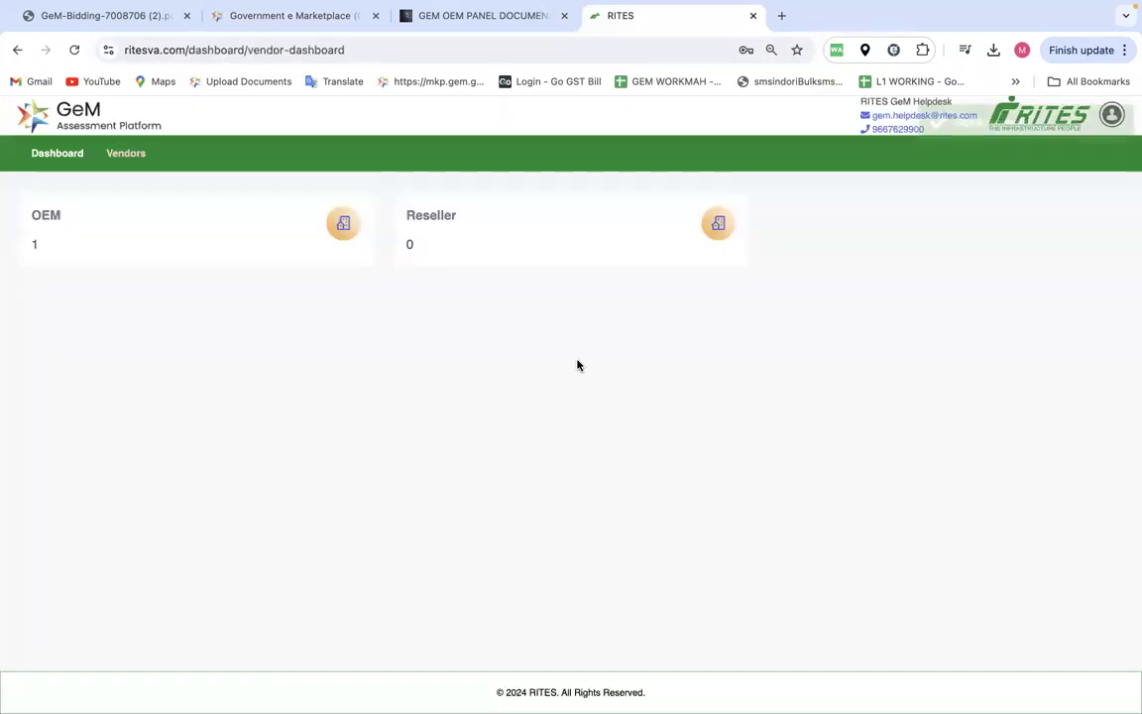
Step: Open the MEDSFAB INDUSTRIES OEM application and compare it with the desktop assessment document checklist in the GEM OEM PANEL tab
left_click(53, 226)
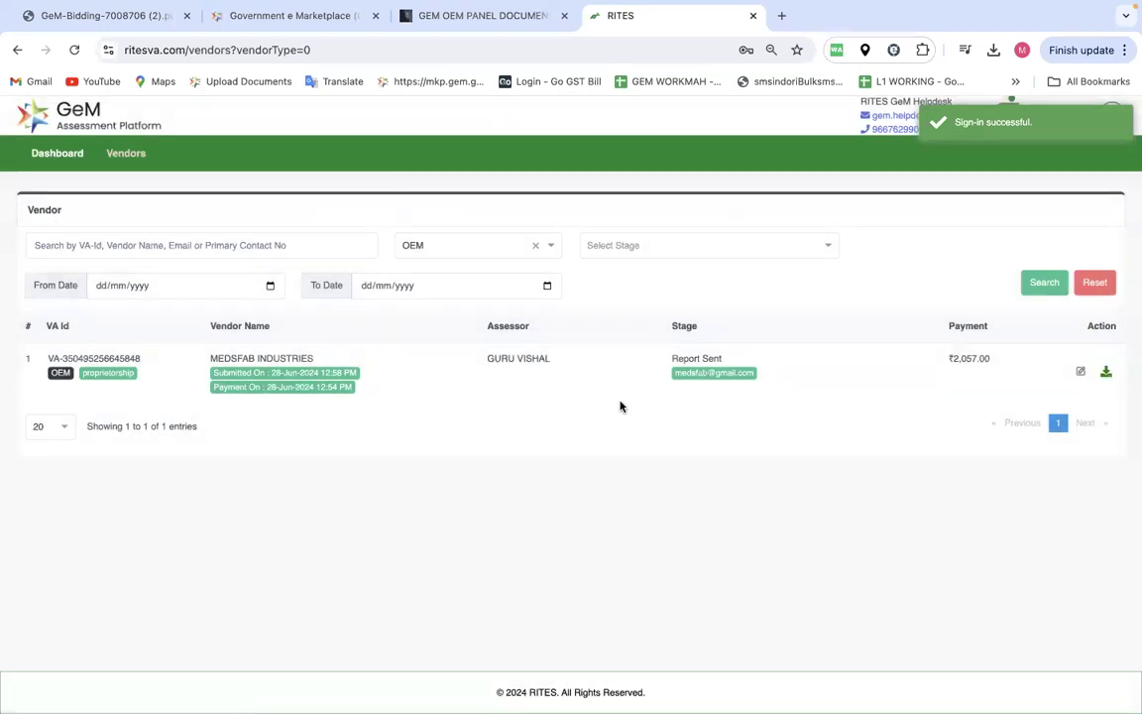
left_click(1081, 372)
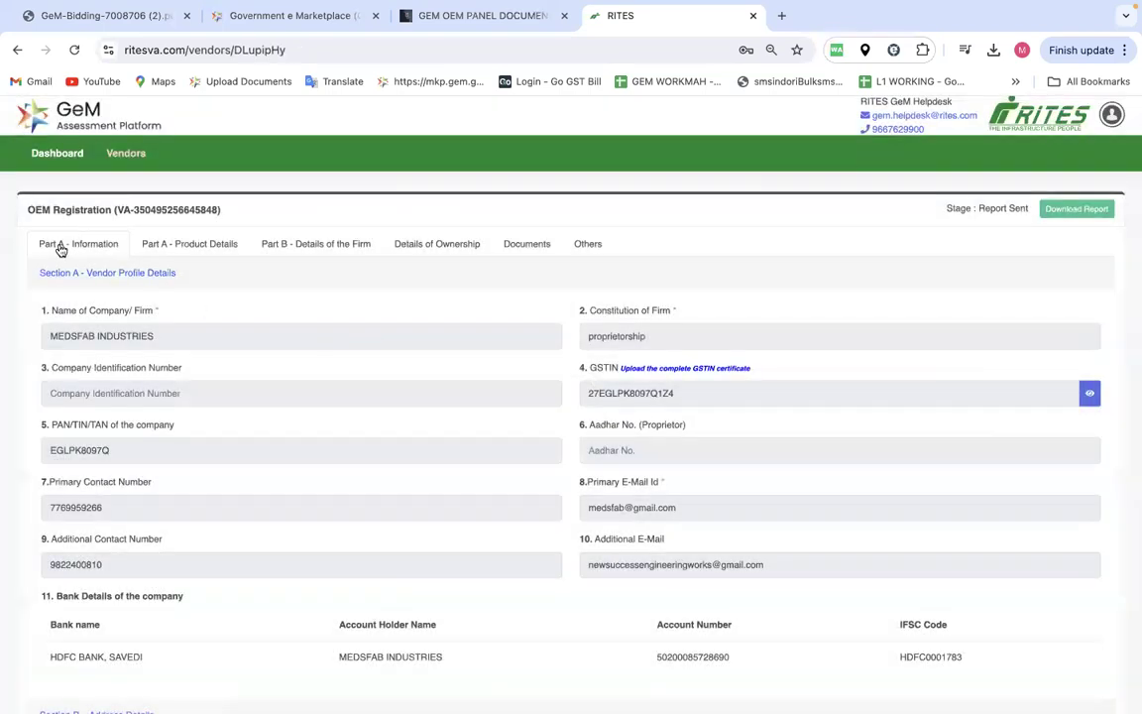
left_click(475, 20)
scroll(407, 336, "down", 5)
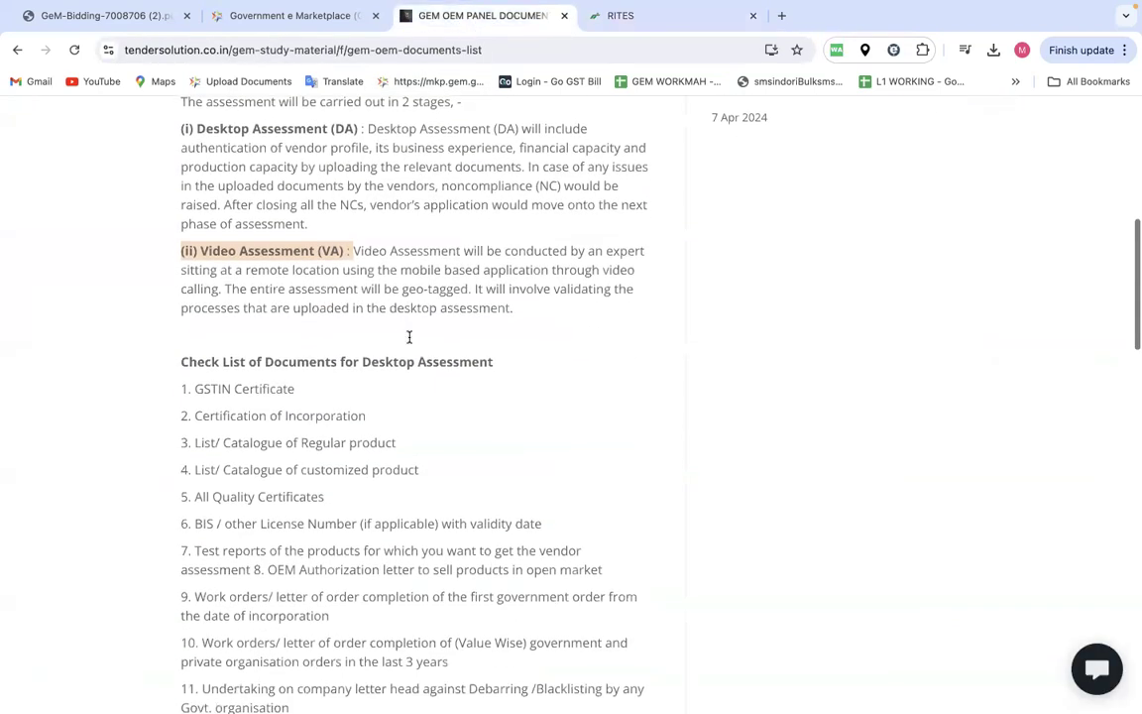
triple_click(184, 275)
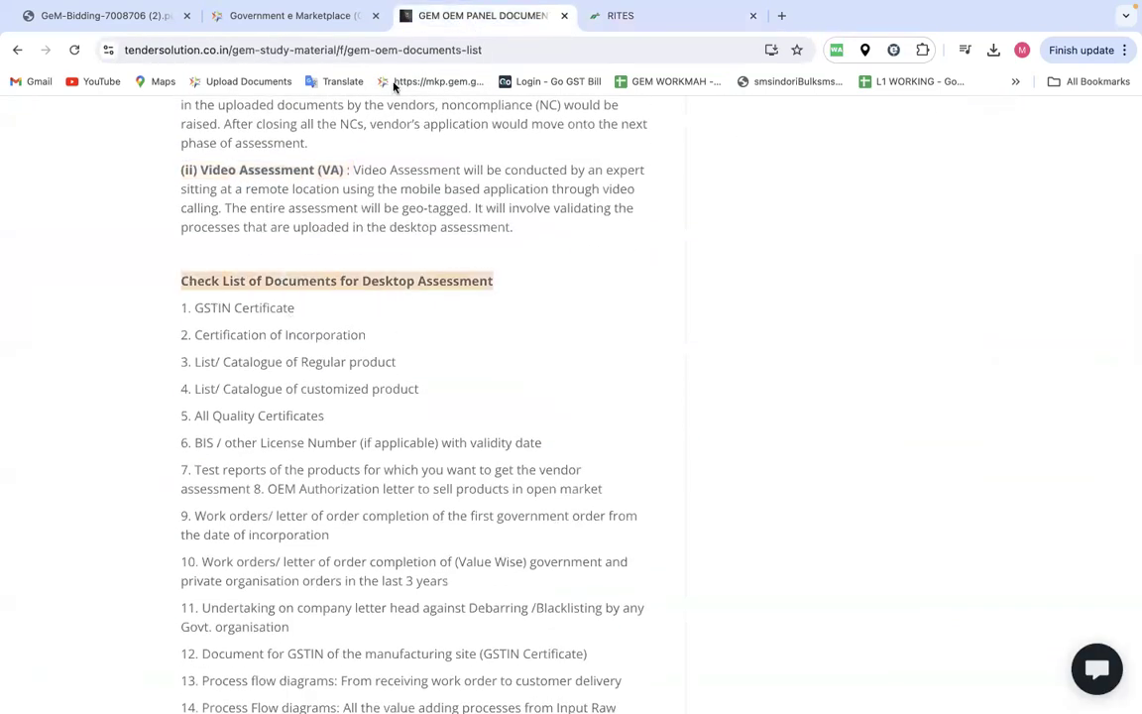
left_click(646, 17)
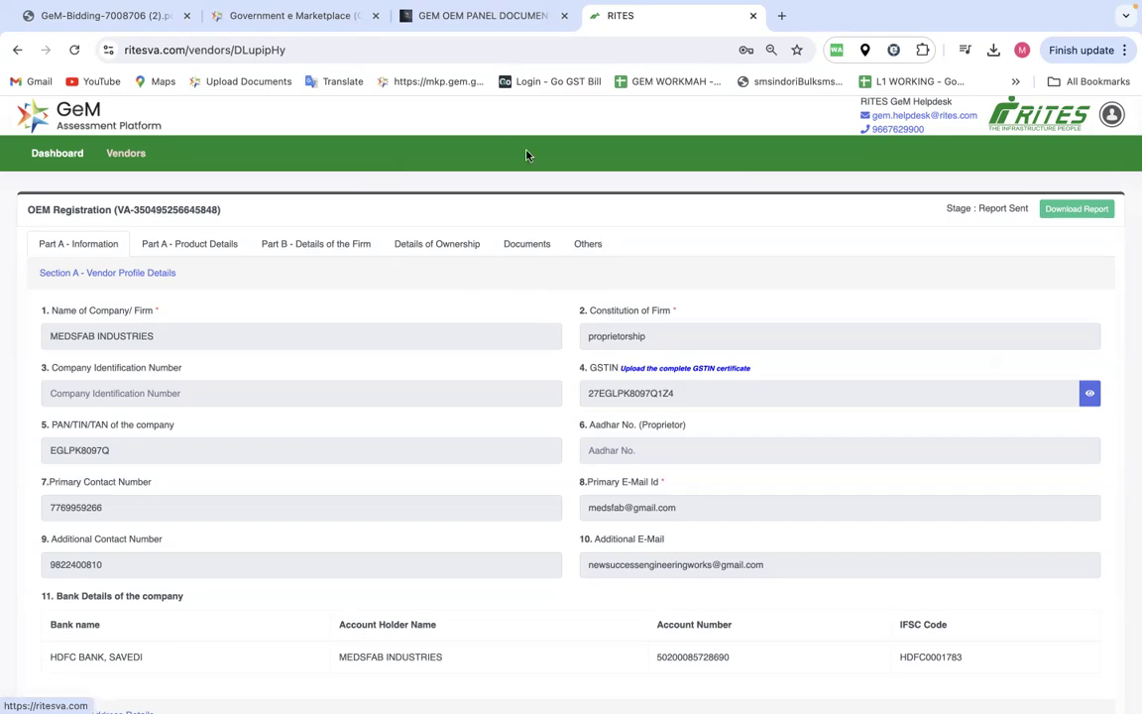
left_click(472, 18)
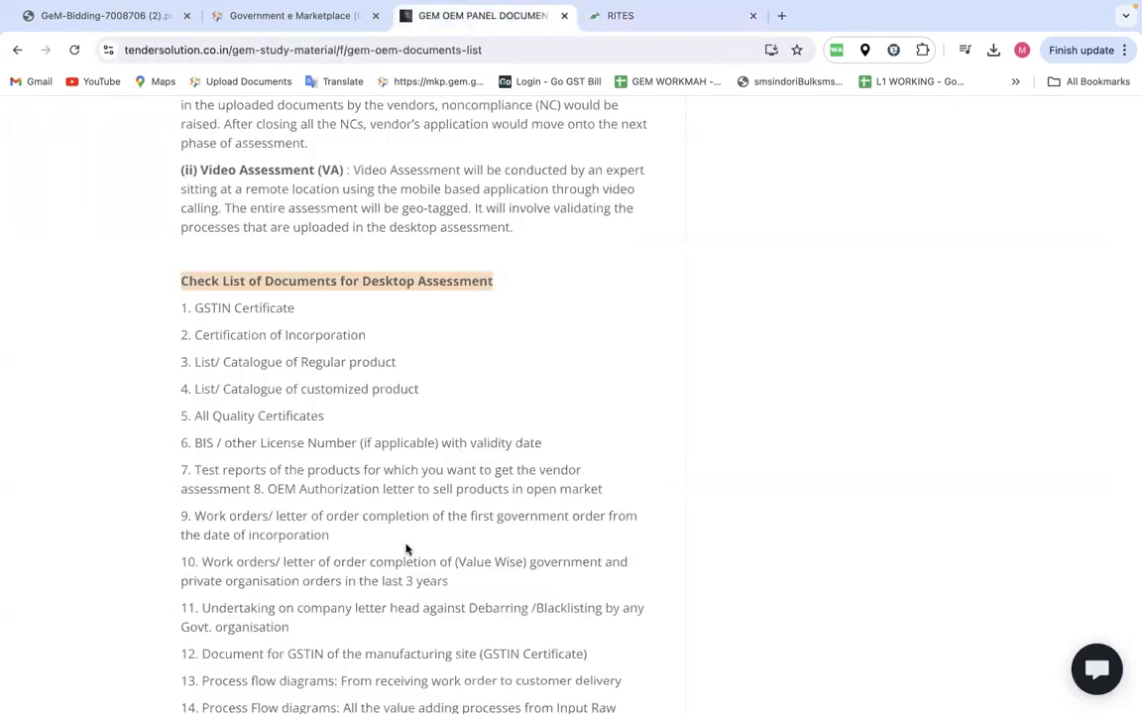
scroll(406, 544, "down", 2)
left_click(654, 28)
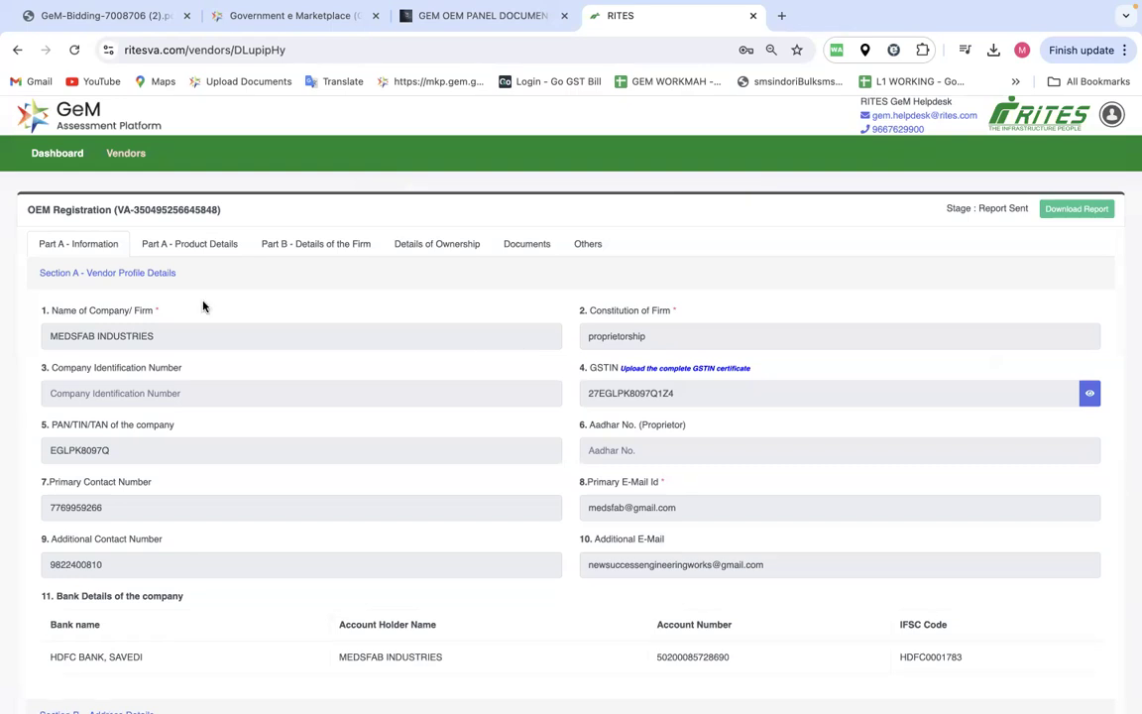
Step: Review Part A - Information of the OEM registration, including the GSTIN certificate requirement and the Section B address details
left_click(123, 255)
left_click_drag(589, 367, 622, 367)
scroll(481, 458, "down", 5)
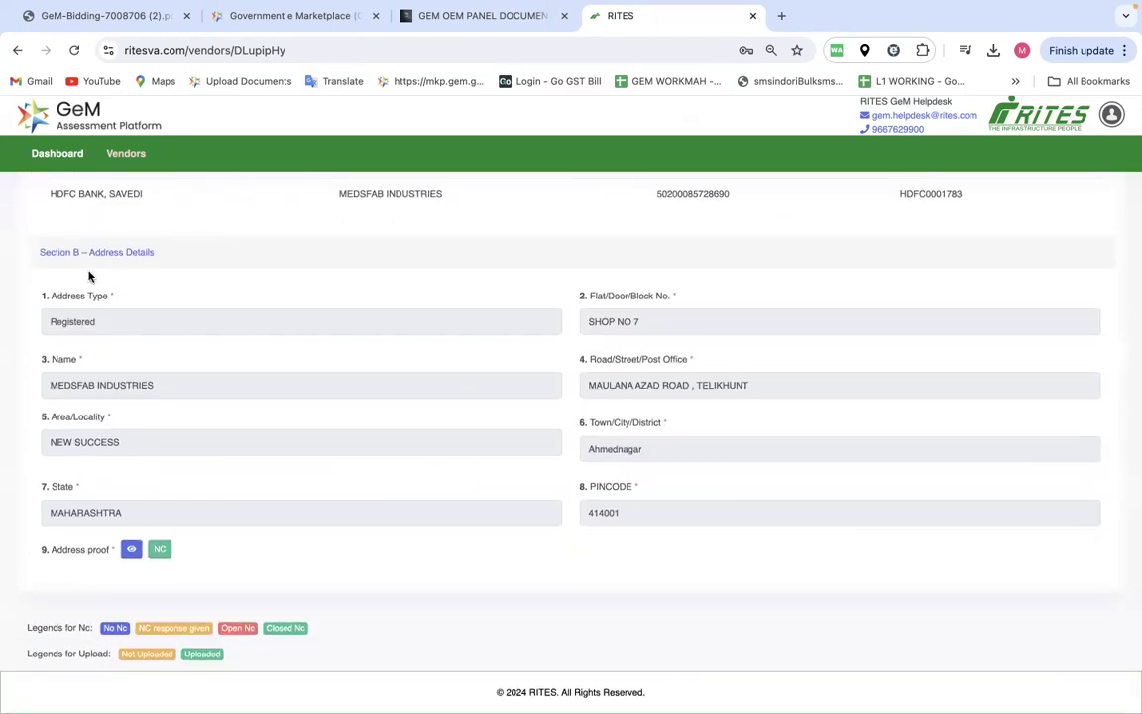
left_click(32, 254)
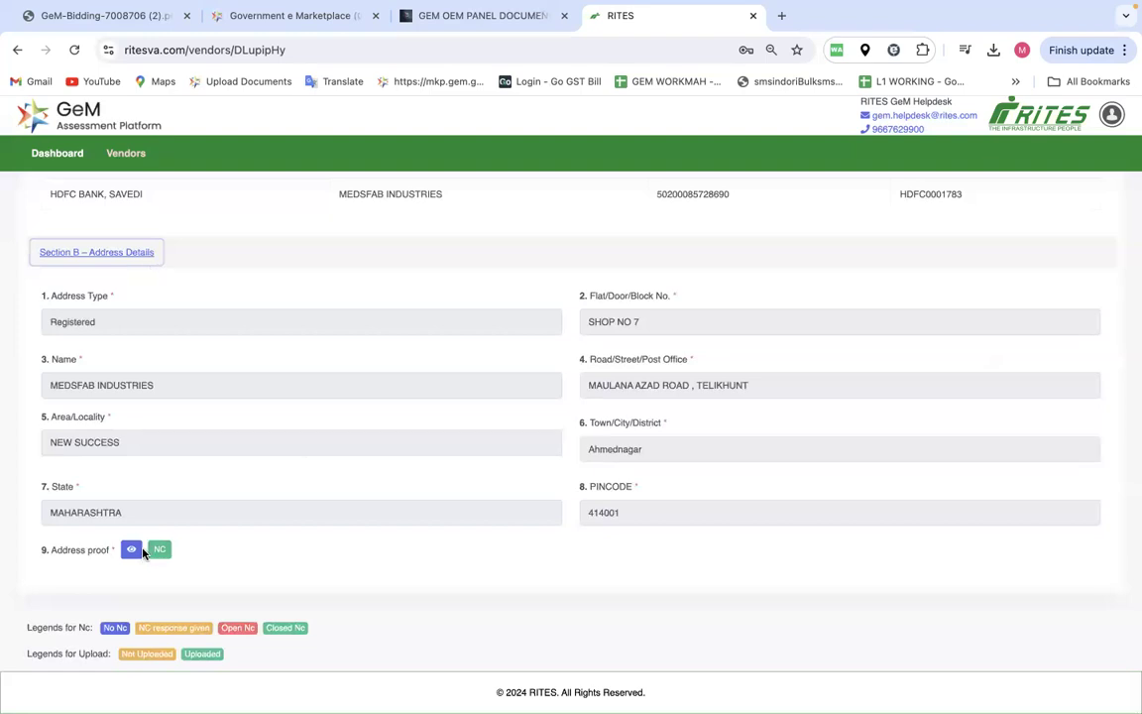
scroll(370, 536, "up", 5)
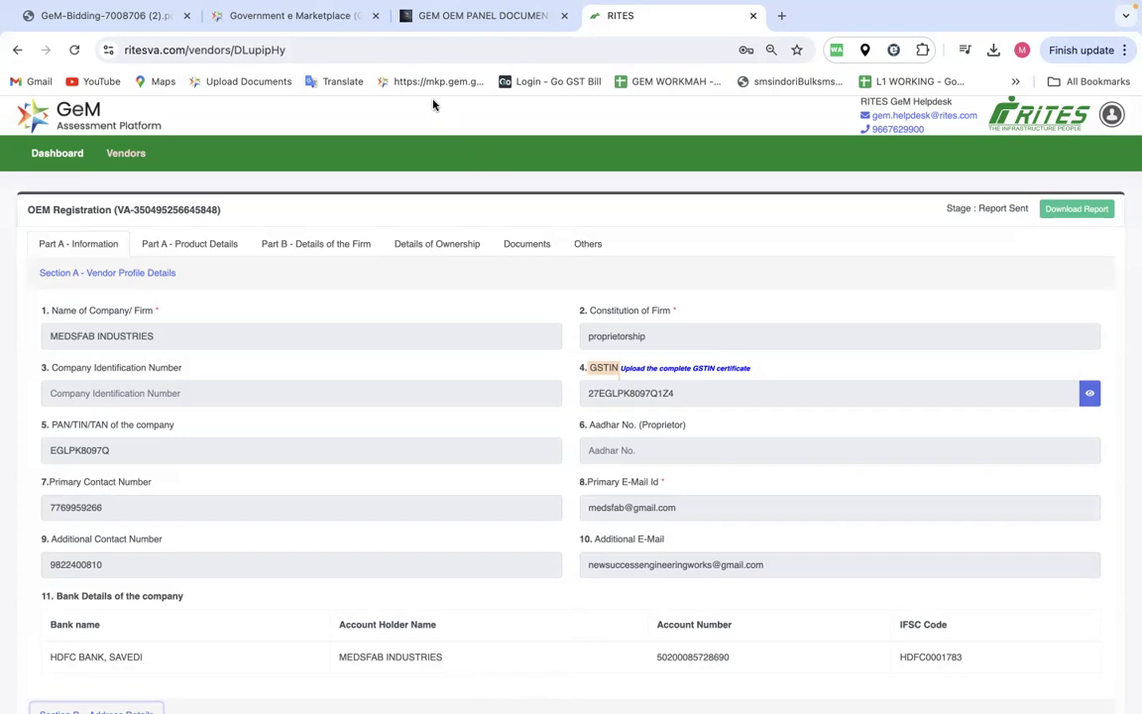
Step: Review Part A - Product Details, reading the Section C category list with descriptions and the Section D product requirements
left_click(183, 245)
scroll(439, 372, "down", 1)
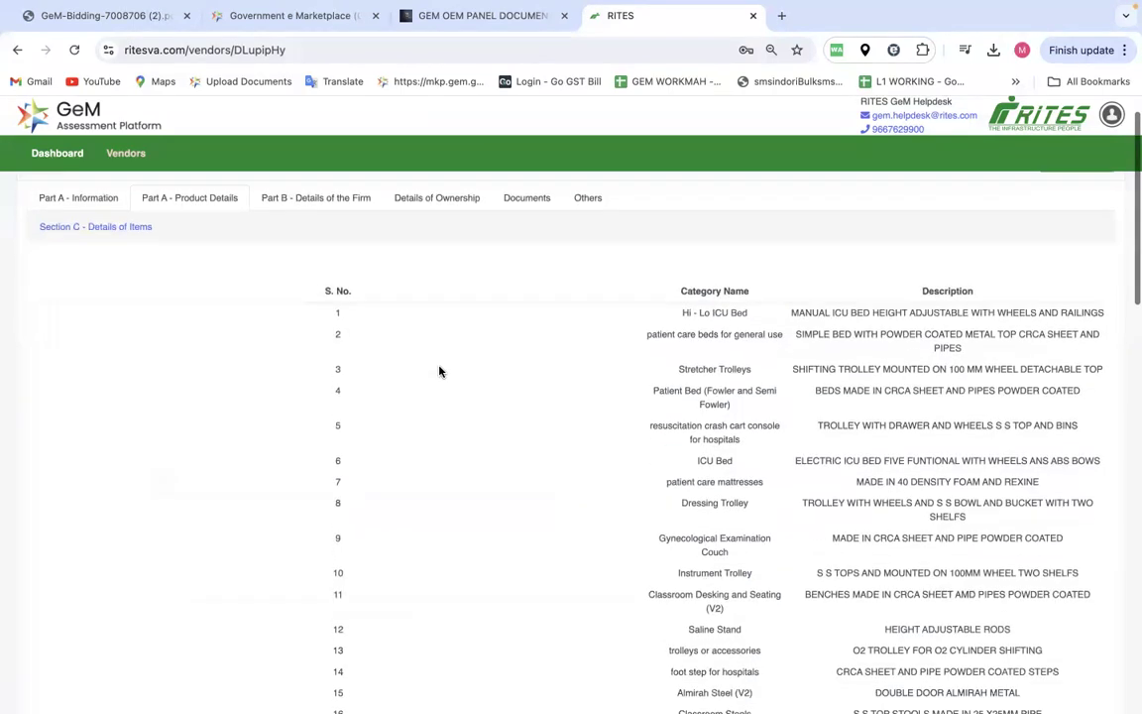
left_click_drag(679, 311, 762, 348)
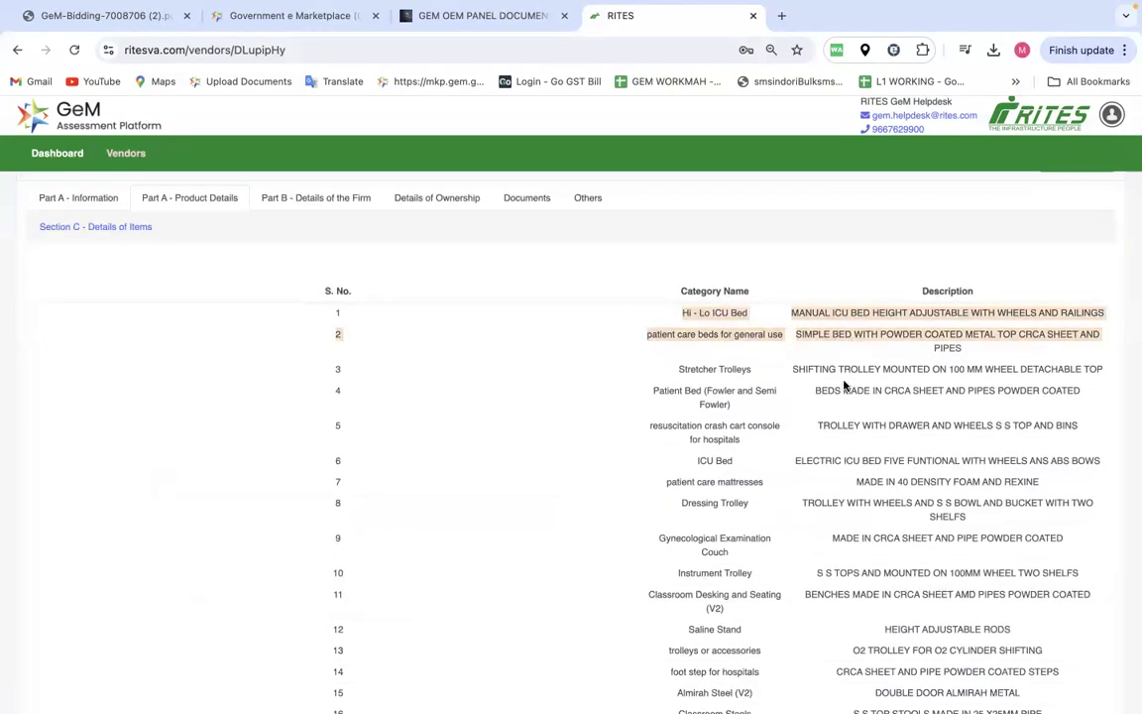
scroll(793, 416, "down", 1)
scroll(826, 458, "down", 5)
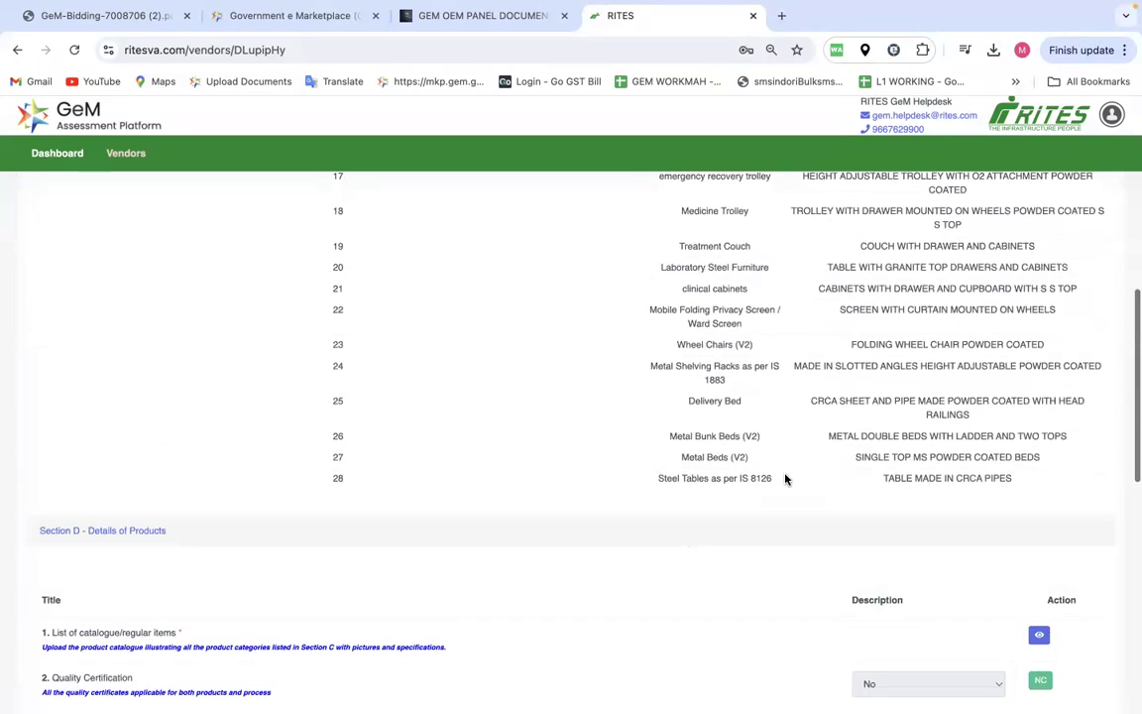
left_click_drag(775, 482, 652, 478)
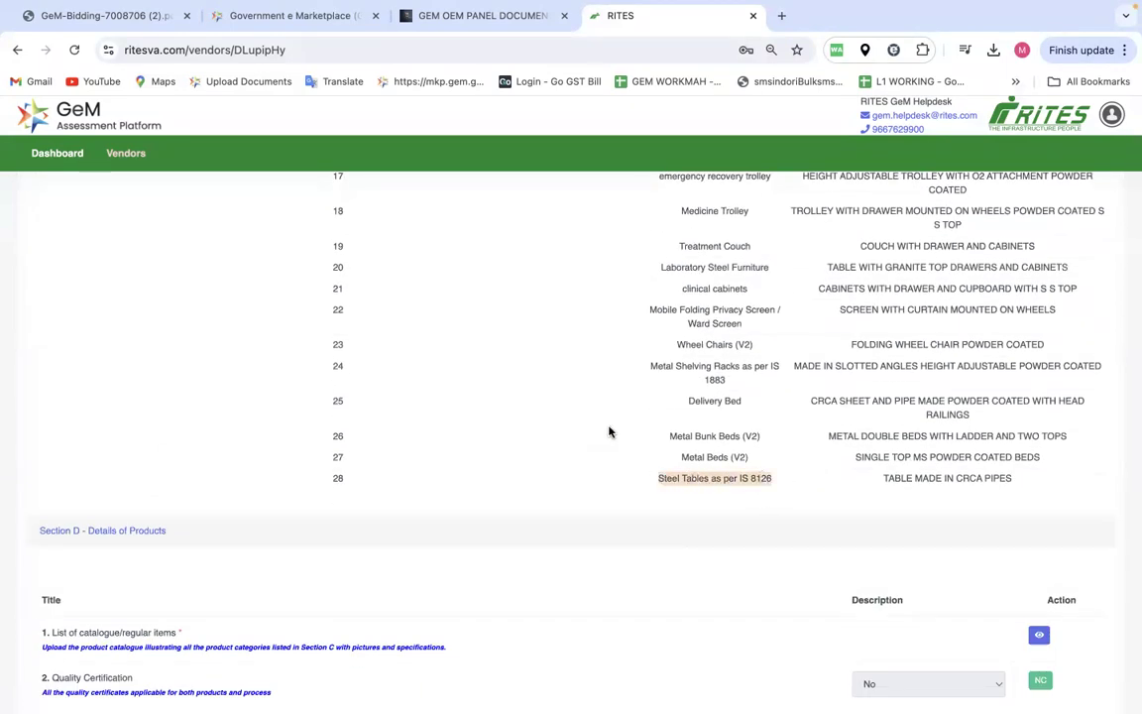
scroll(610, 432, "up", 1)
scroll(610, 431, "up", 3)
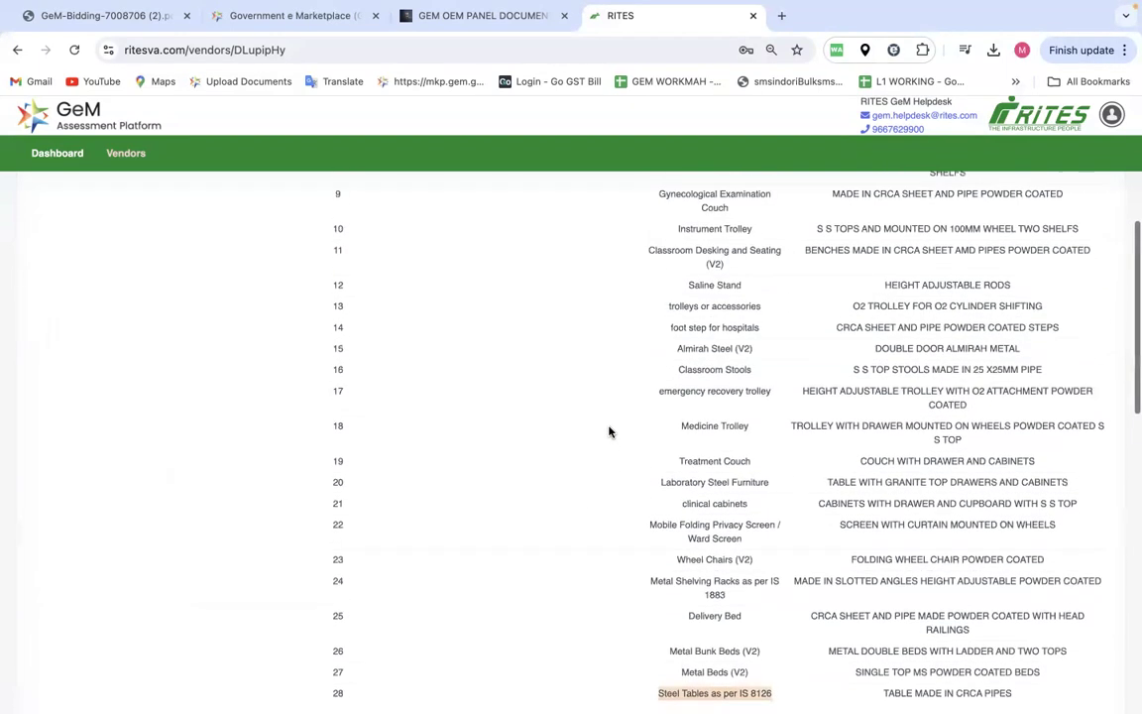
scroll(609, 432, "down", 7)
scroll(610, 431, "up", 3)
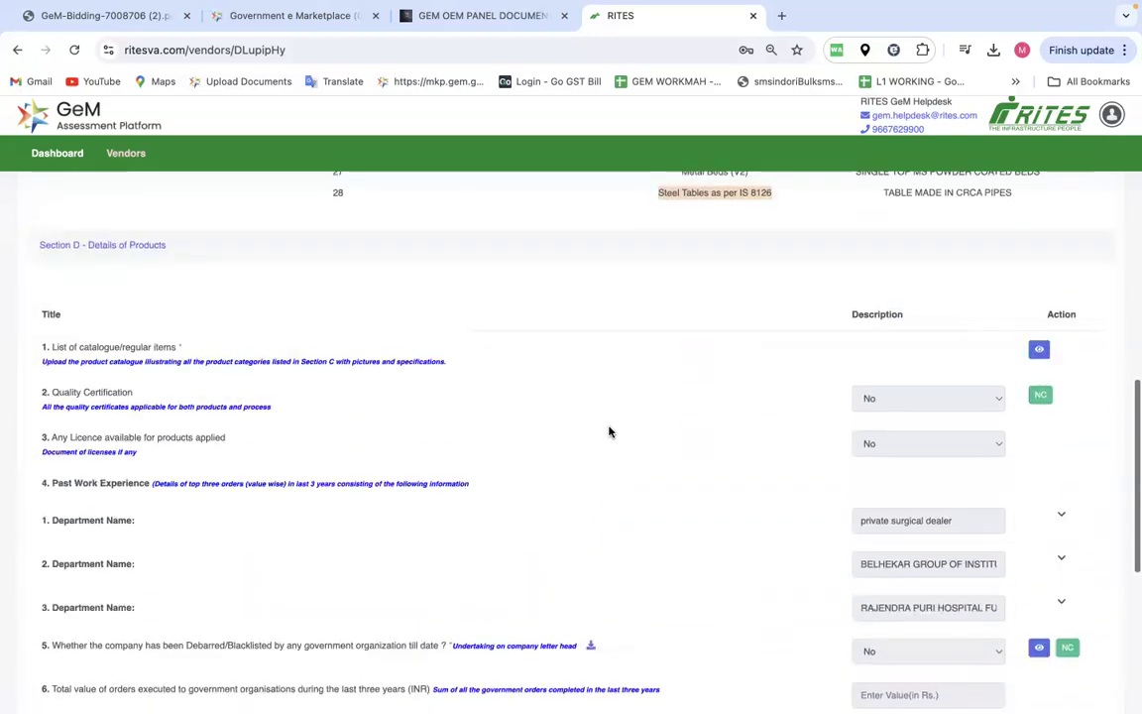
Step: Open the uploaded CATLOGUE.pdf for the List of catalogue/regular items requirement in Section D
left_click_drag(50, 414, 189, 420)
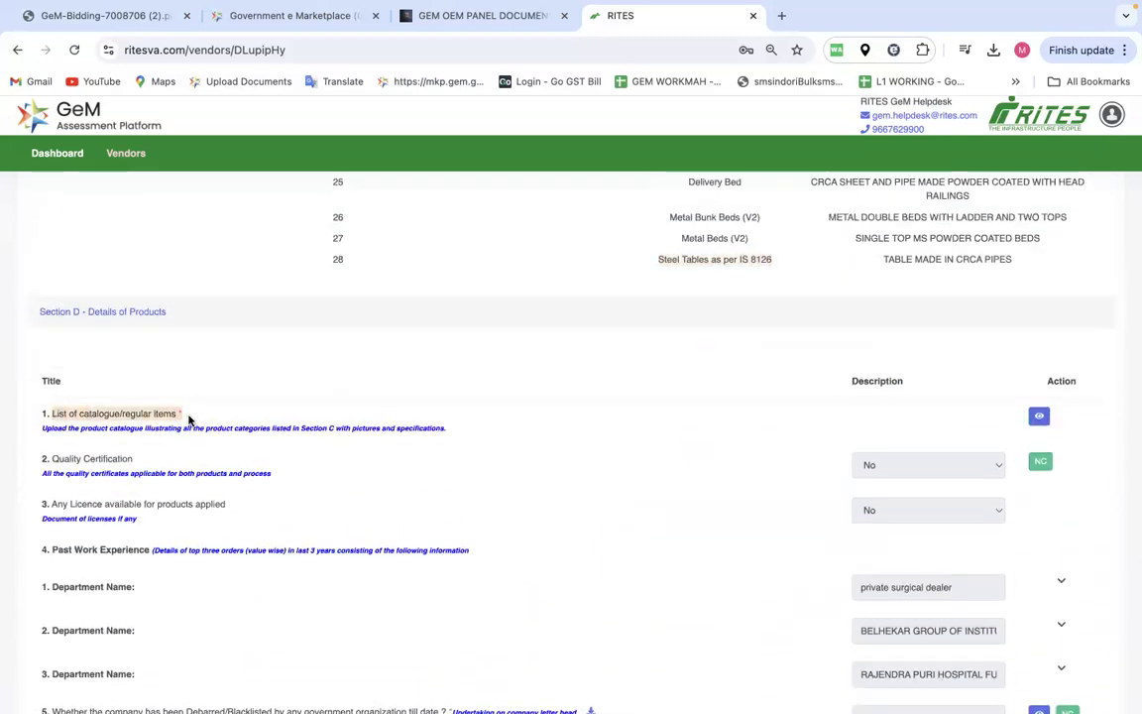
left_click(1040, 419)
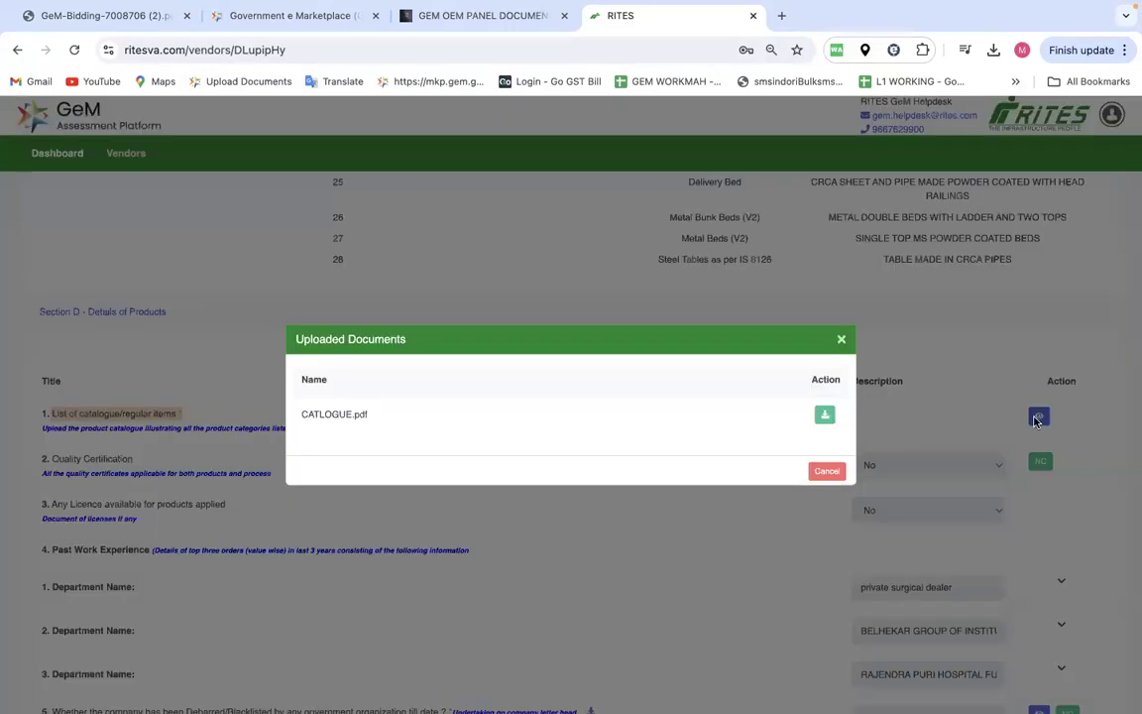
left_click(827, 417)
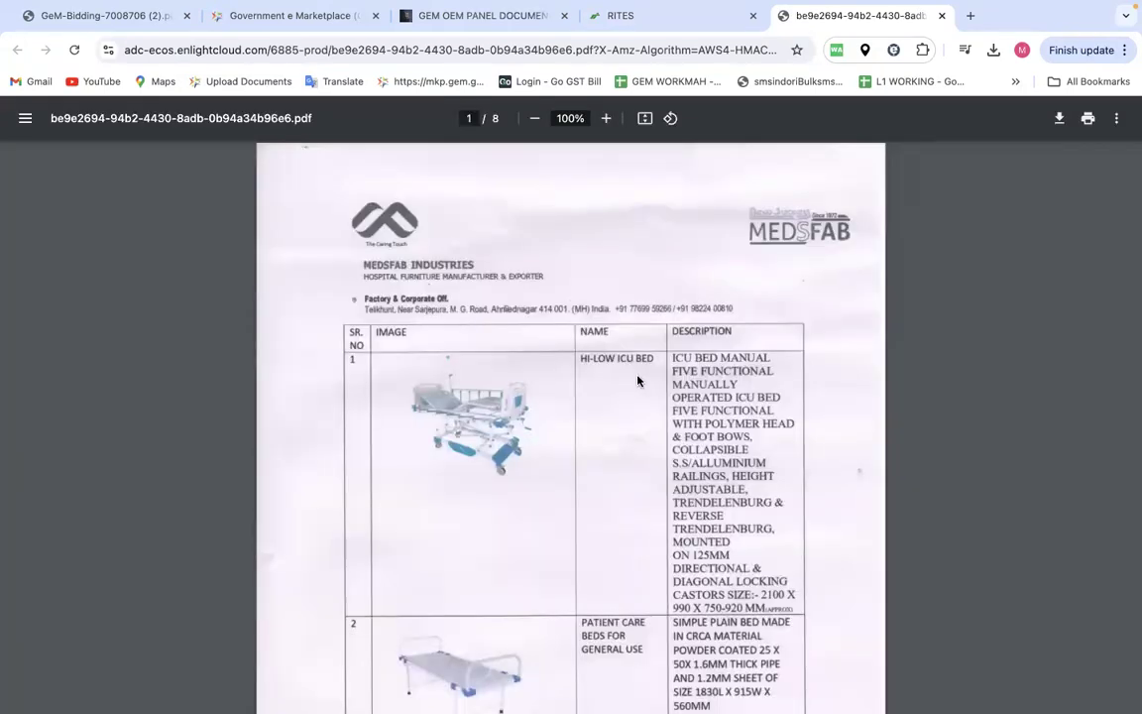
Step: Examine the catalogue PDF's pages for the letterhead, product images, names, descriptions, and the proprietor's stamp and signature
scroll(638, 381, "down", 1)
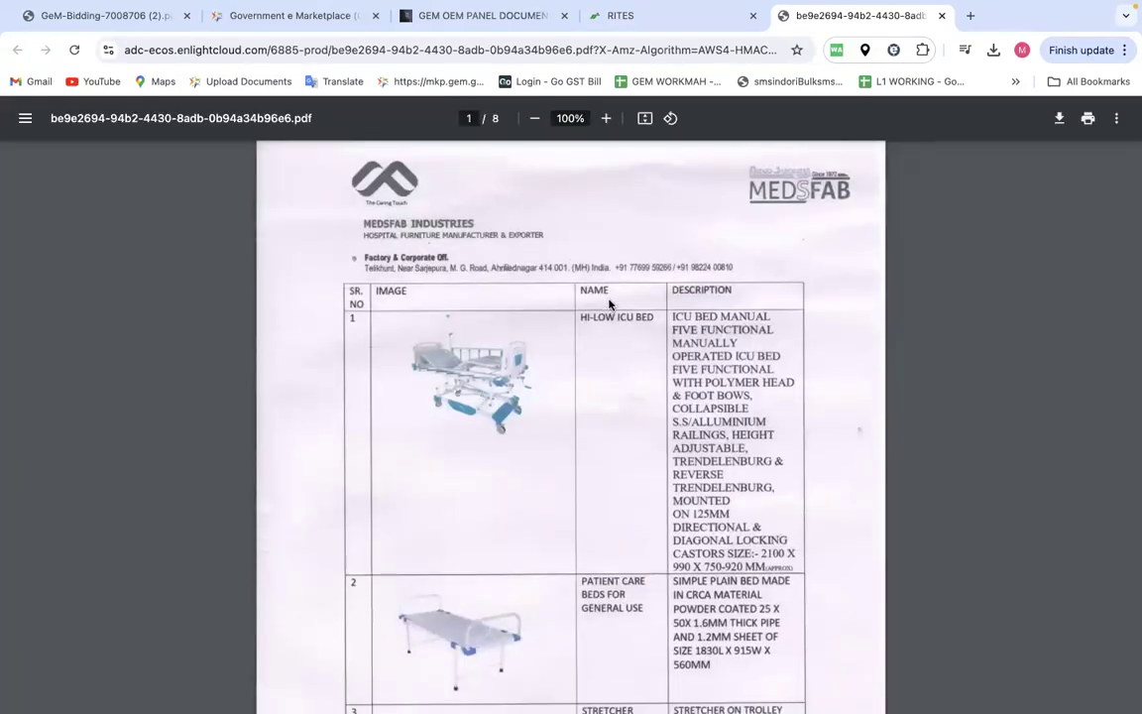
scroll(694, 397, "down", 5)
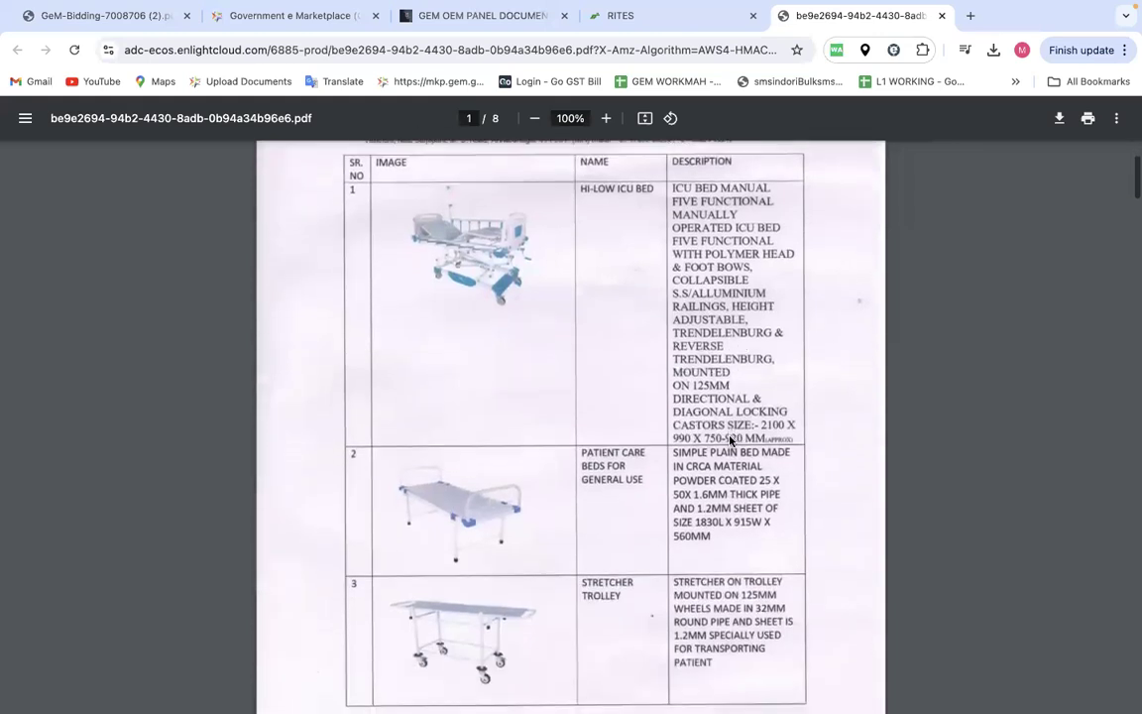
scroll(522, 448, "down", 3)
scroll(523, 448, "up", 6)
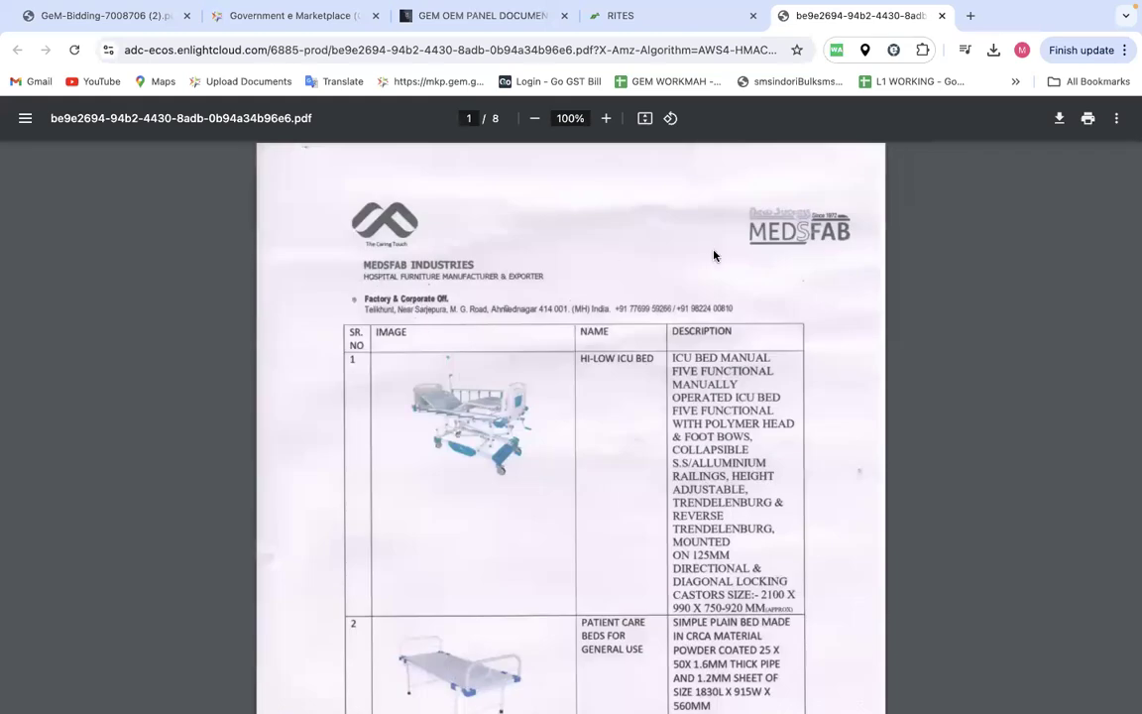
scroll(714, 255, "down", 4)
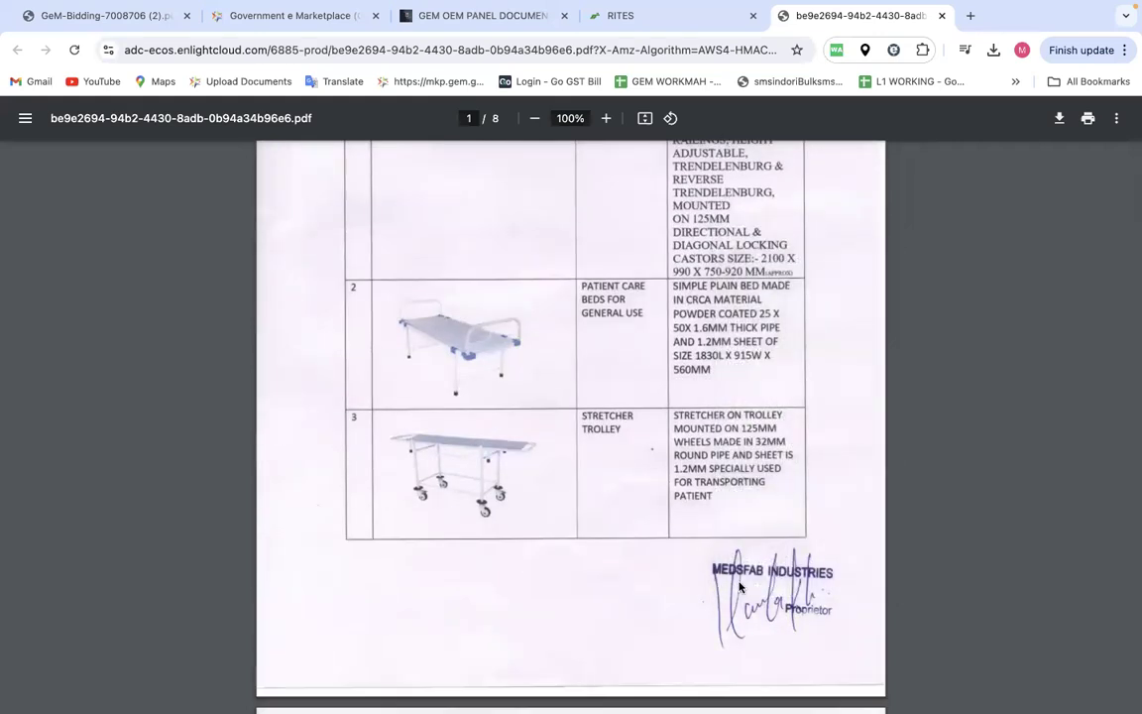
scroll(740, 585, "down", 4)
scroll(740, 585, "down", 20)
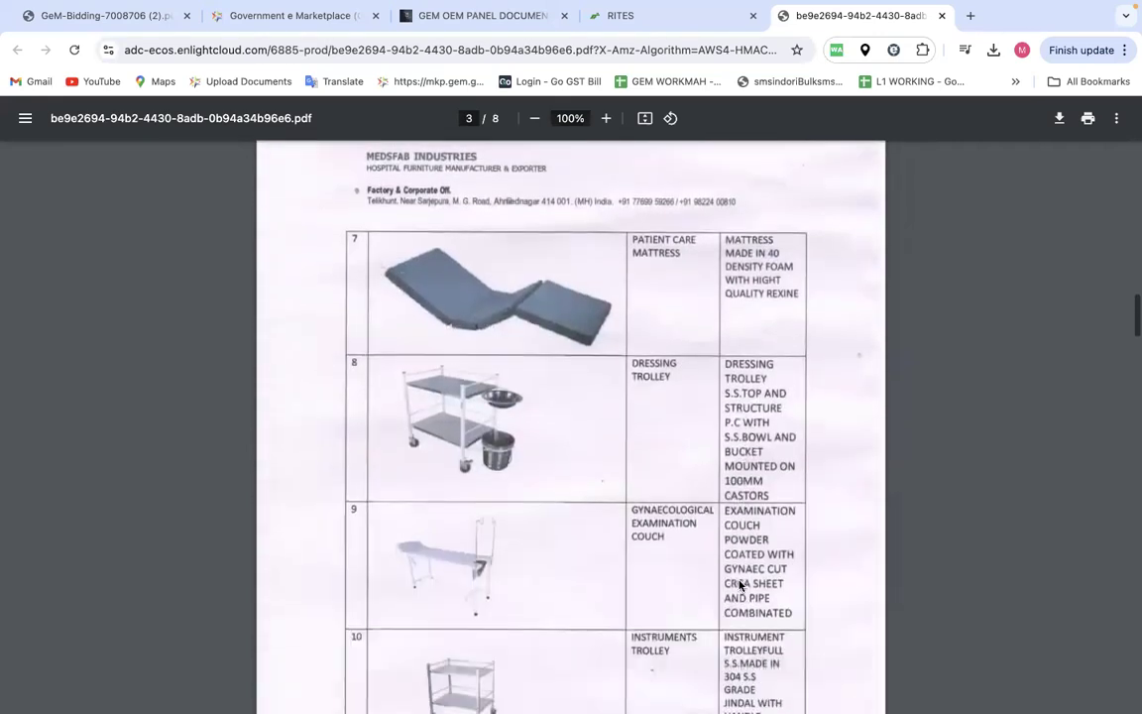
scroll(740, 585, "down", 20)
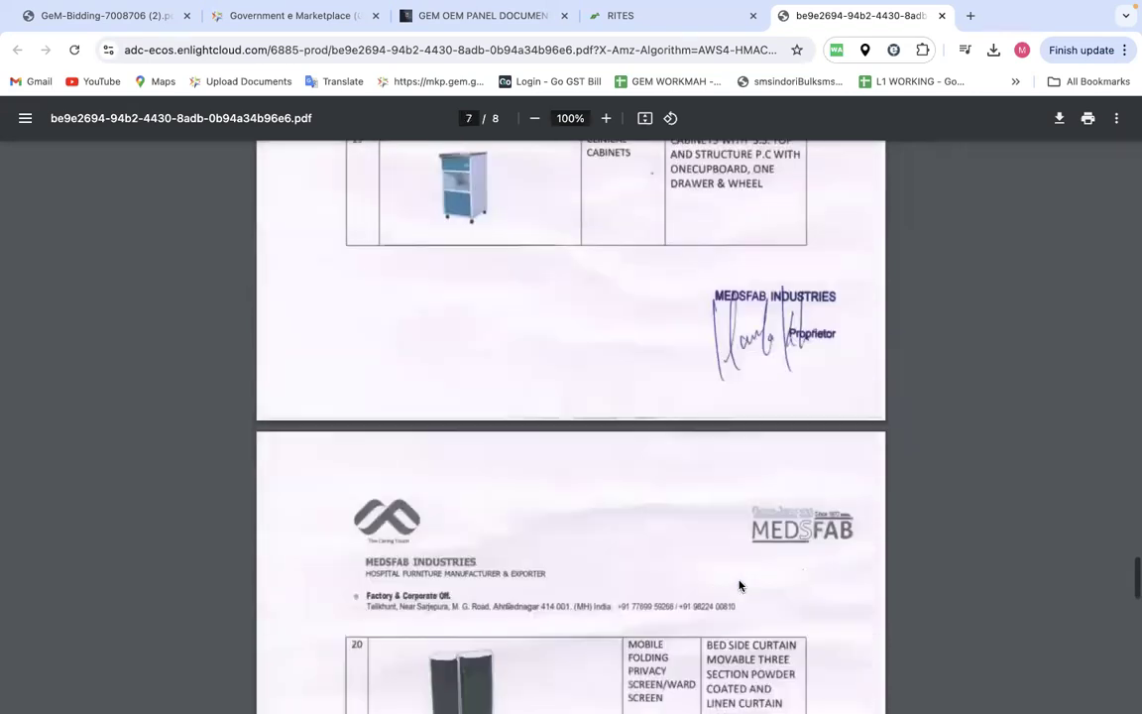
Step: Check the product entries and proprietor's stamp on the catalogue PDF's last page, and close the PDF and its uploaded documents list
scroll(740, 585, "down", 7)
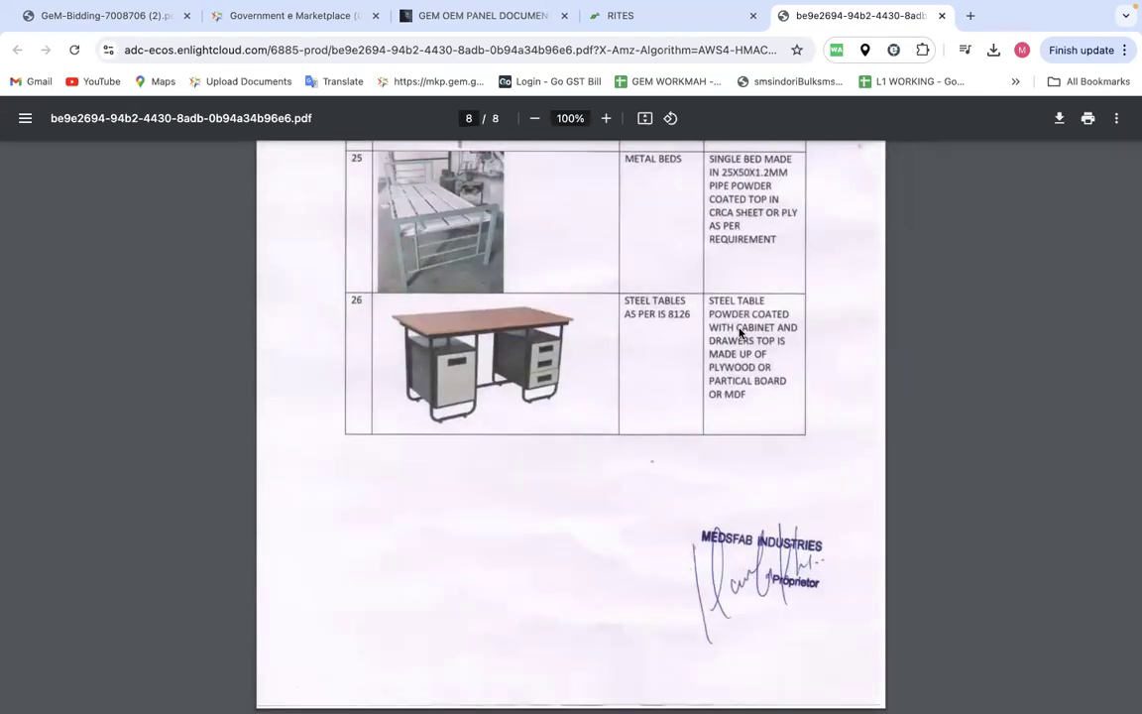
scroll(740, 333, "up", 4)
scroll(734, 329, "down", 4)
scroll(512, 331, "up", 3)
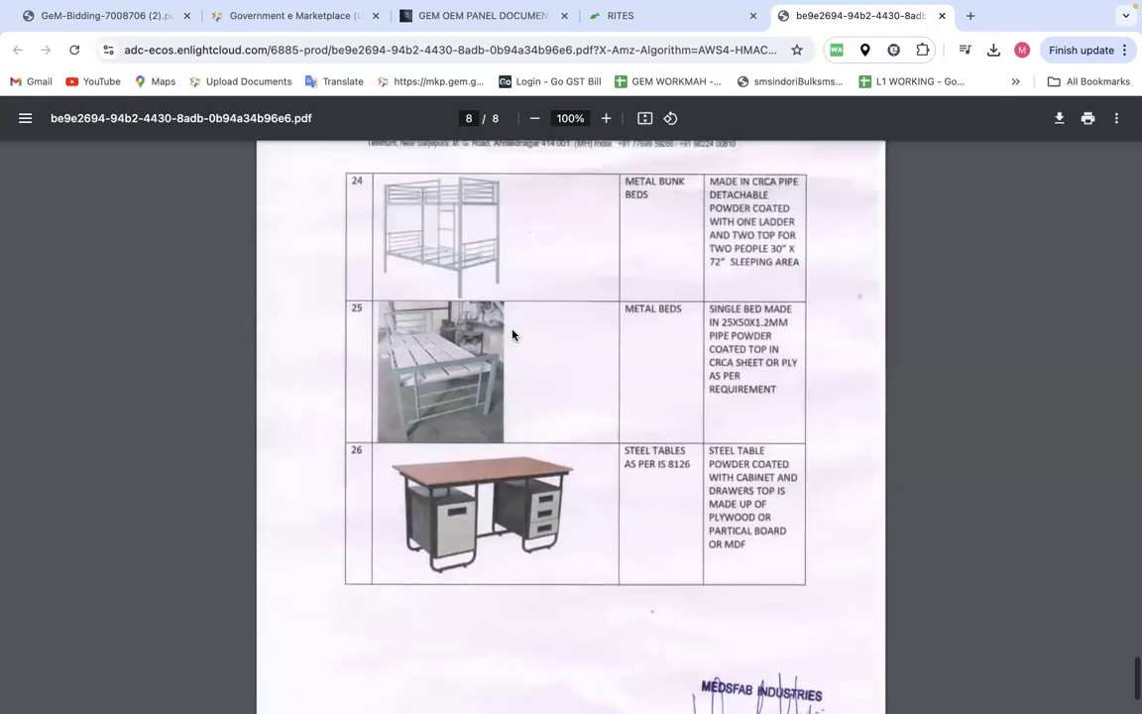
scroll(512, 334, "up", 4)
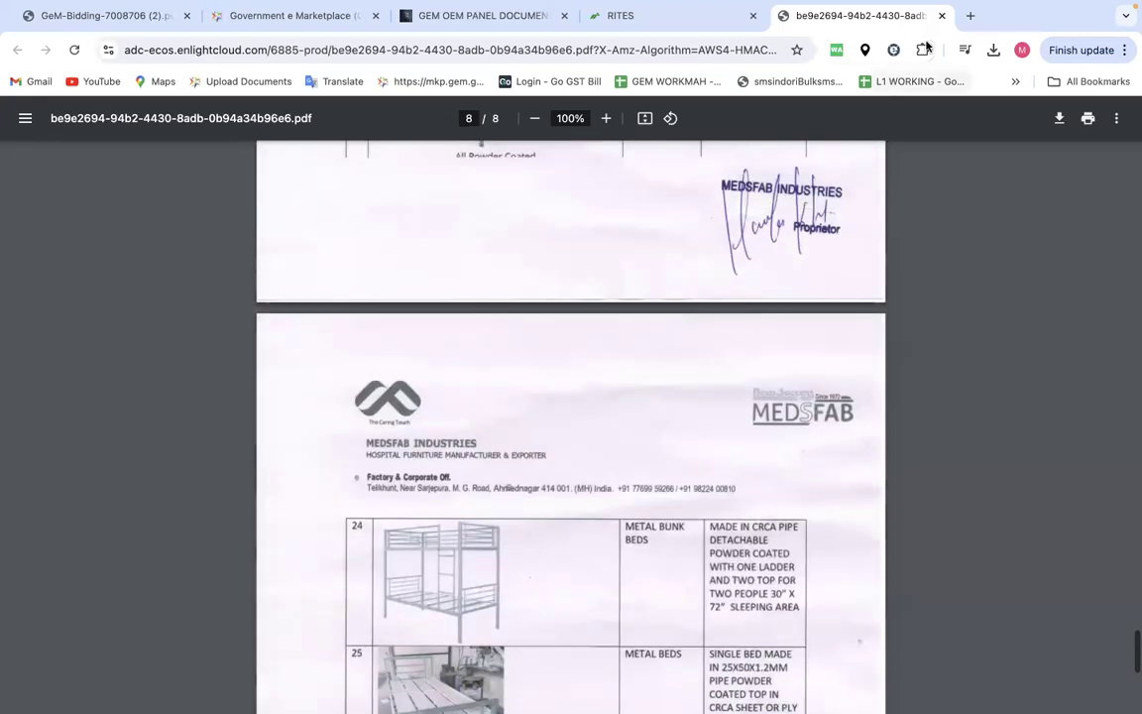
left_click(942, 15)
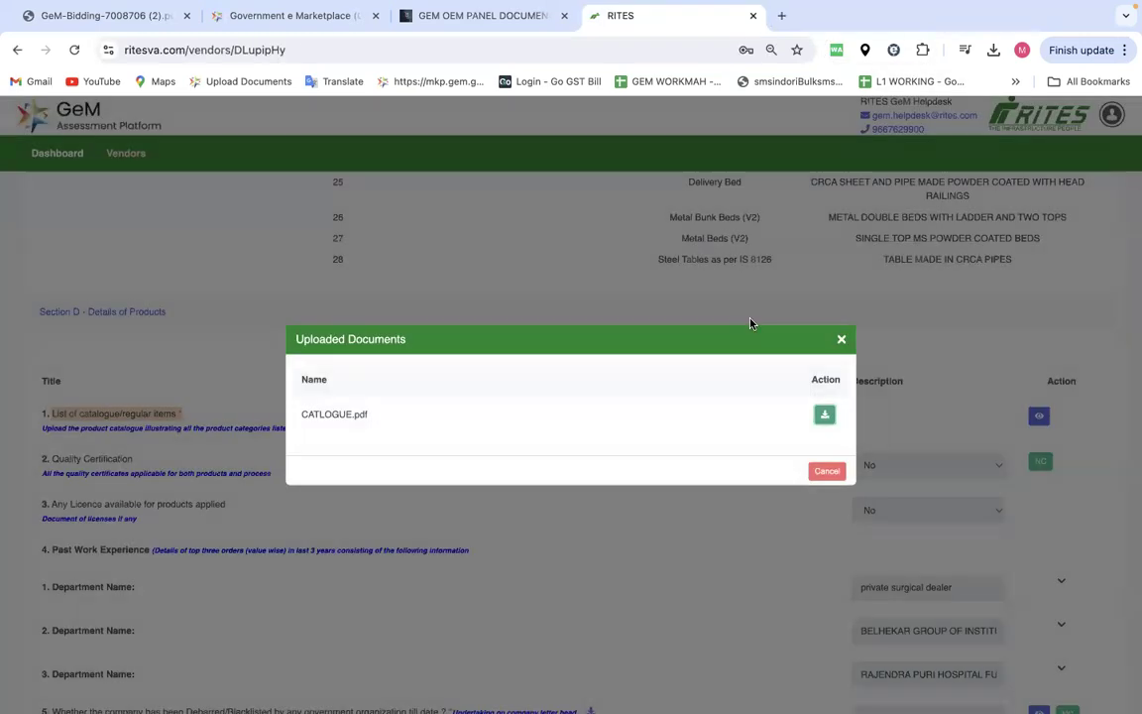
left_click(841, 339)
Step: Review the Section D requirements for Quality Certification, product licences and Past Work Experience
scroll(410, 402, "down", 1)
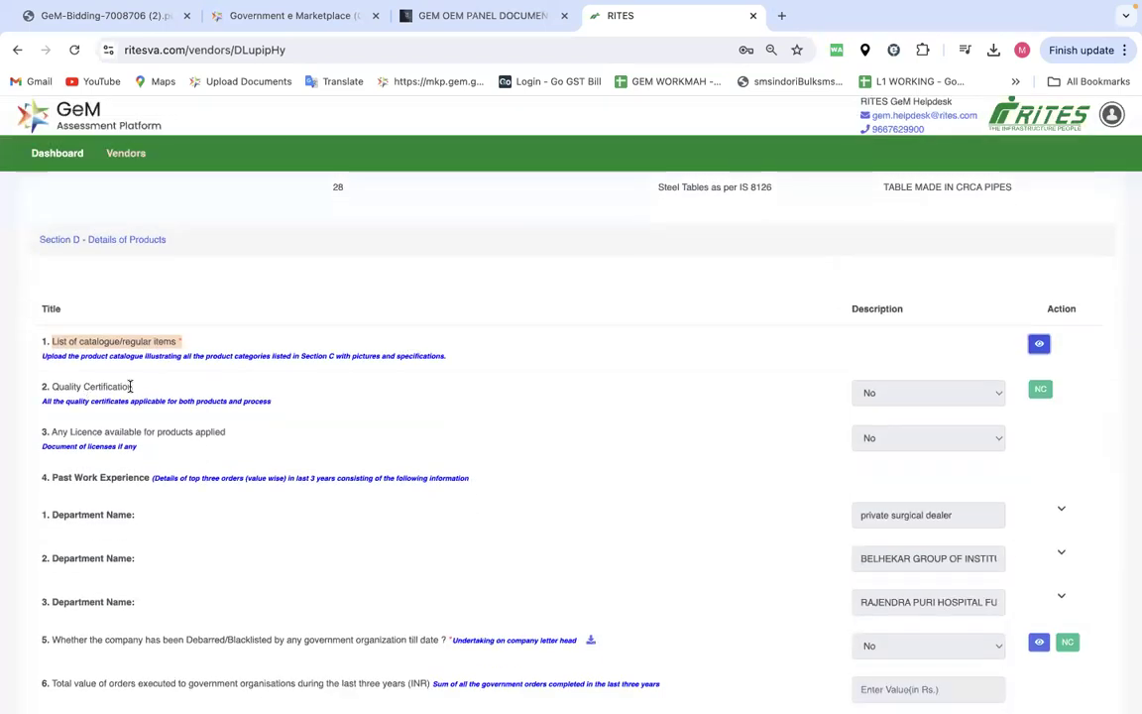
left_click_drag(132, 386, 52, 386)
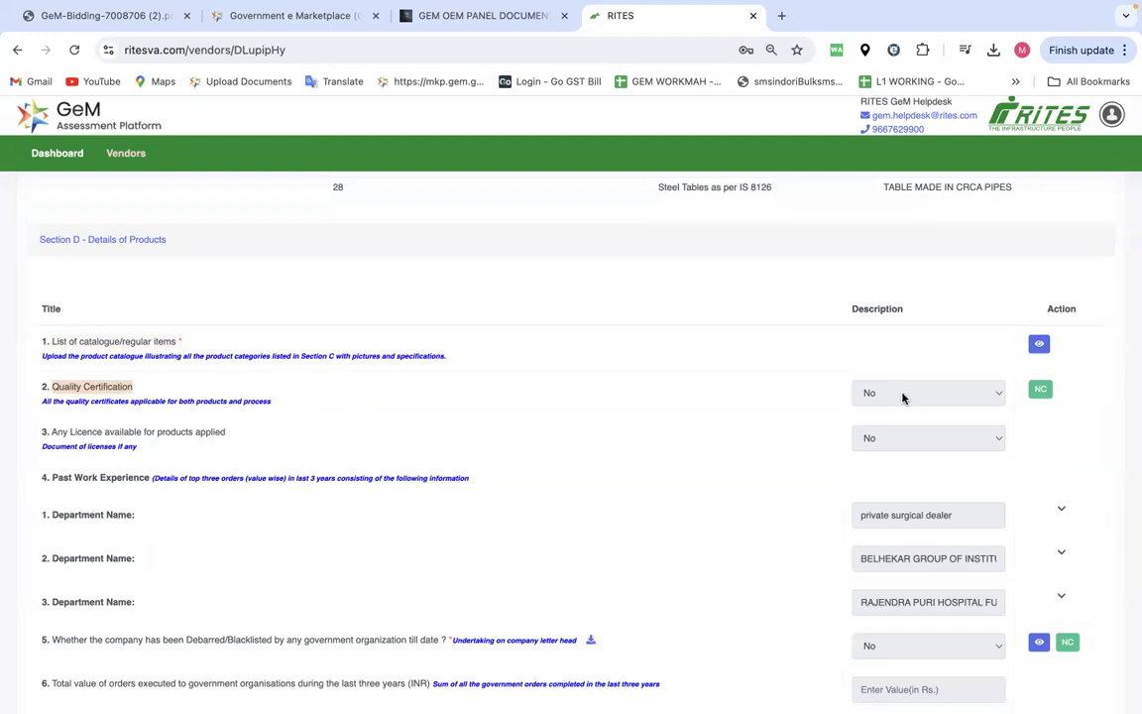
left_click_drag(226, 433, 161, 429)
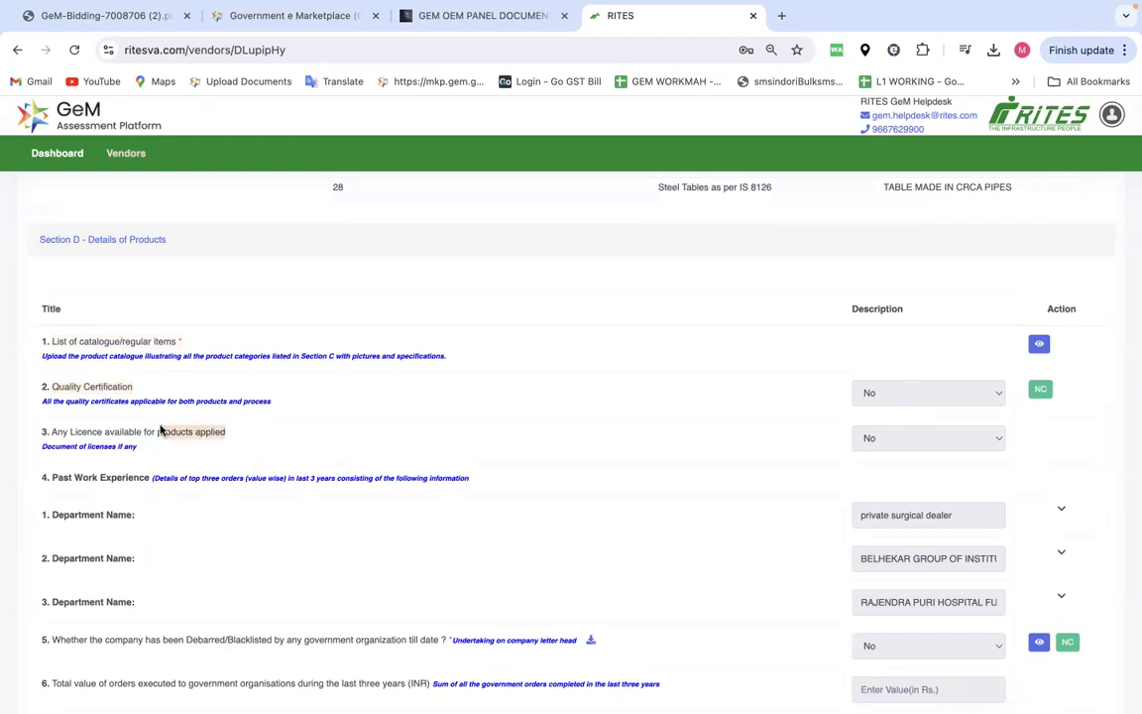
scroll(161, 429, "down", 2)
left_click_drag(48, 388, 151, 410)
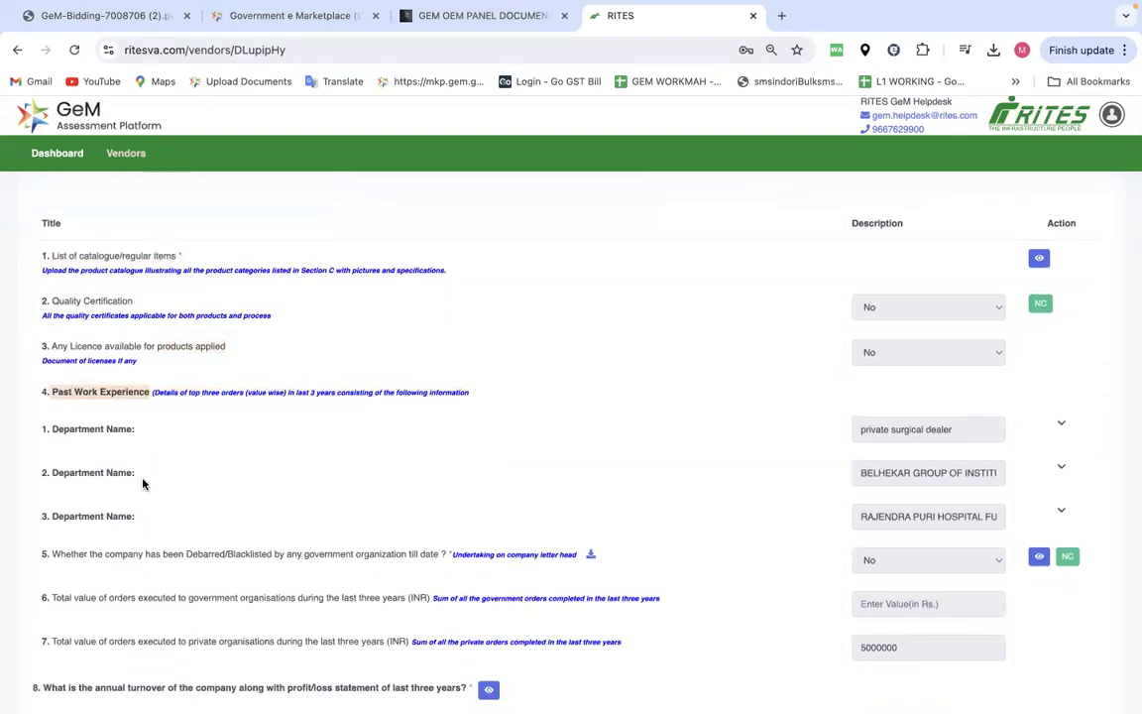
scroll(123, 443, "down", 4)
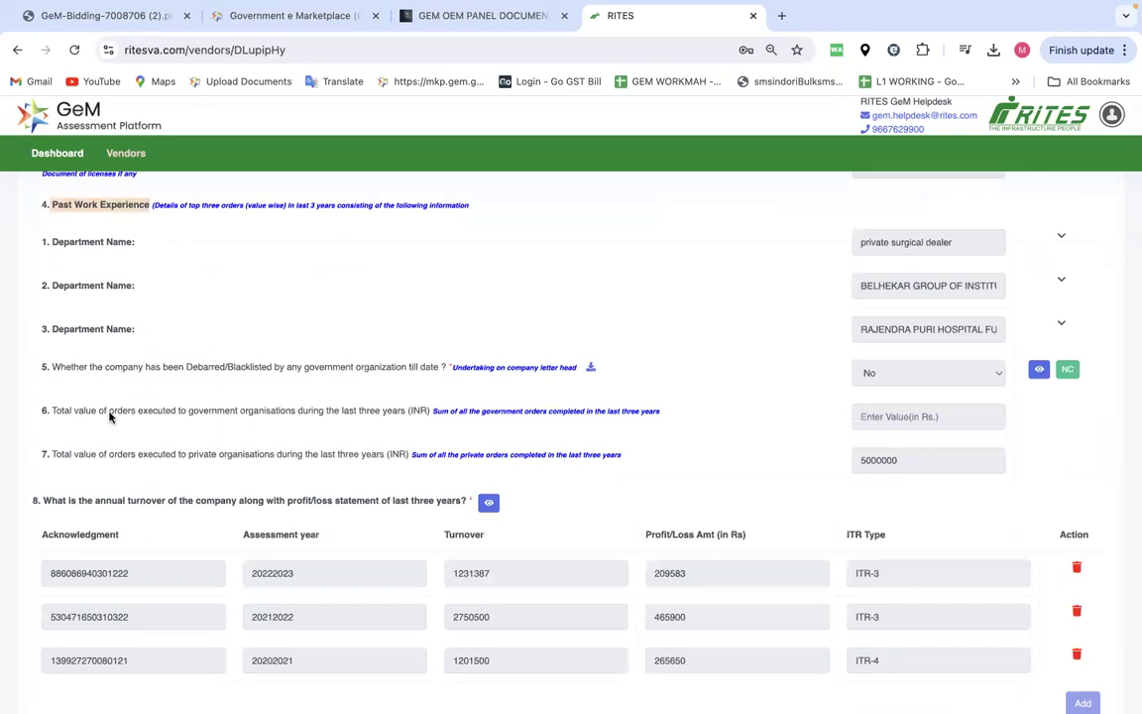
Step: View the uploaded SELF CERTIFICATION.pdf for the Debarred/Blacklisted question, checking its declaration, stamp and signature, and close it
left_click_drag(127, 365, 353, 366)
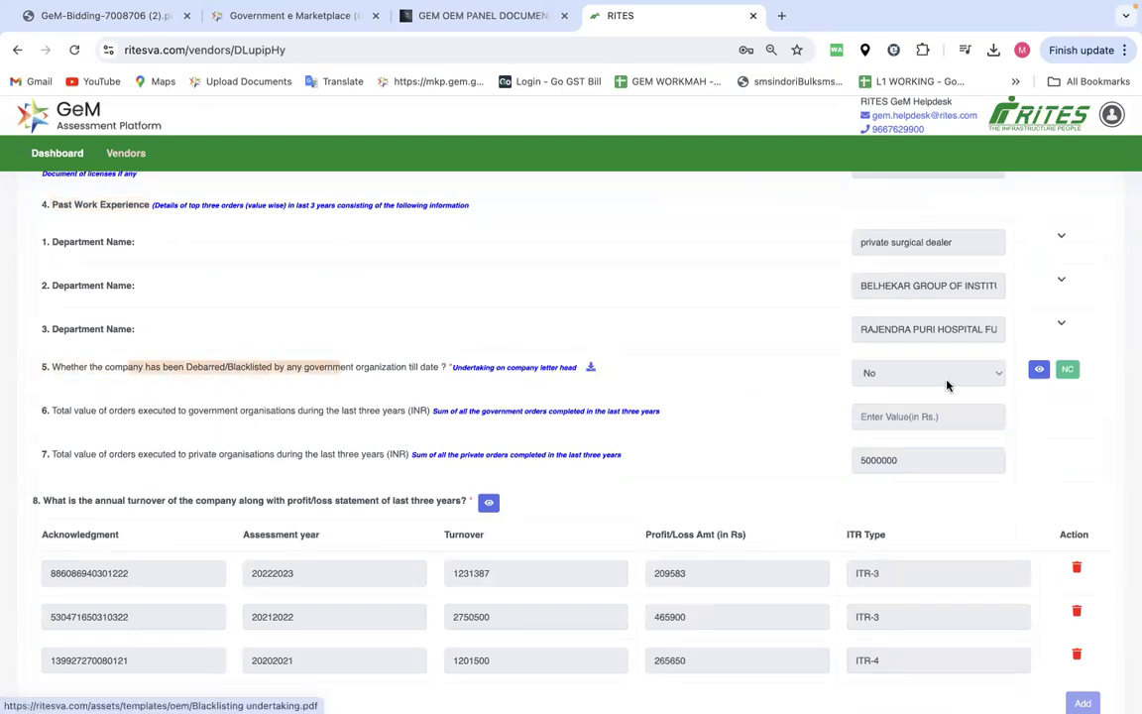
left_click(1038, 371)
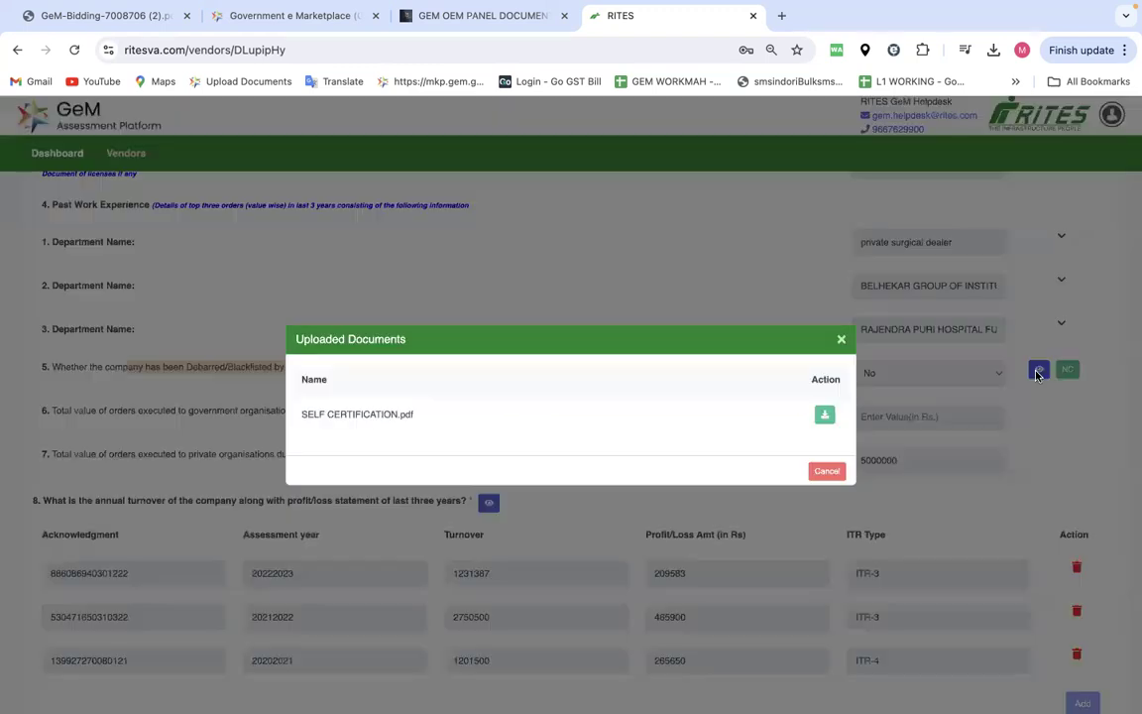
left_click(823, 415)
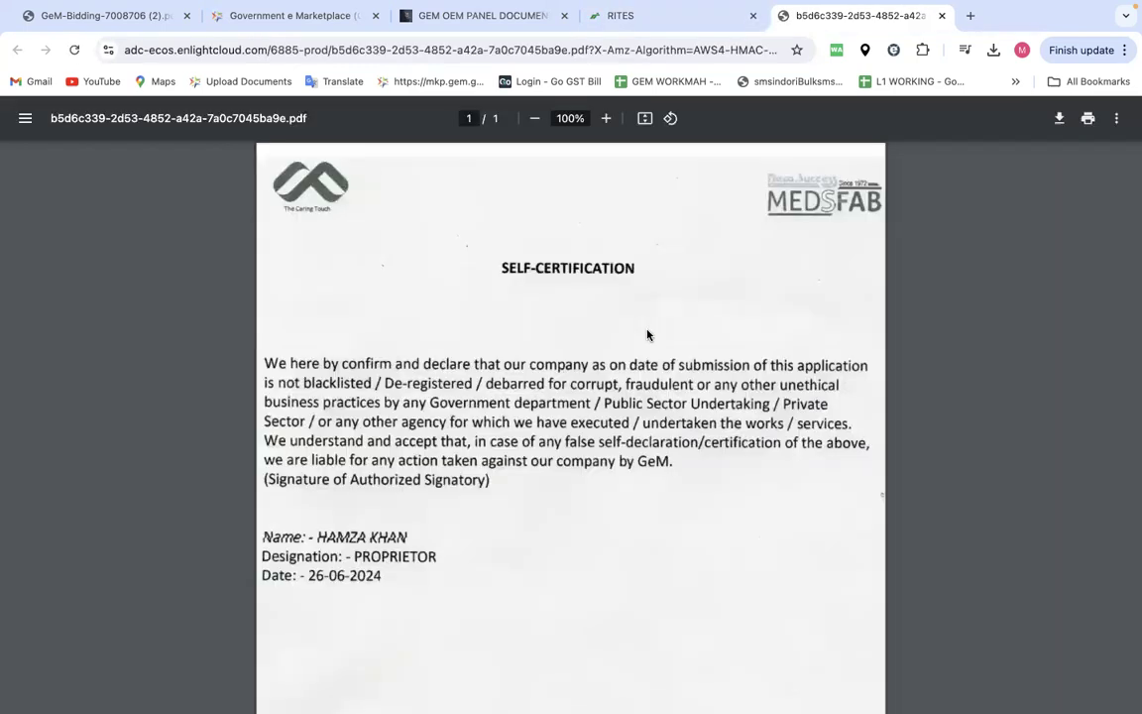
scroll(708, 362, "down", 1)
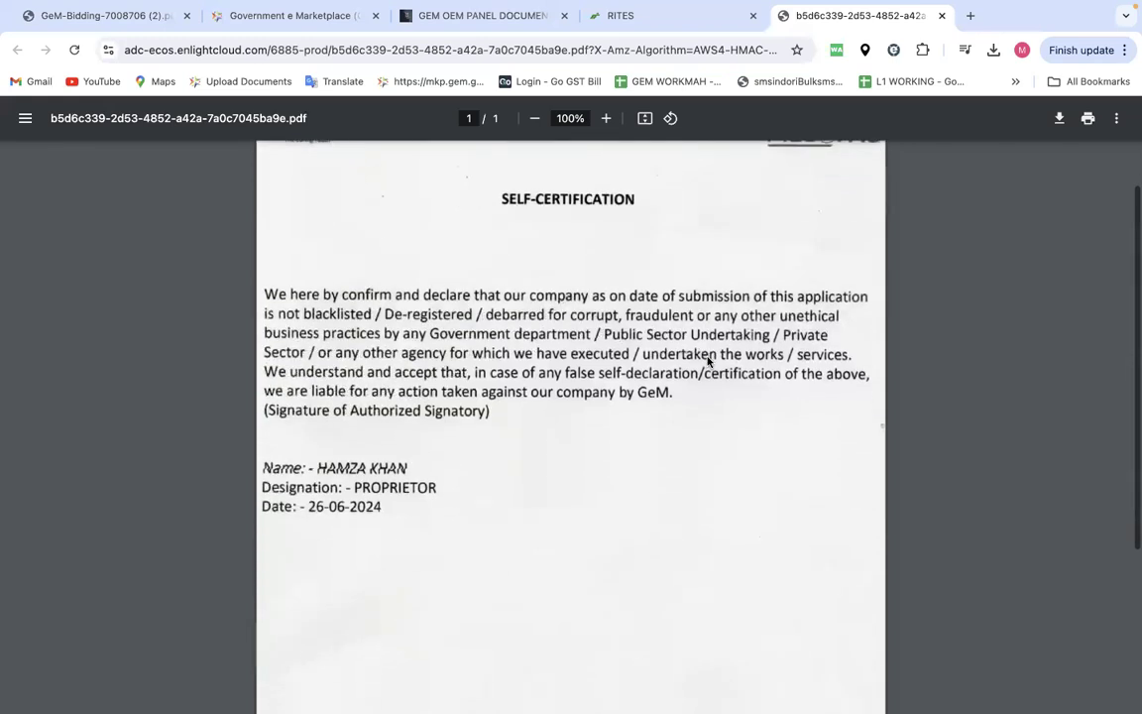
scroll(438, 393, "down", 3)
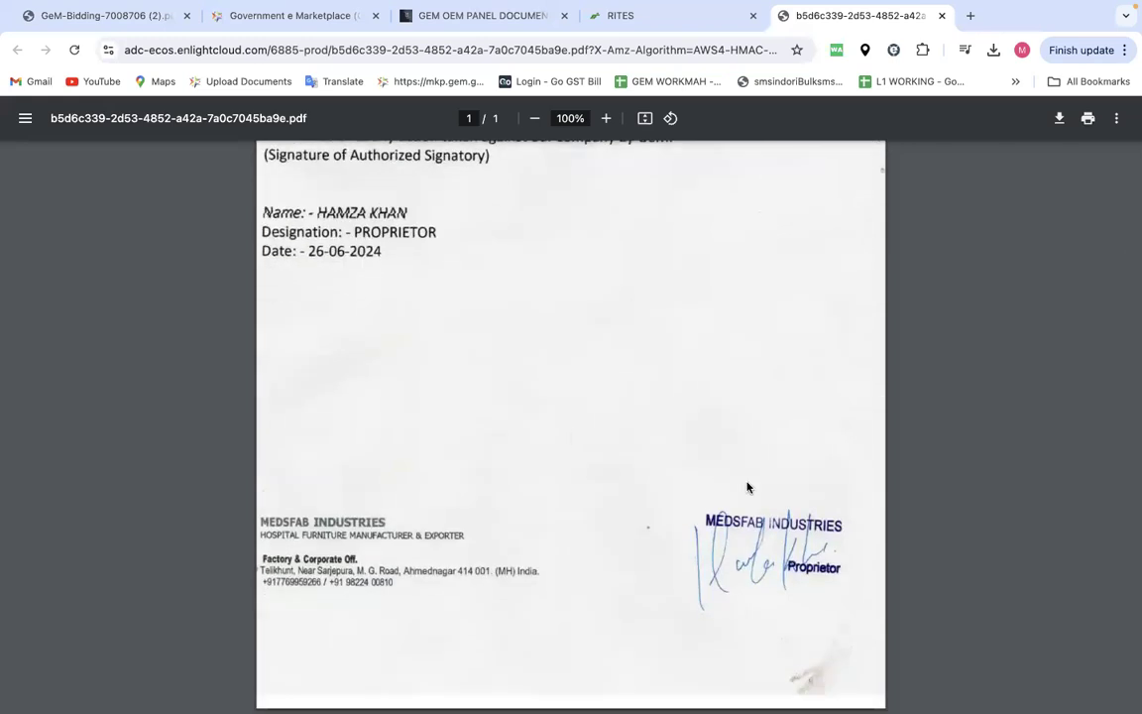
left_click(942, 15)
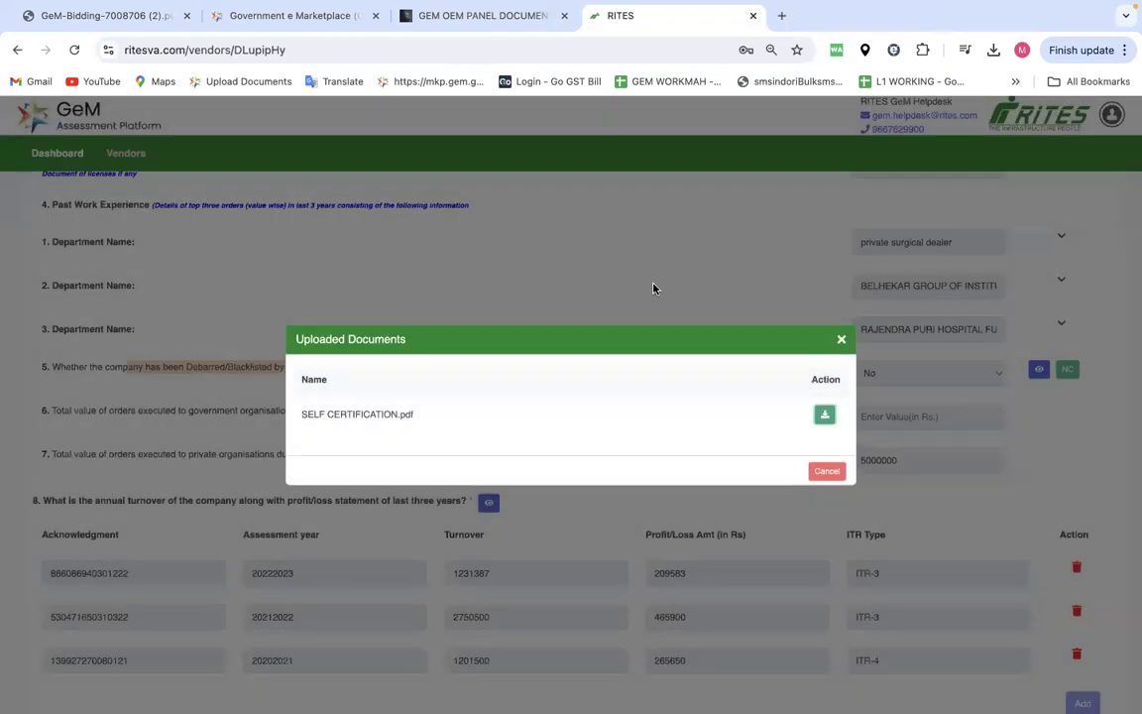
left_click(841, 339)
Step: Review the questions on government and private order values and the annual turnover table for the last three years
left_click_drag(241, 411, 363, 470)
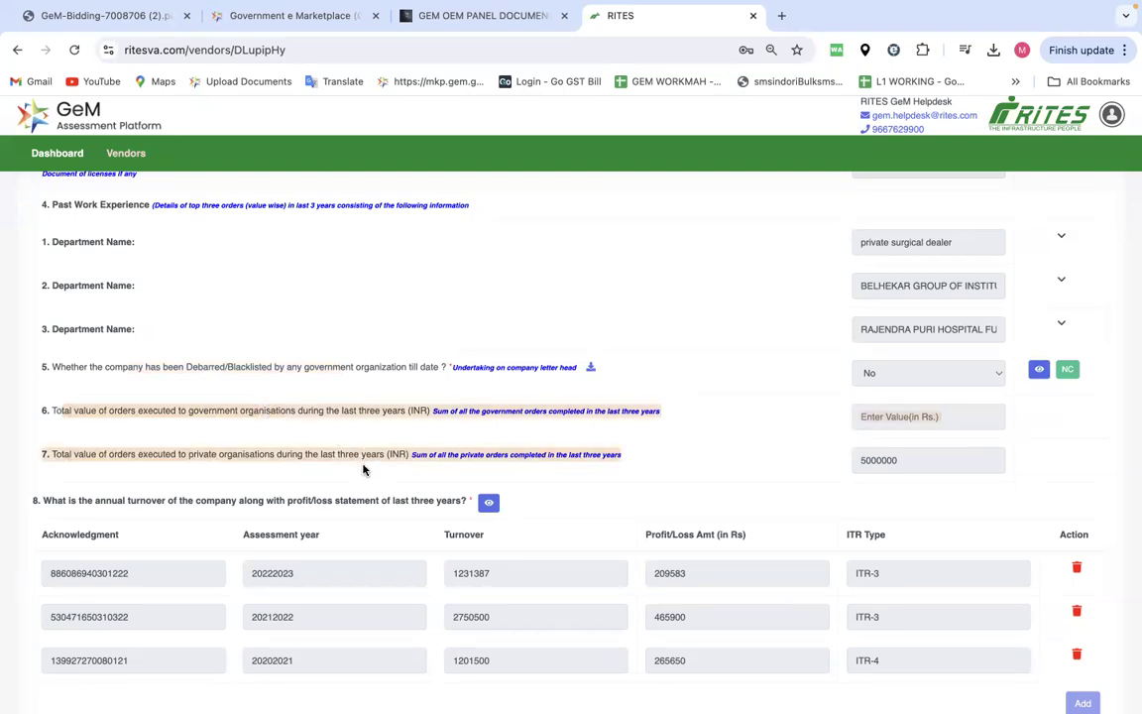
scroll(363, 470, "down", 3)
left_click(75, 365)
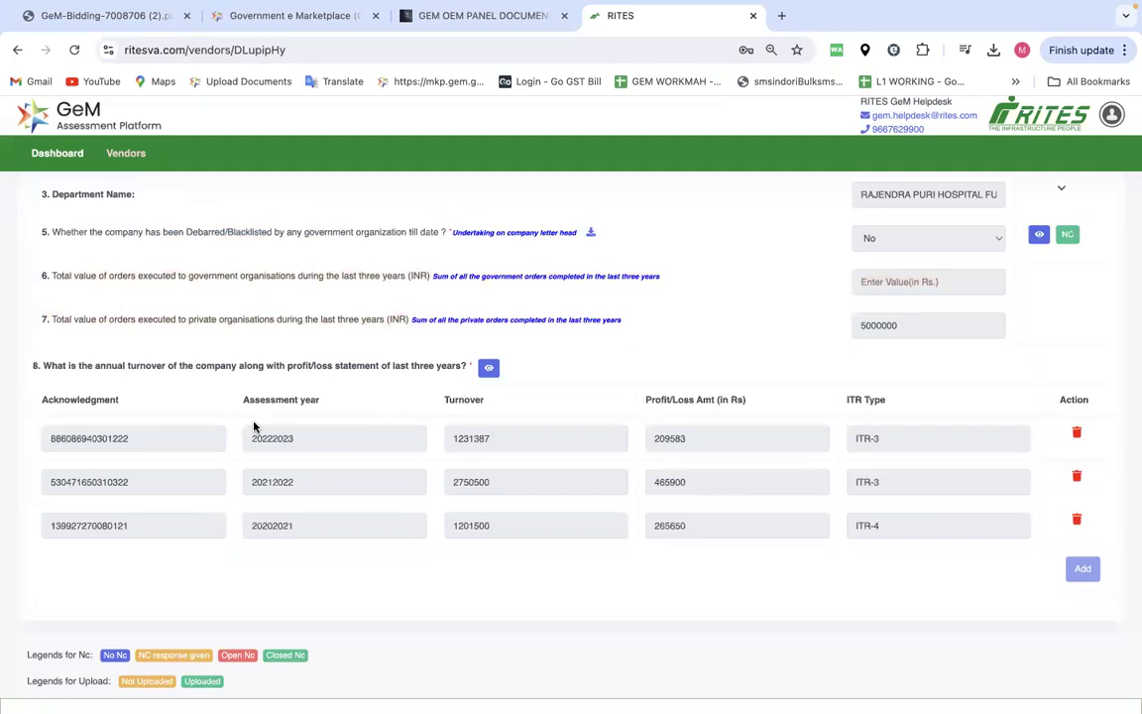
Step: Look over Part A - Product Details once more, from the Section C category list to the Section D product requirements
scroll(476, 511, "up", 15)
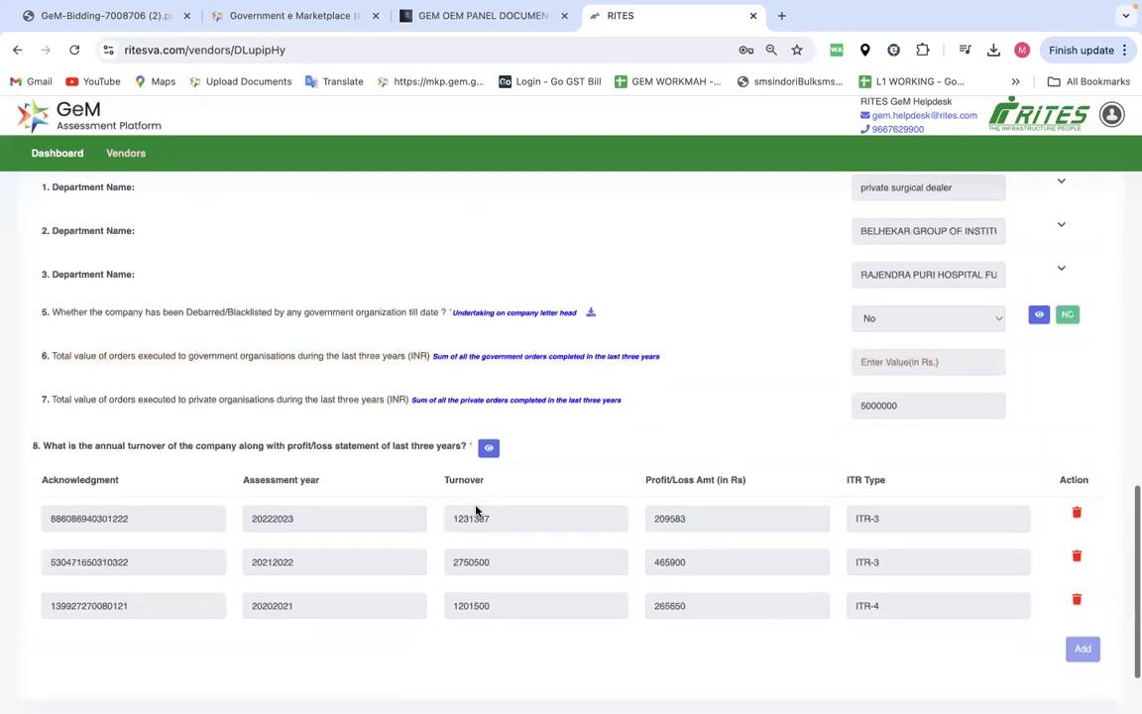
scroll(476, 511, "up", 3)
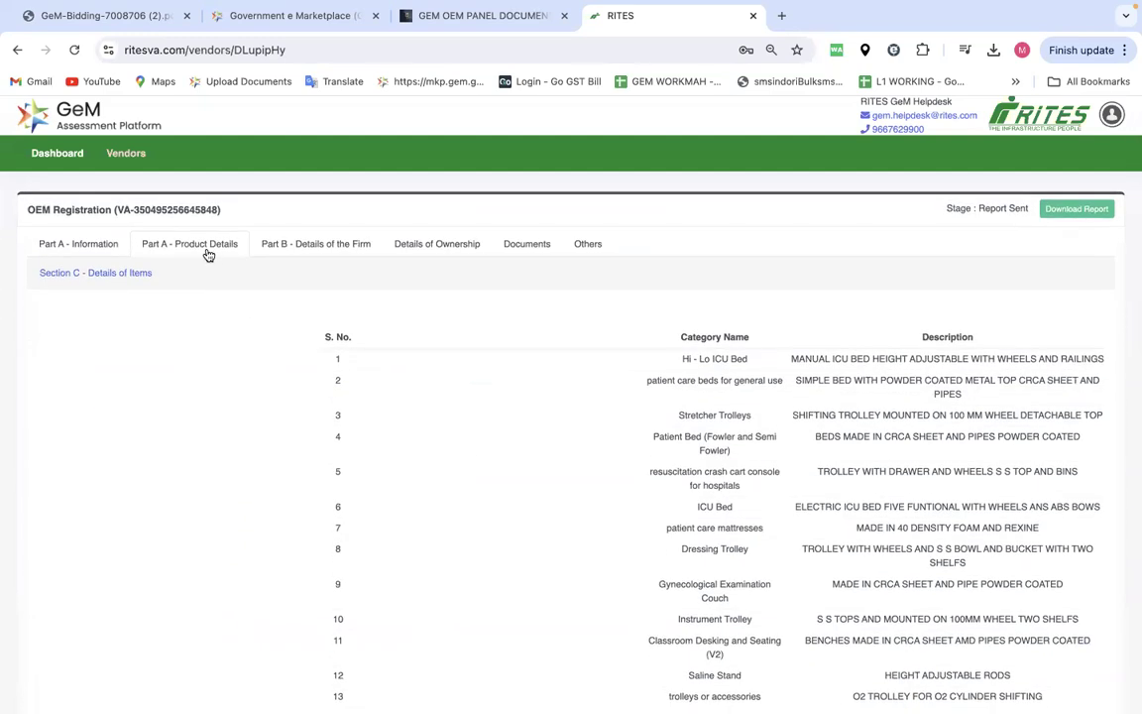
scroll(347, 476, "down", 1)
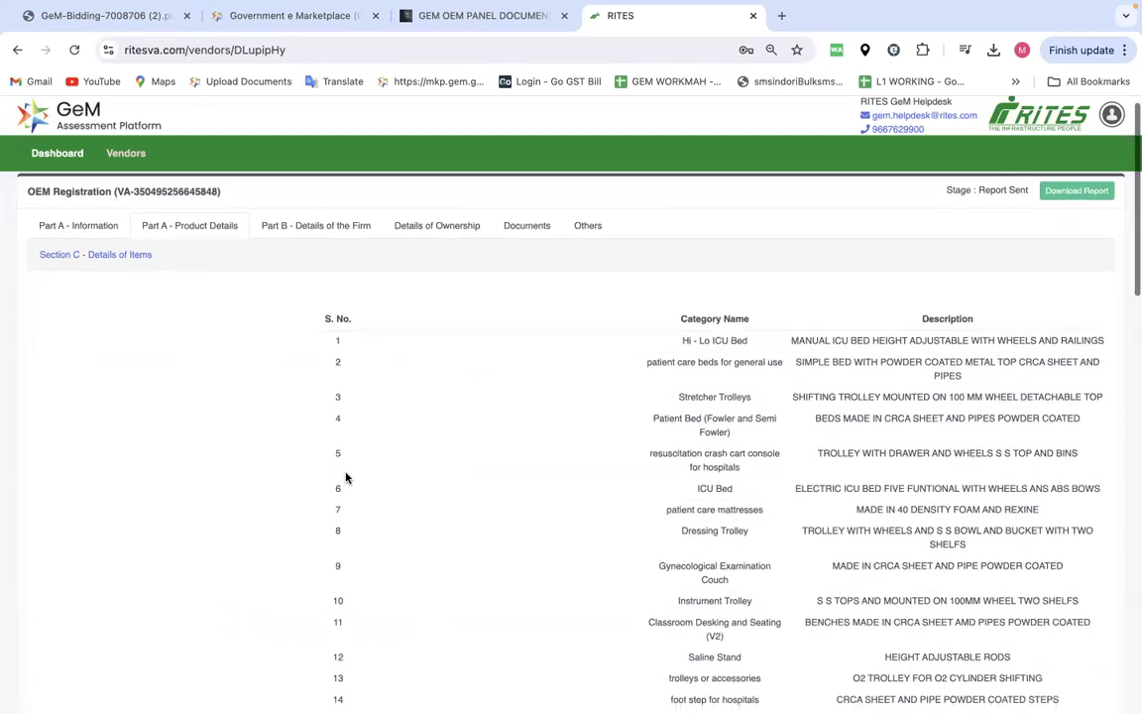
scroll(346, 478, "down", 5)
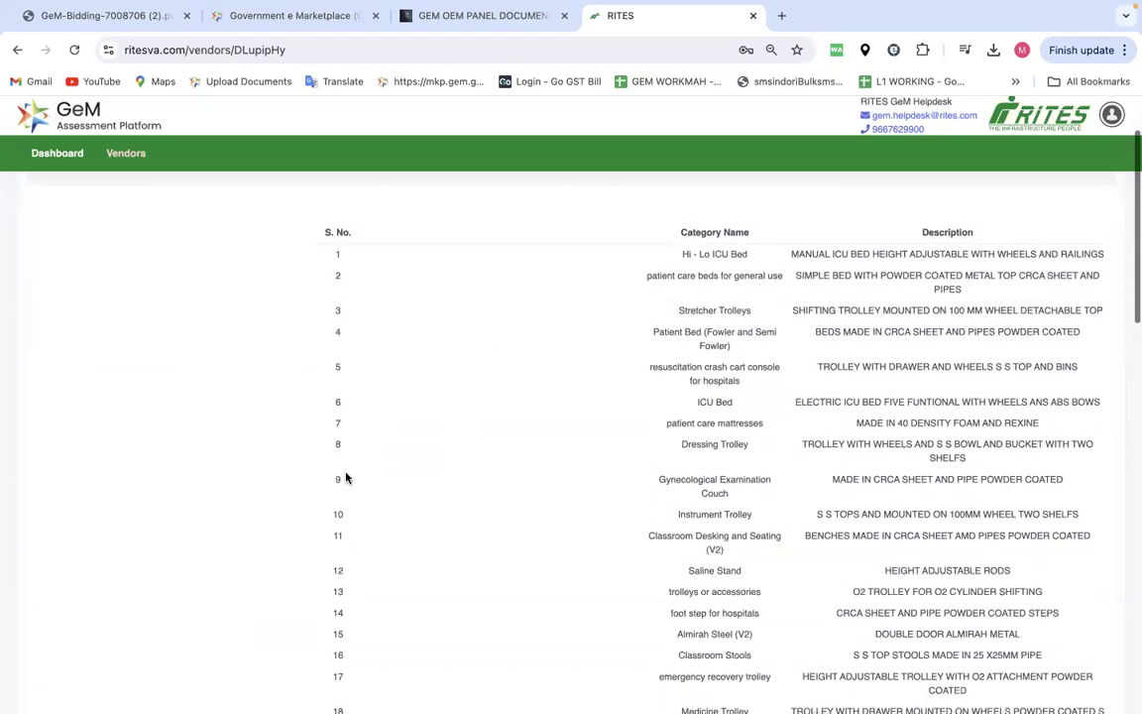
scroll(346, 478, "down", 7)
scroll(349, 466, "up", 3)
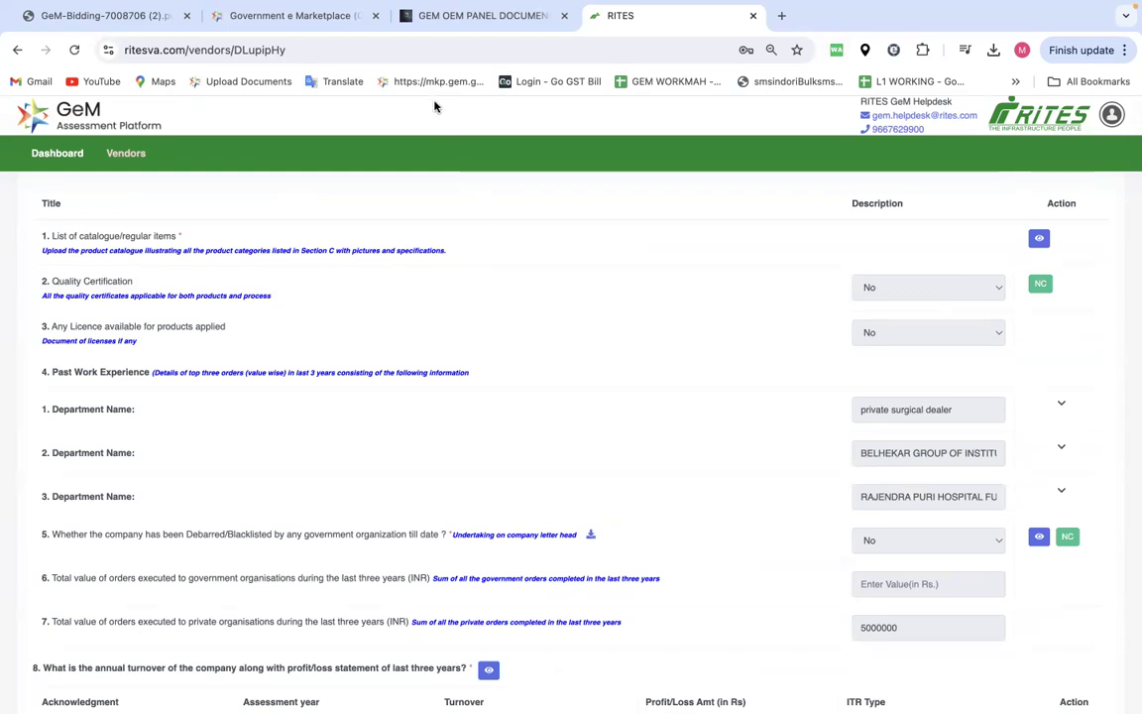
scroll(396, 299, "up", 10)
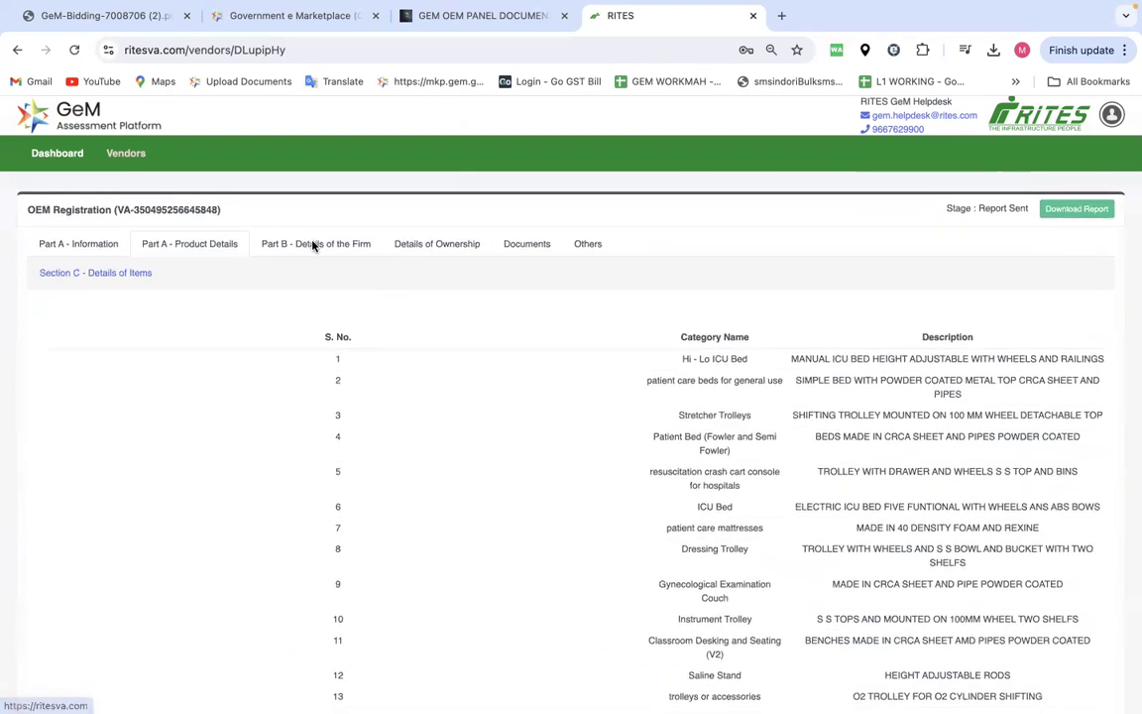
Step: Open Part B - Details of the Firm and review the single-site production question and the manufacturing site address under Basic Information
left_click(314, 245)
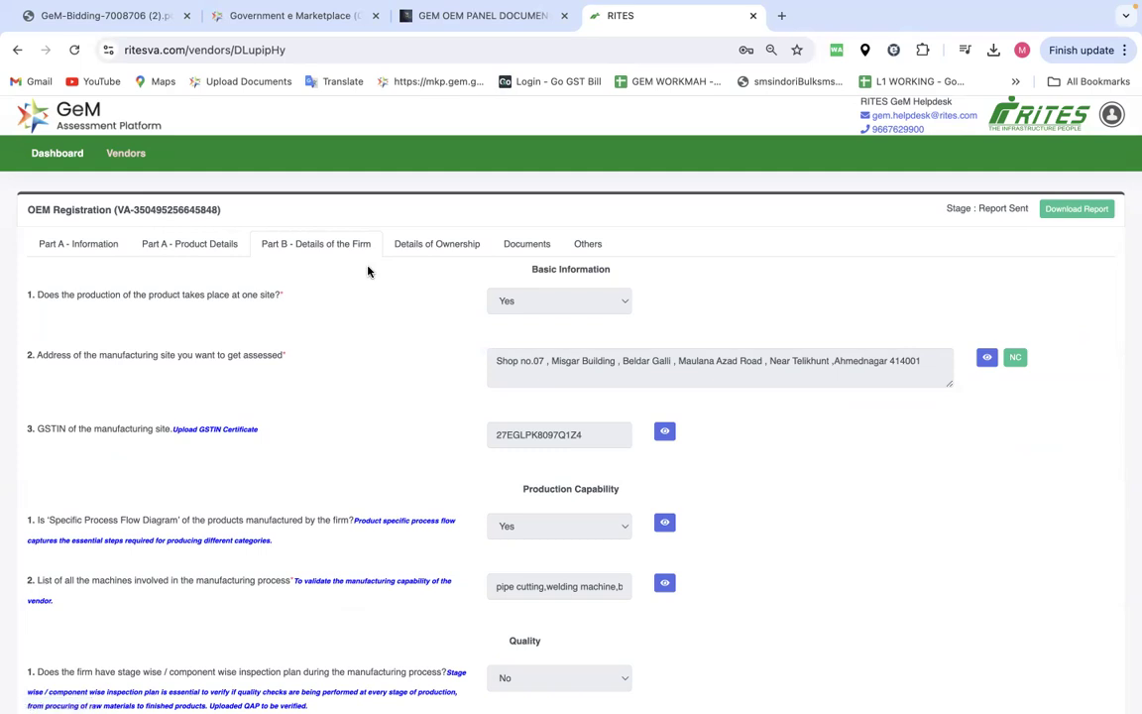
left_click_drag(607, 269, 501, 252)
left_click(46, 301)
left_click_drag(47, 301, 253, 304)
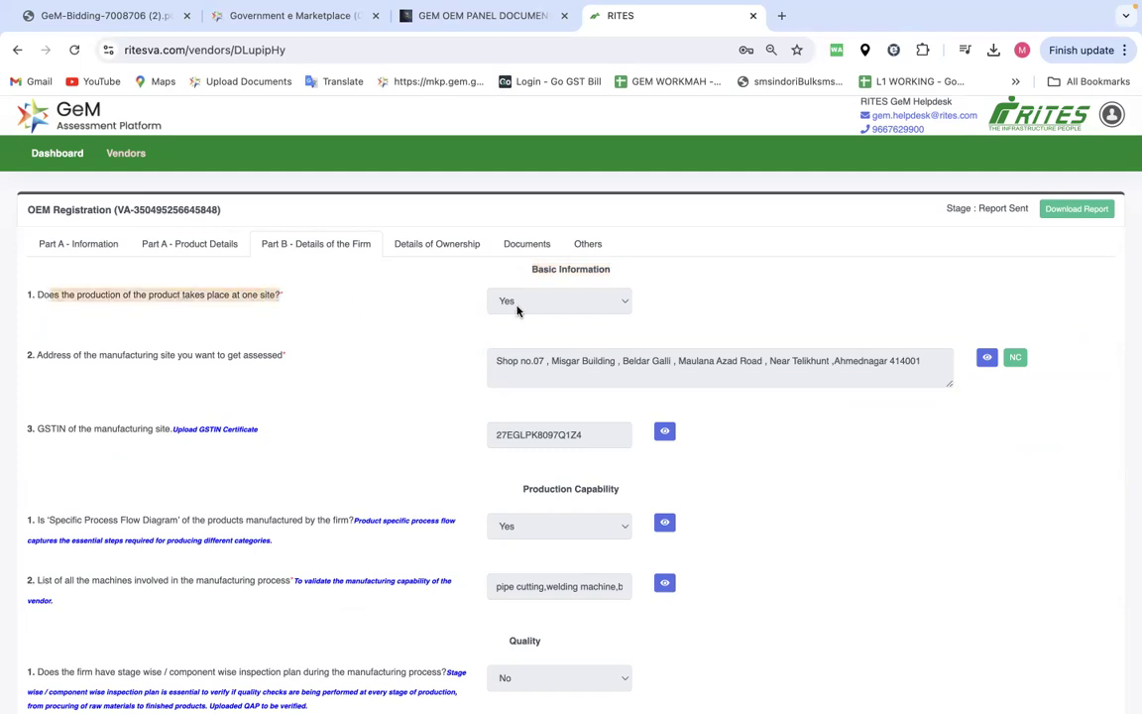
left_click_drag(485, 363, 930, 375)
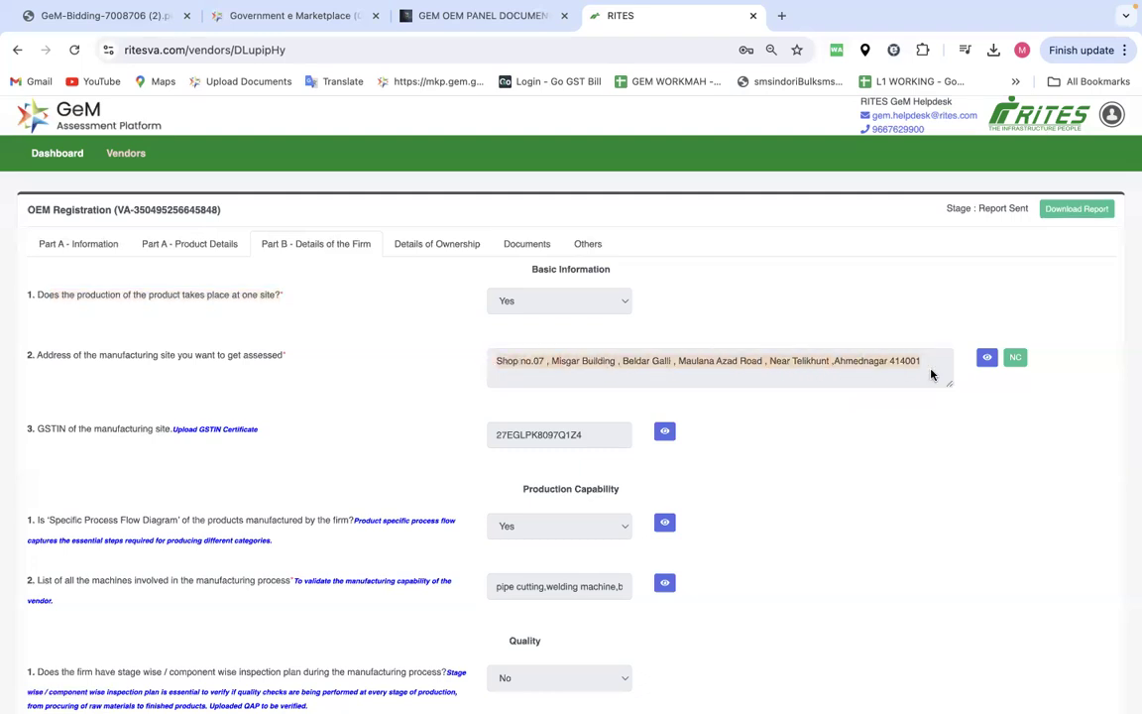
left_click(922, 376)
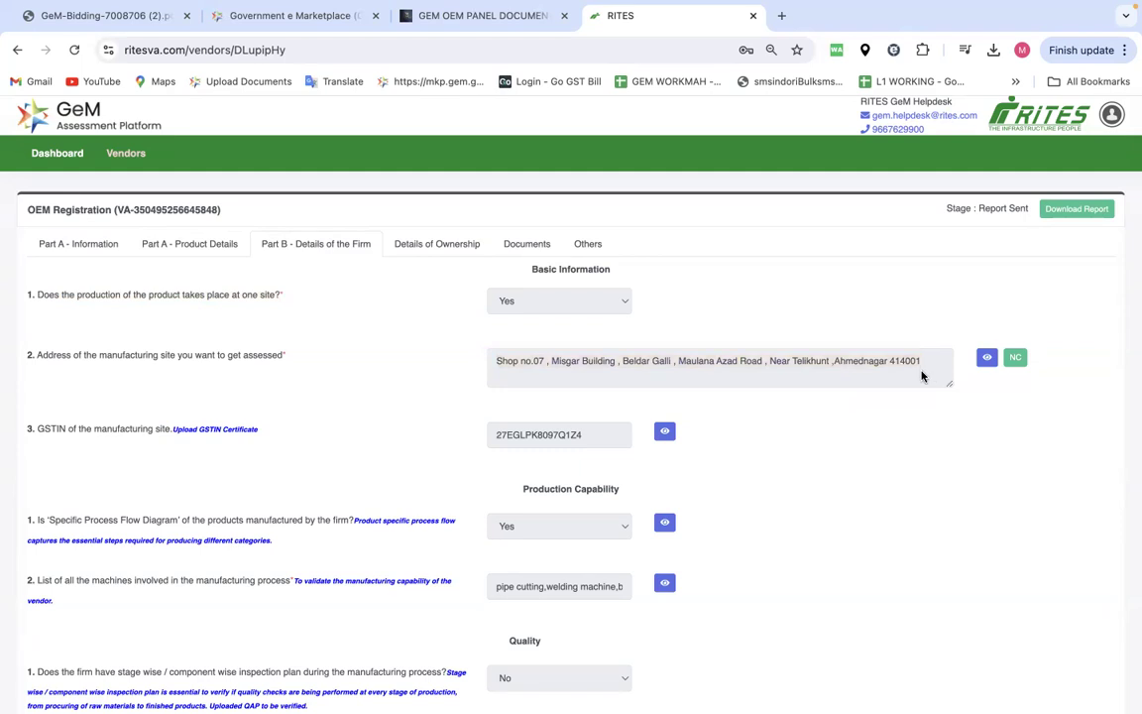
Step: View the document uploaded as proof of the manufacturing site address, and close it along with the uploaded documents list
left_click(988, 357)
left_click(825, 415)
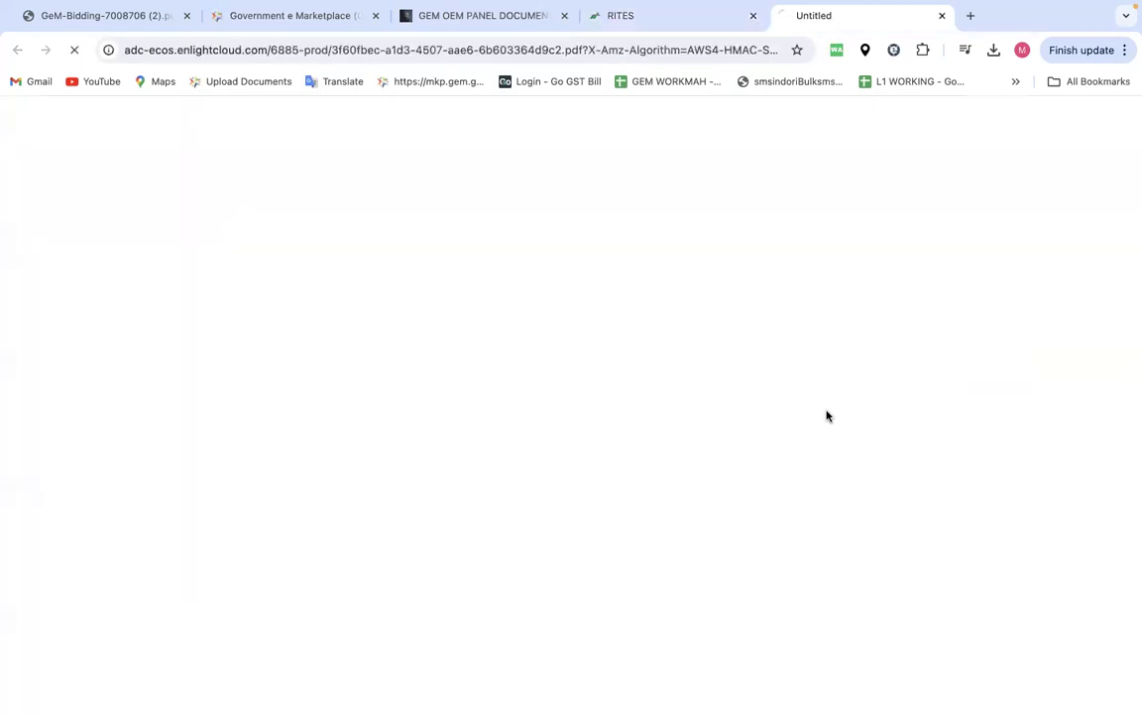
scroll(587, 406, "down", 5)
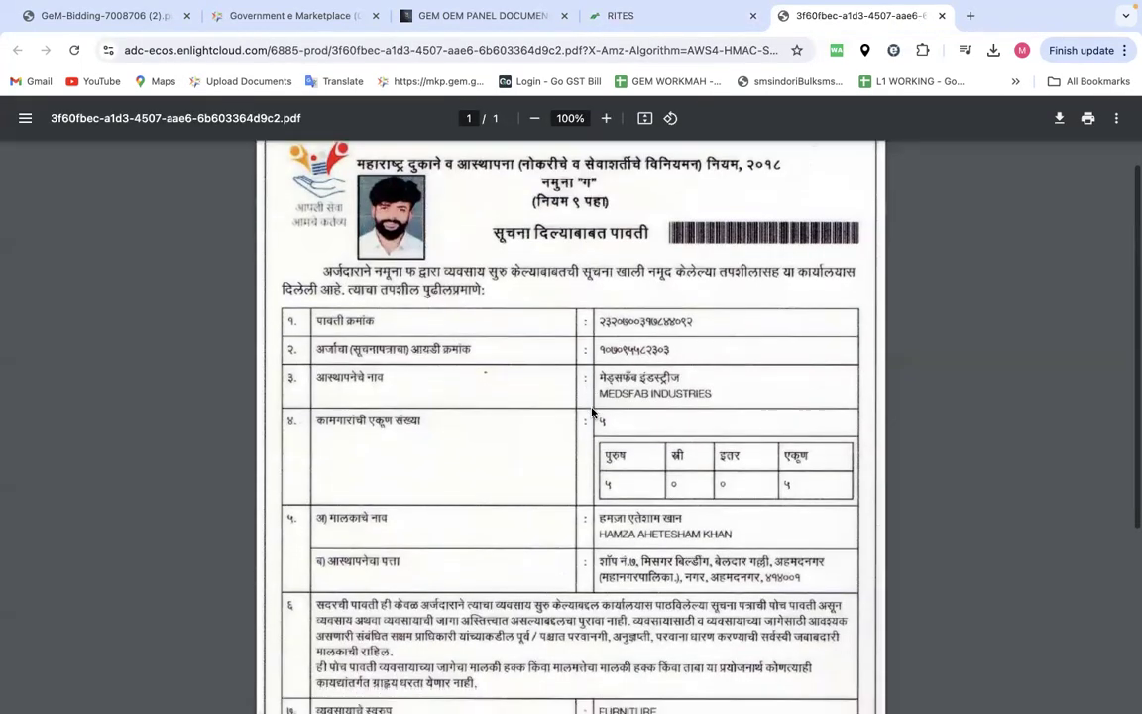
left_click(941, 15)
left_click(844, 340)
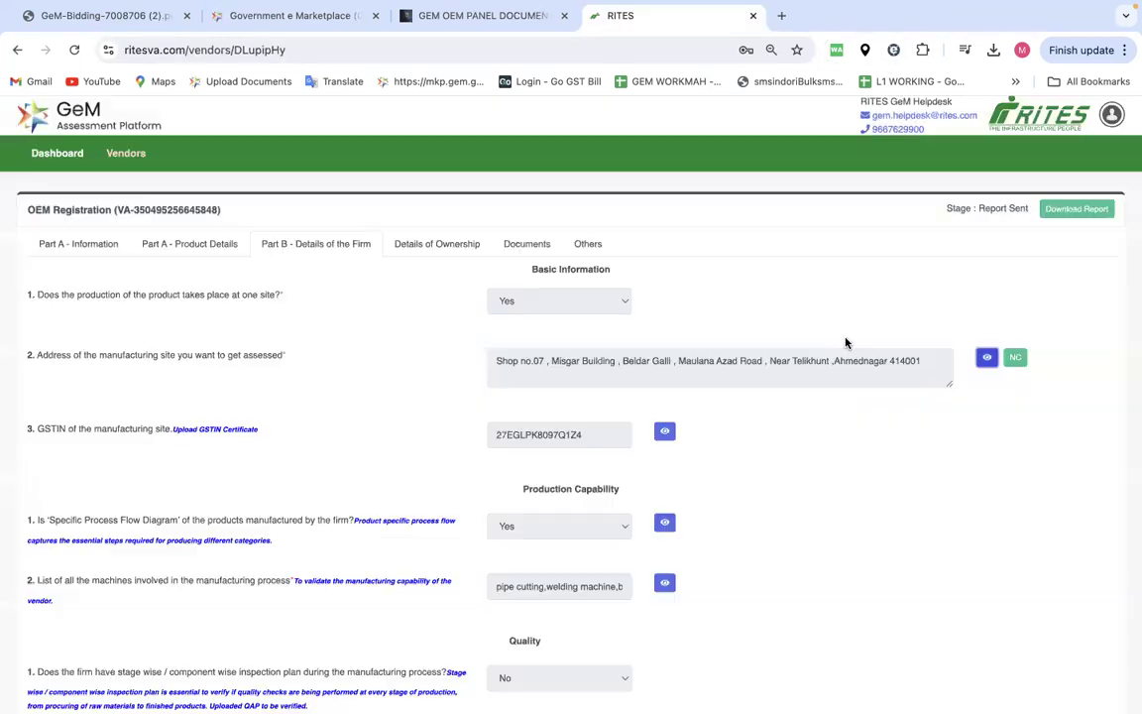
Step: Read the manufacturing address NC logs down to the assessor's electricity bill remark and the OEM's reply with LIGHT BILL.pdf, and close them
left_click(1016, 358)
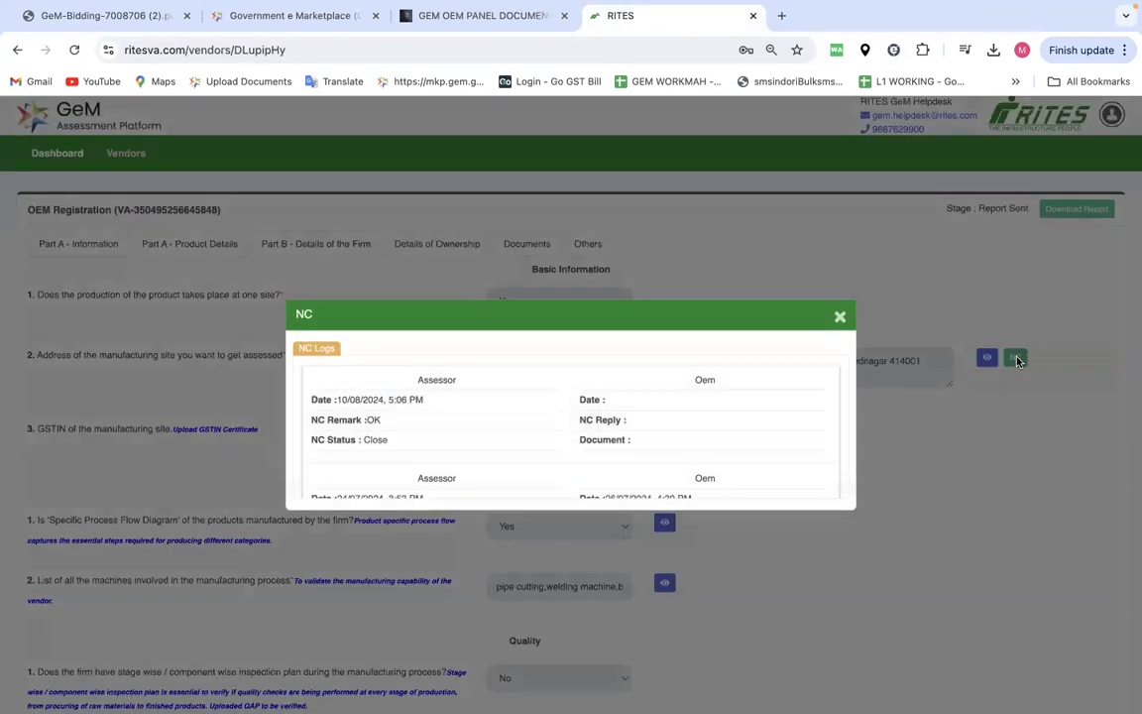
scroll(596, 475, "down", 5)
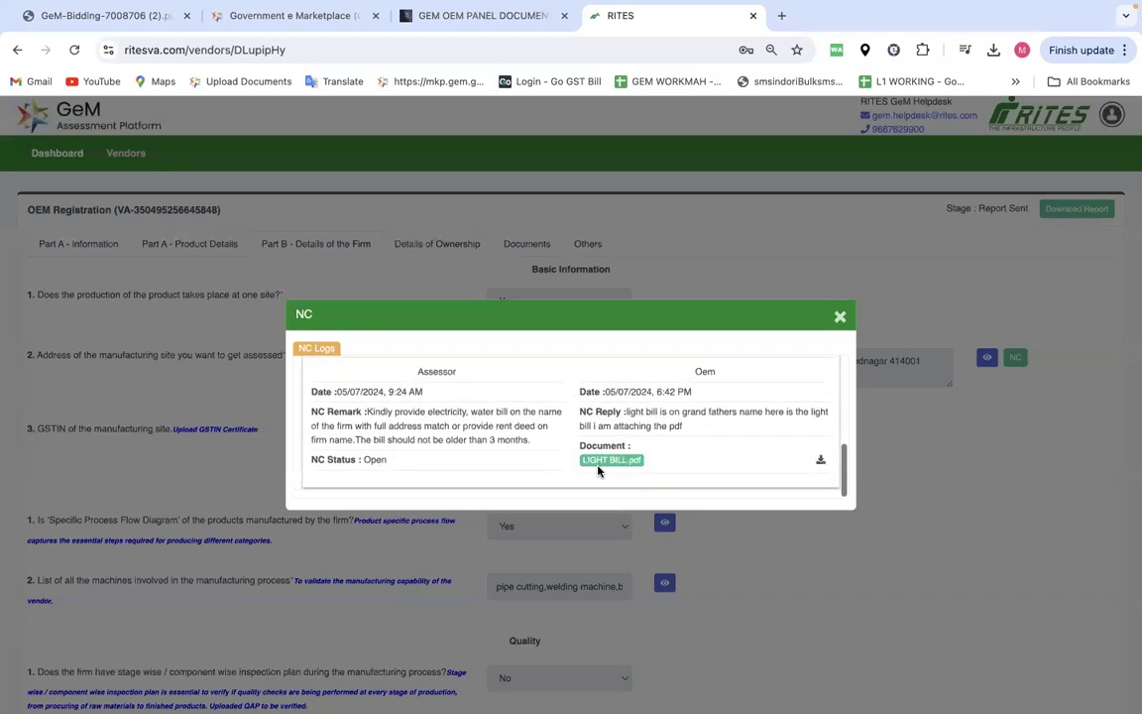
left_click_drag(629, 410, 745, 443)
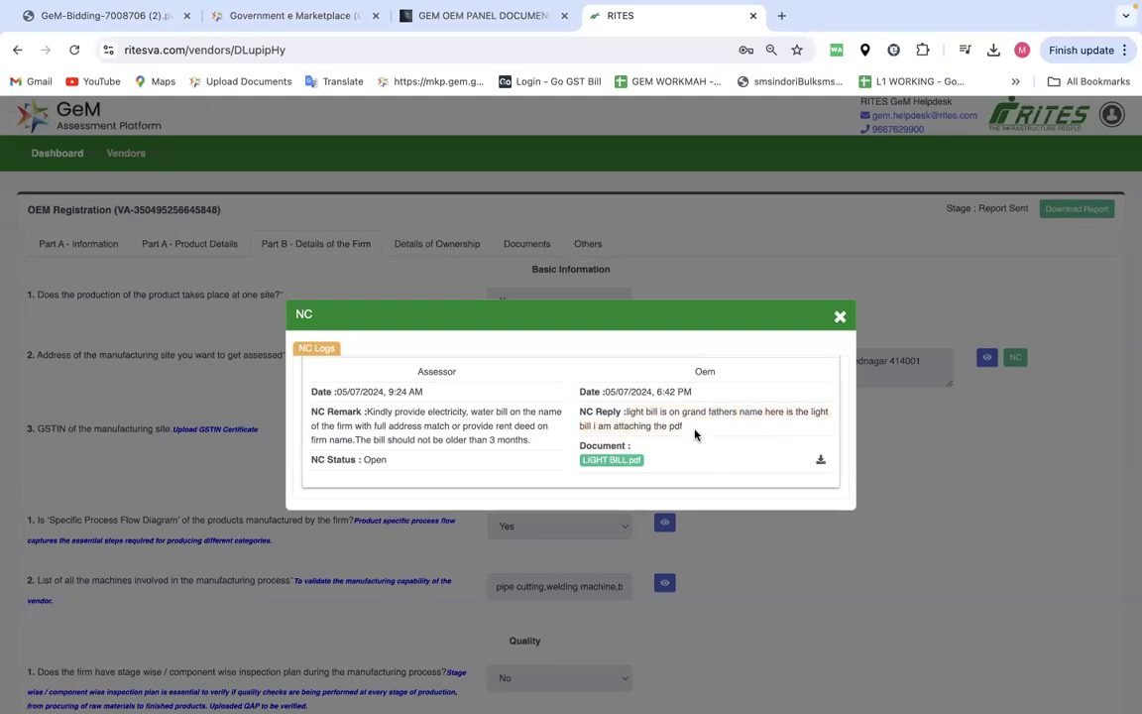
triple_click(635, 411)
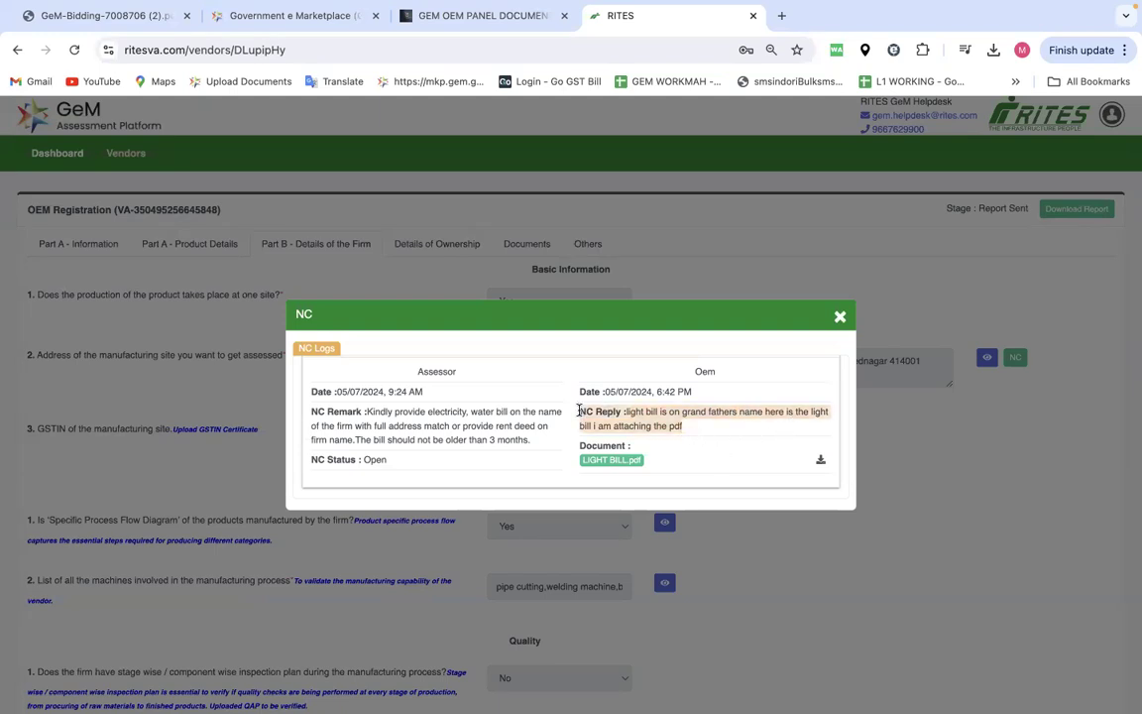
left_click(840, 320)
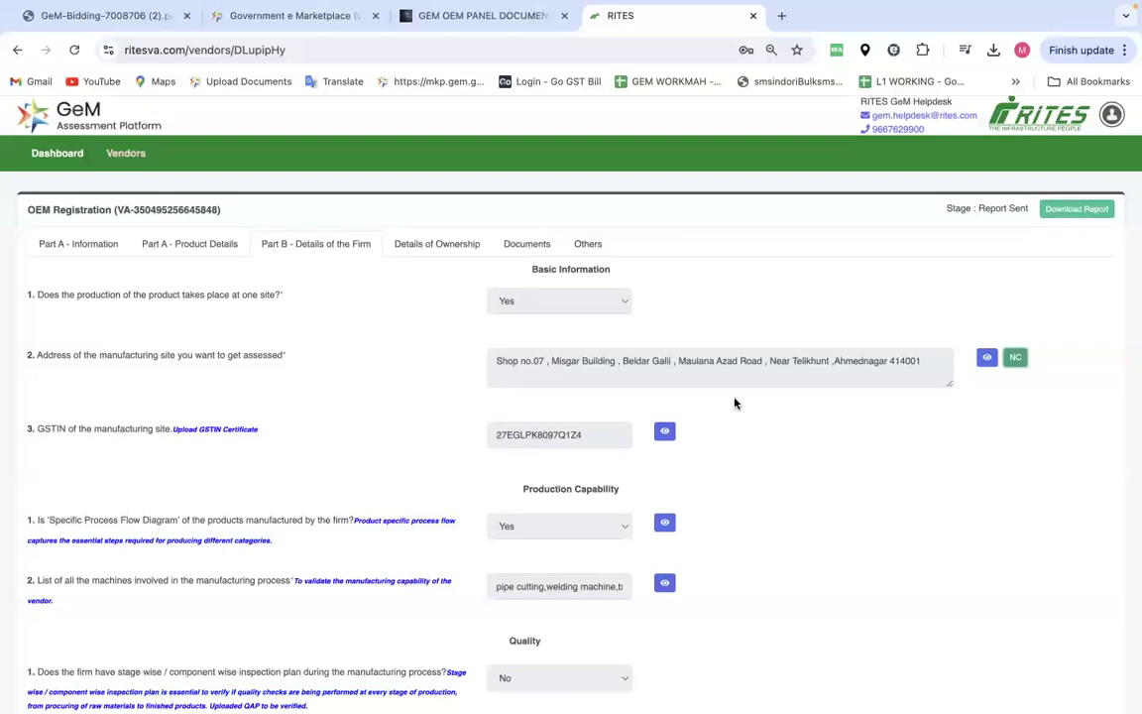
Step: Review the manufacturing site GSTIN item and the Specific Process Flow Diagram question under Production Capability in Part B
scroll(735, 404, "down", 1)
left_click_drag(54, 396, 154, 394)
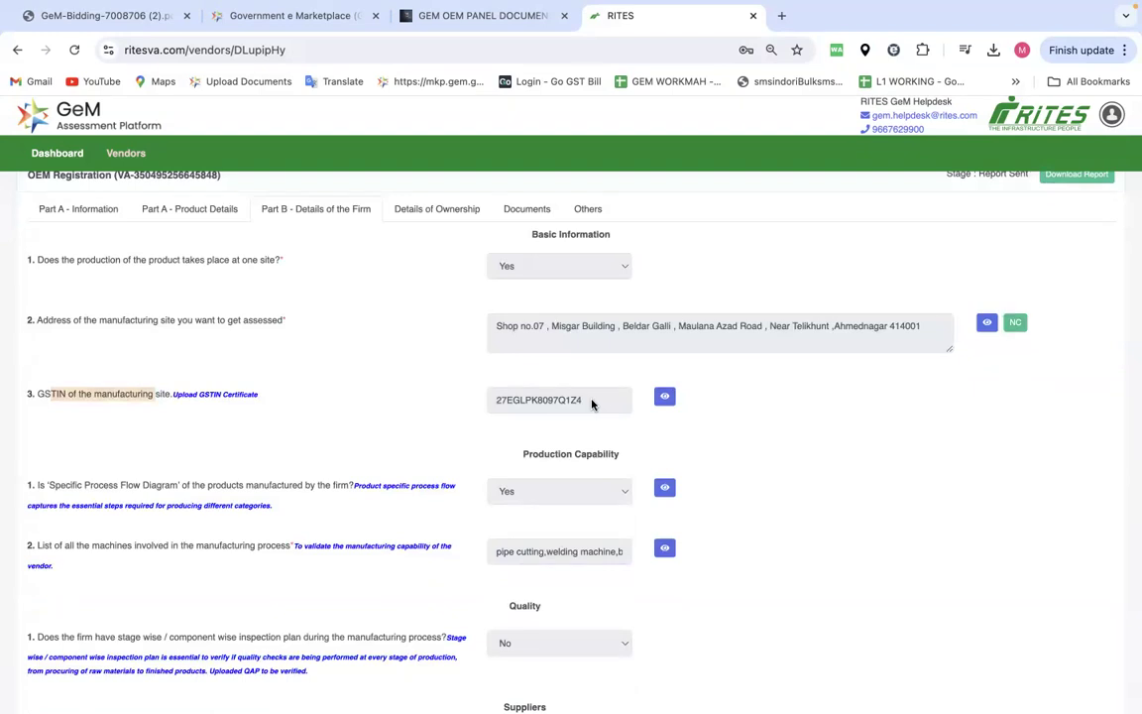
scroll(592, 404, "down", 2)
left_click_drag(523, 401, 629, 410)
left_click_drag(79, 434, 224, 441)
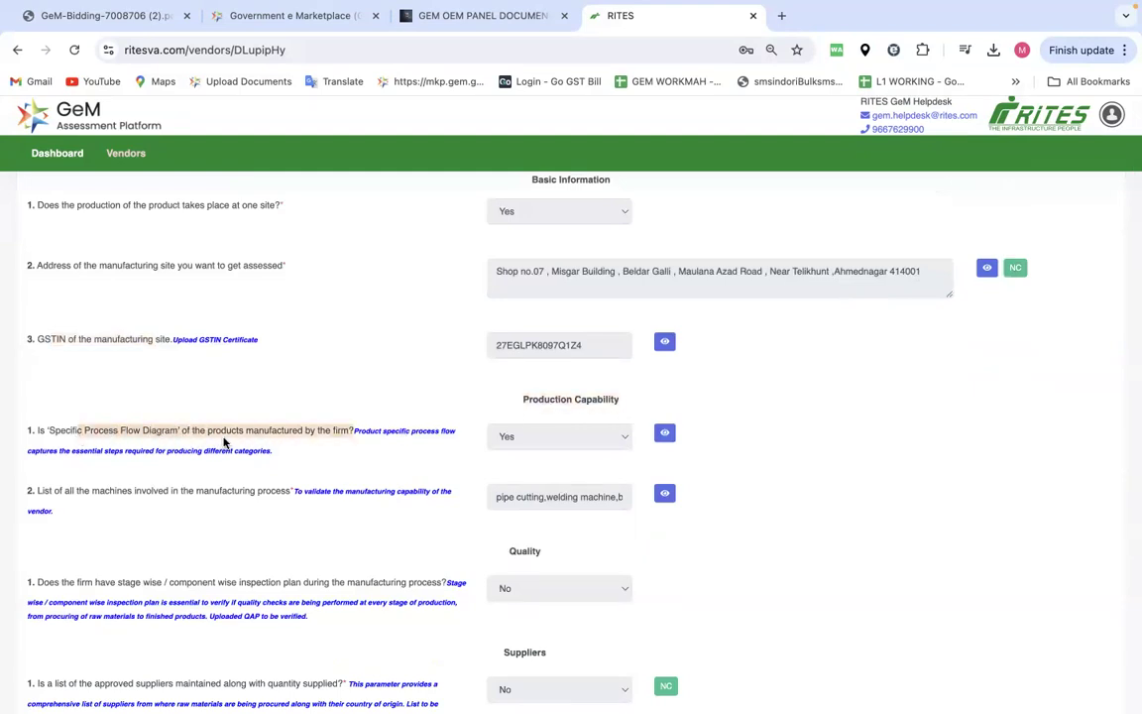
Step: View the uploaded MANUFACTURING FLOW CHART.pdf from start to delivery, and close it along with the uploaded documents list
left_click(665, 436)
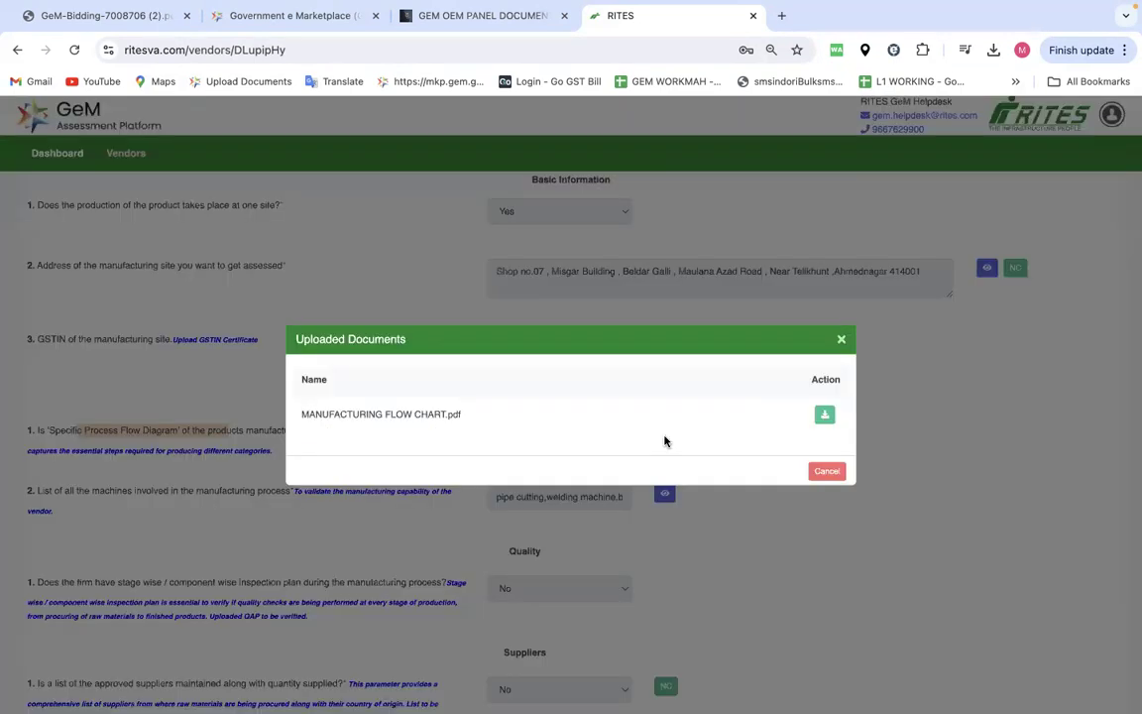
left_click(825, 416)
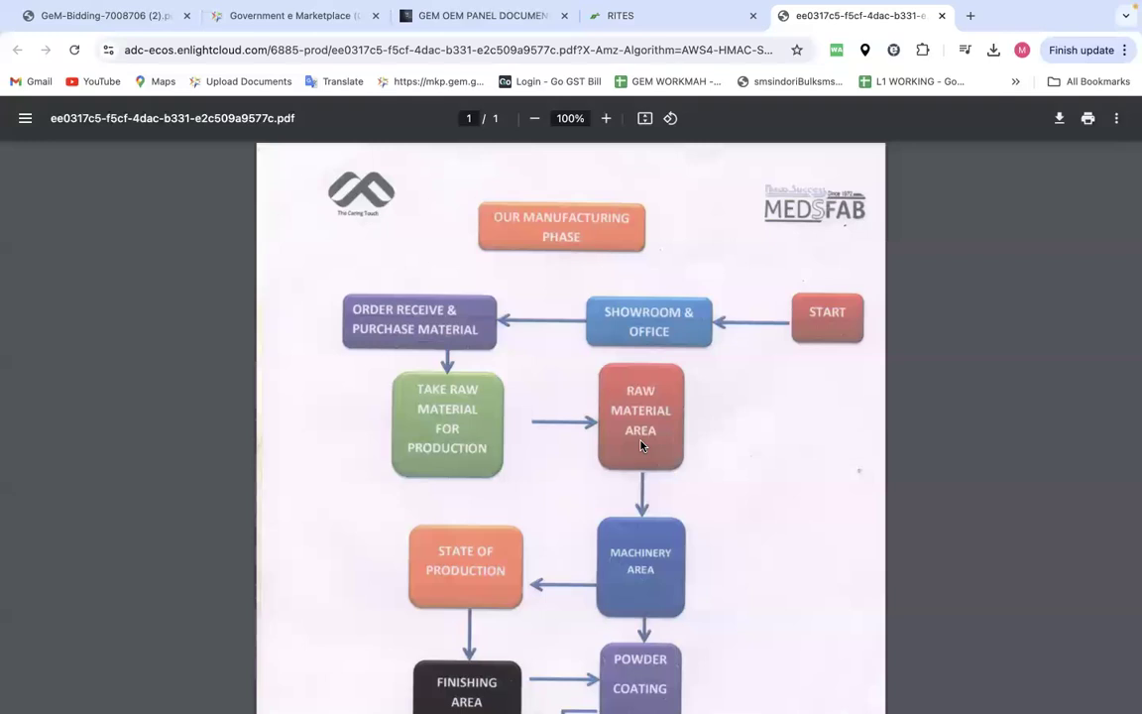
scroll(640, 446, "down", 1)
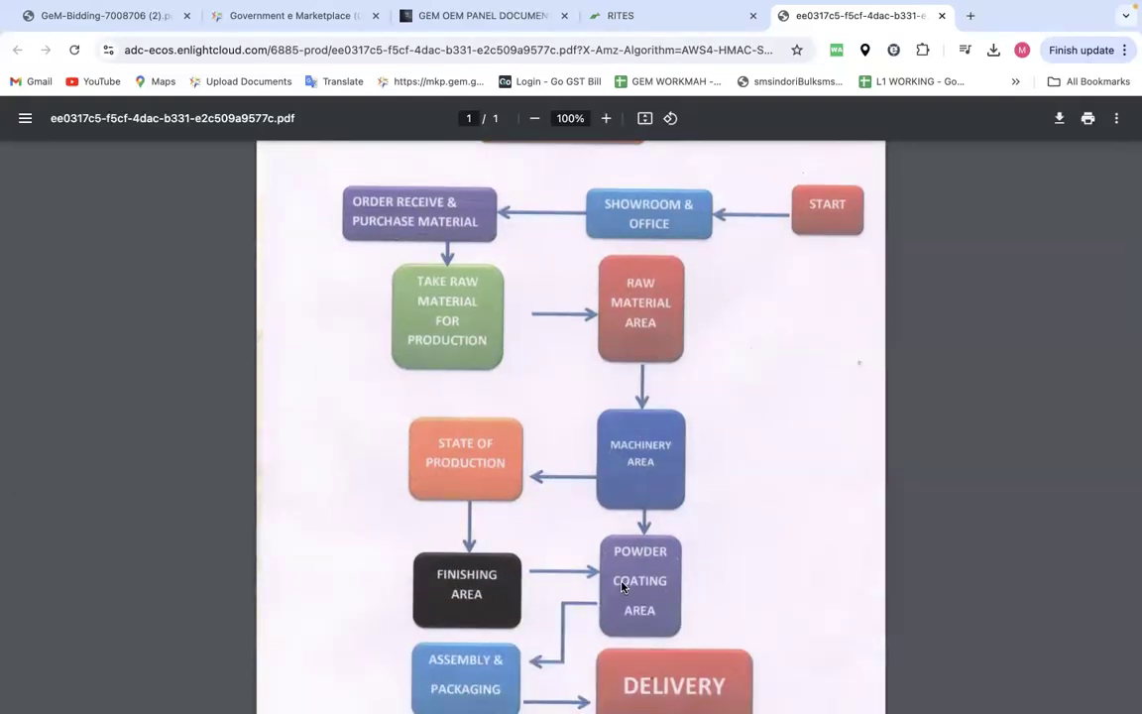
scroll(624, 607, "down", 1)
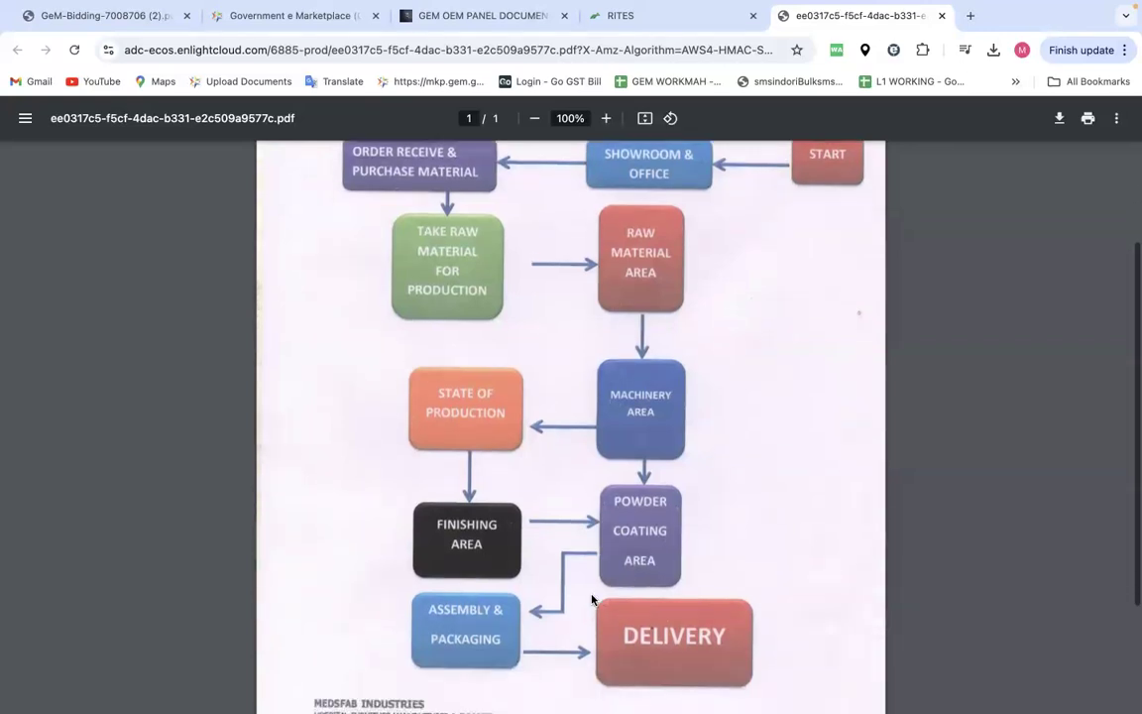
scroll(463, 640, "down", 1)
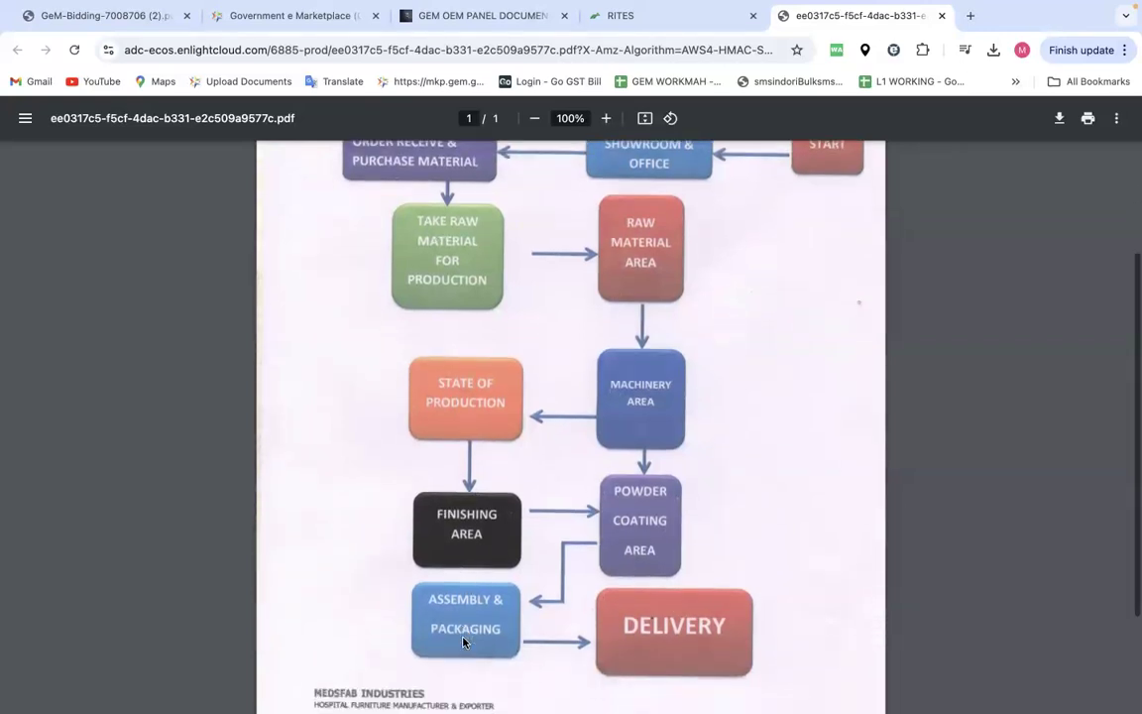
scroll(738, 557, "down", 2)
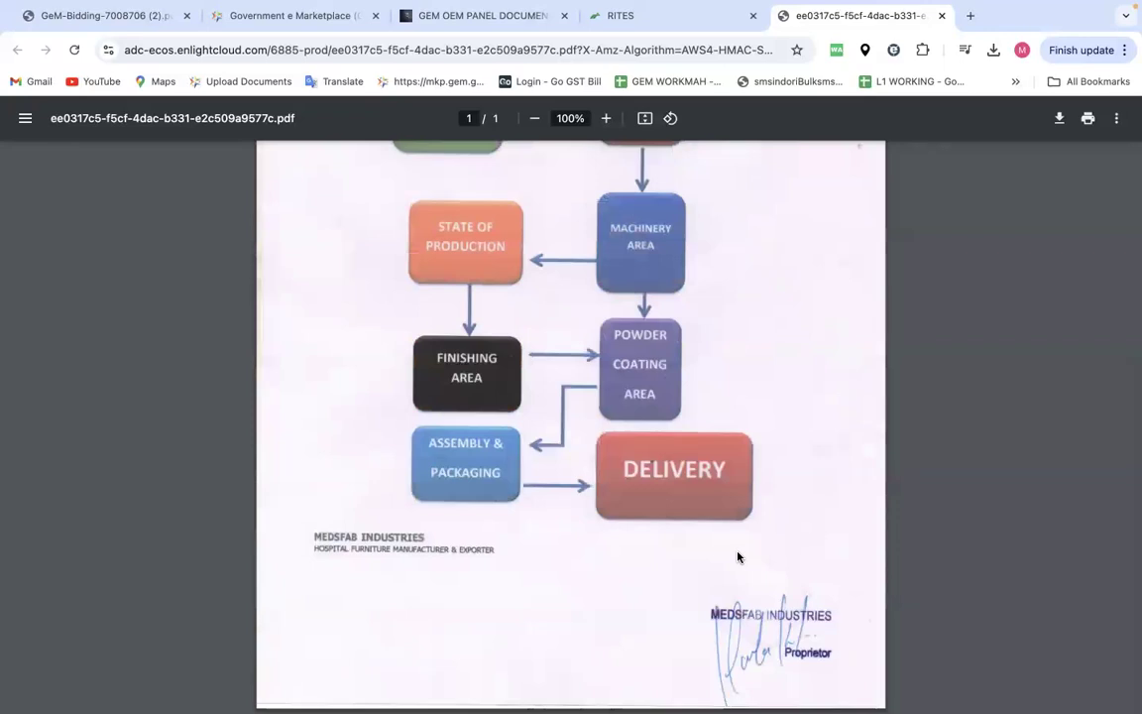
scroll(737, 556, "up", 5)
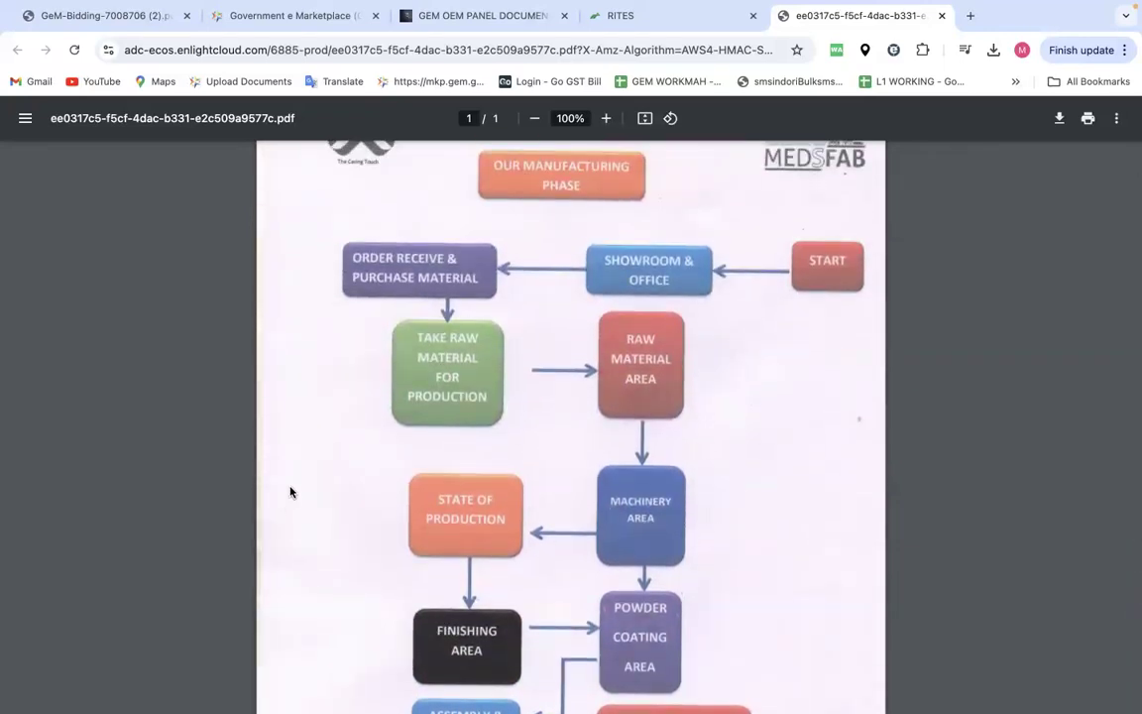
scroll(416, 279, "up", 1)
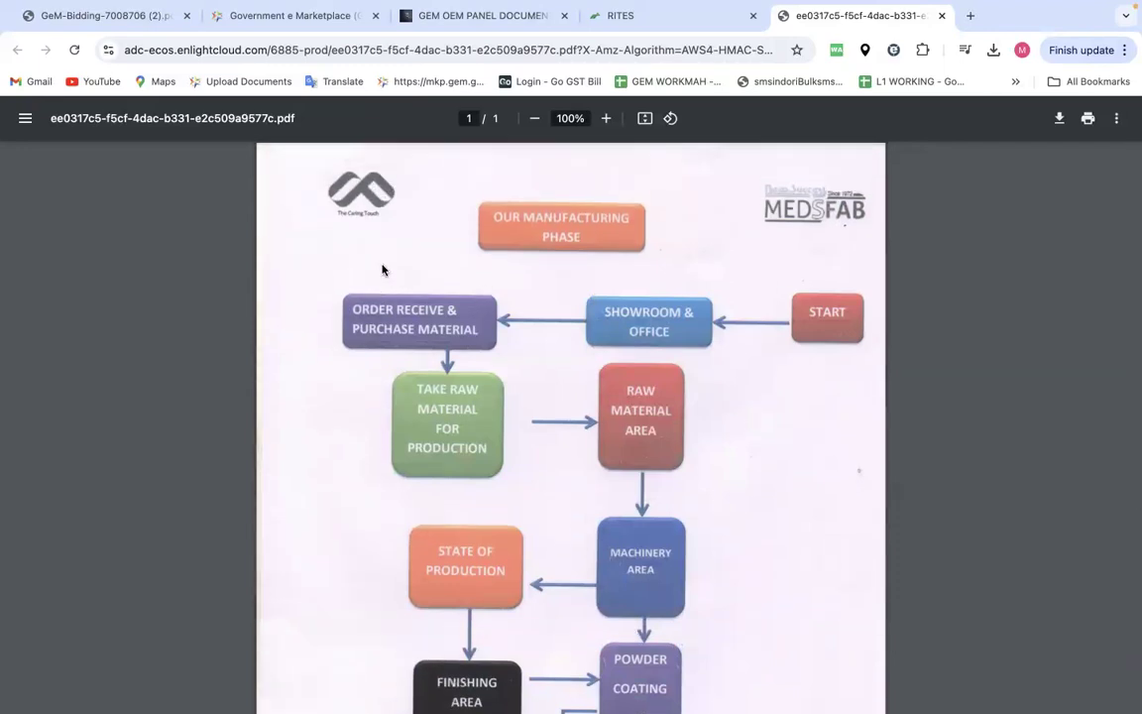
left_click(941, 16)
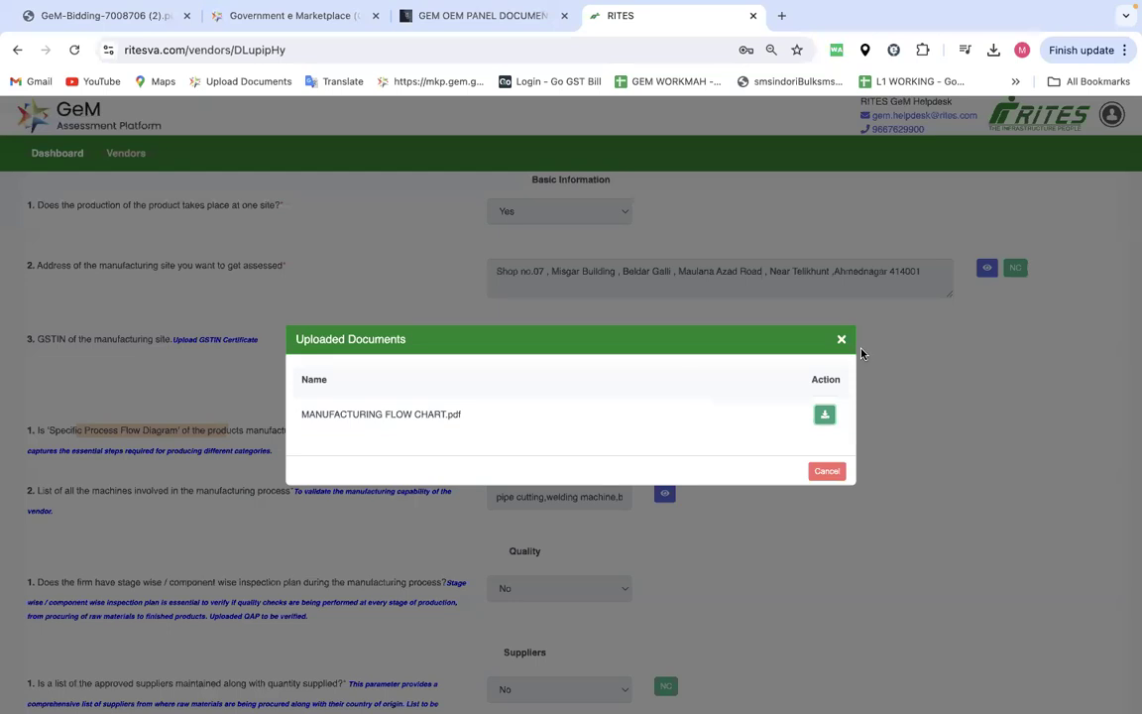
left_click(841, 339)
Step: Open MACHINERY LIST.pdf uploaded for the machines question and read the machine names and quantities per area on its first page
scroll(553, 522, "down", 1)
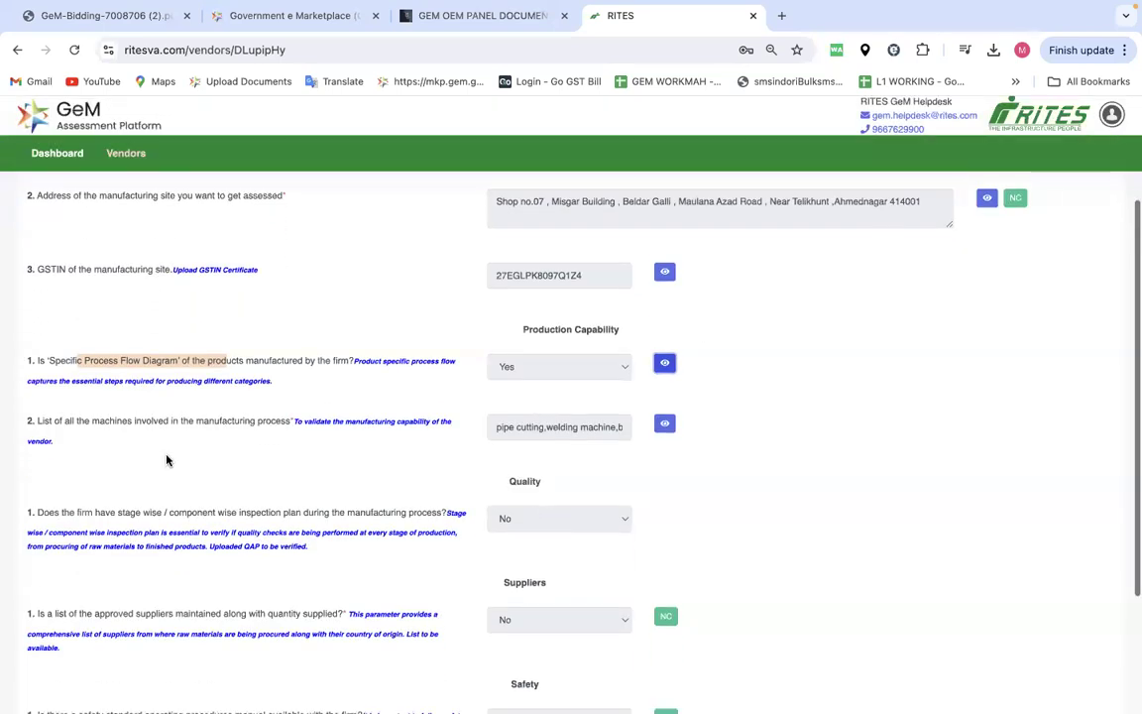
left_click_drag(92, 420, 227, 424)
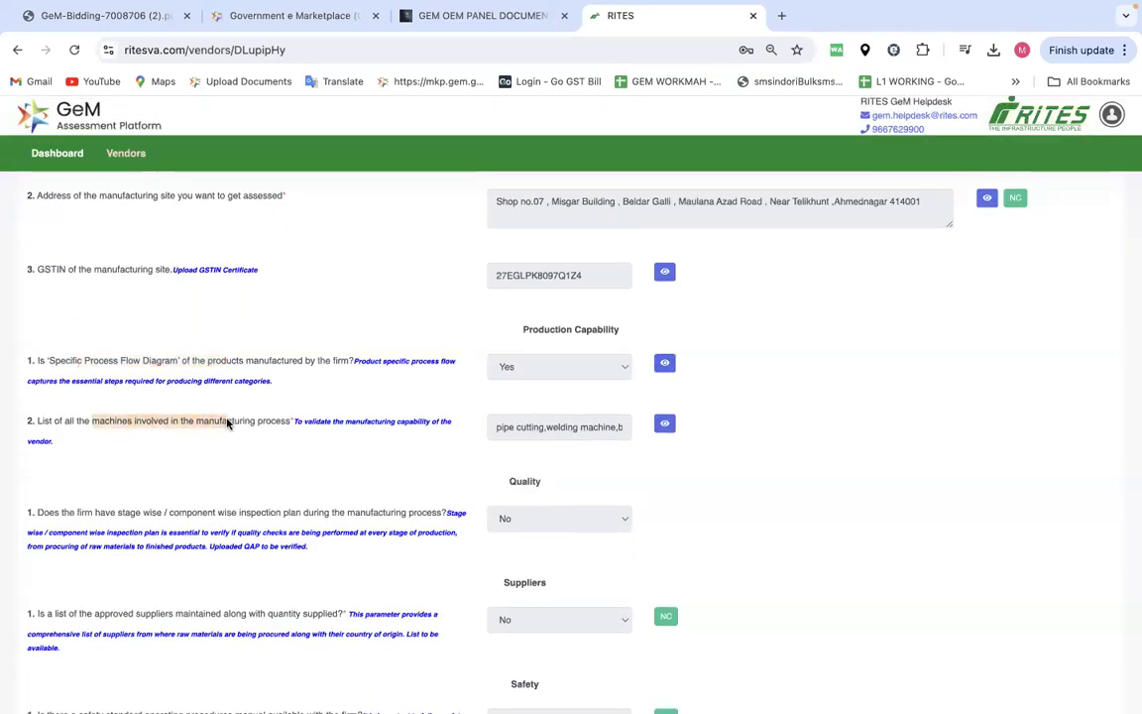
left_click(666, 426)
left_click(825, 417)
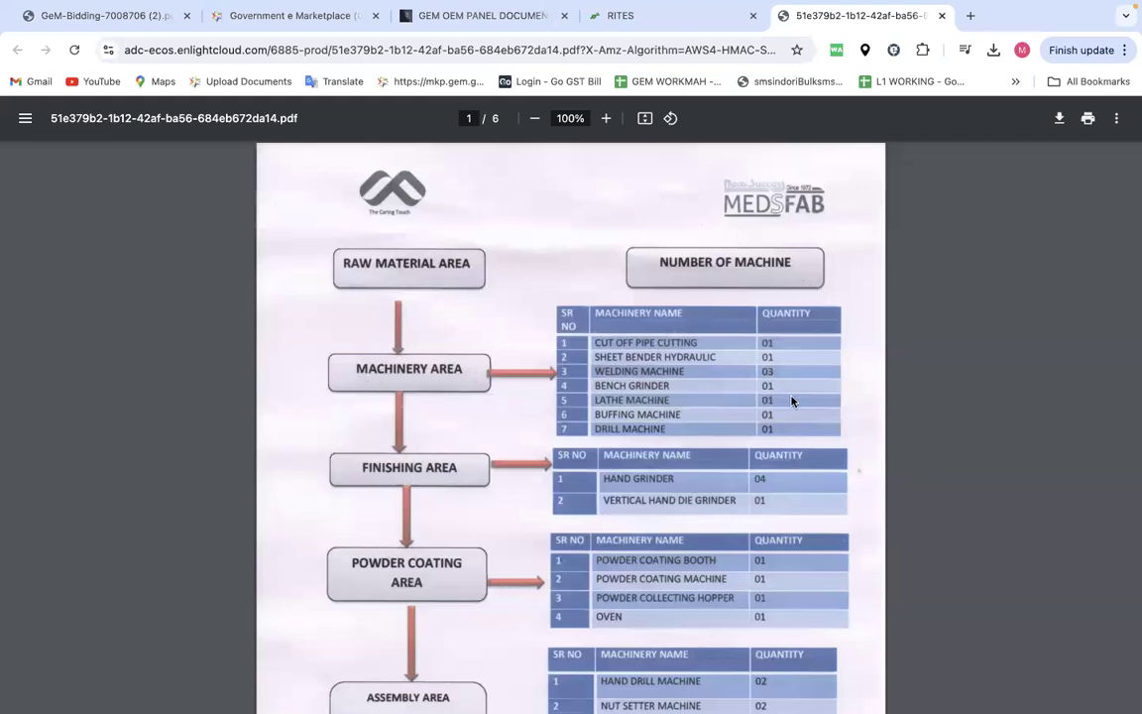
scroll(795, 400, "down", 2)
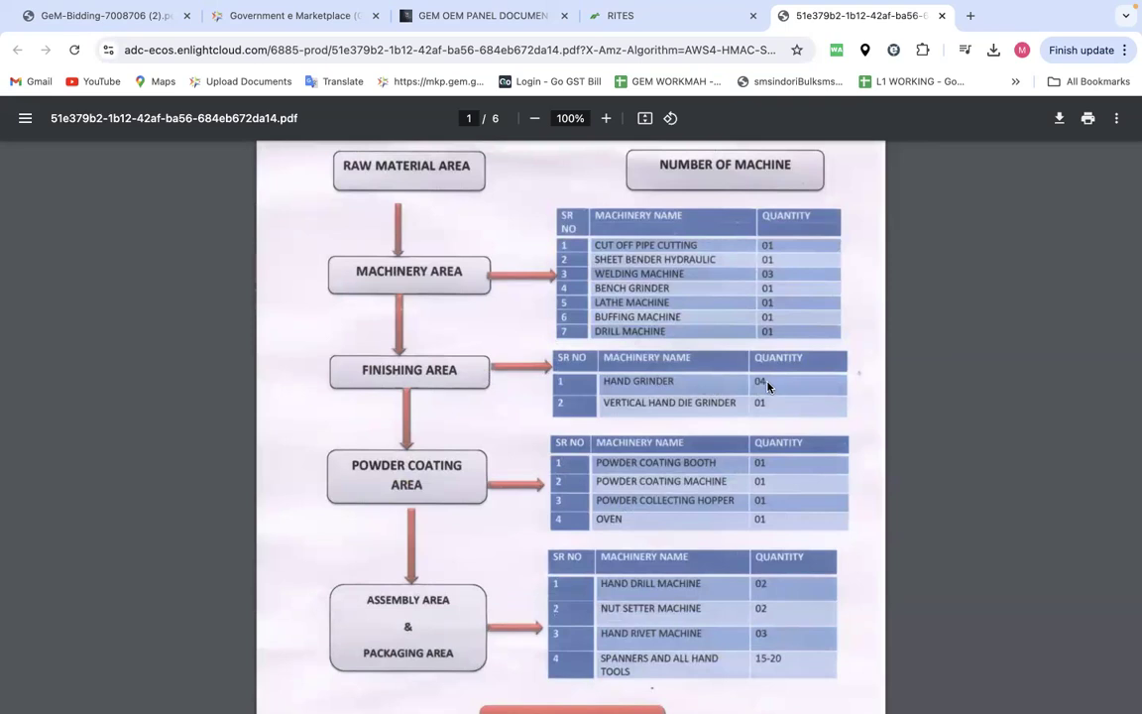
scroll(532, 482, "down", 6)
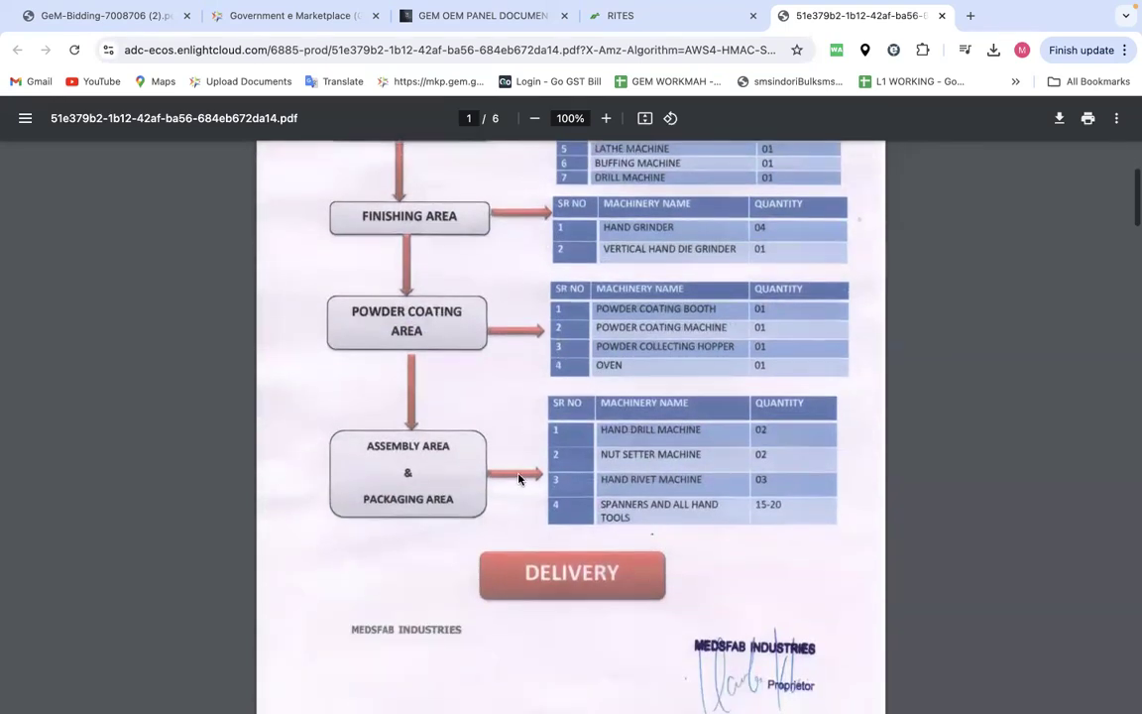
Step: Look through the raw material and machine photos up to the powder coating area, and close the machinery list and its documents list
scroll(586, 466, "down", 2)
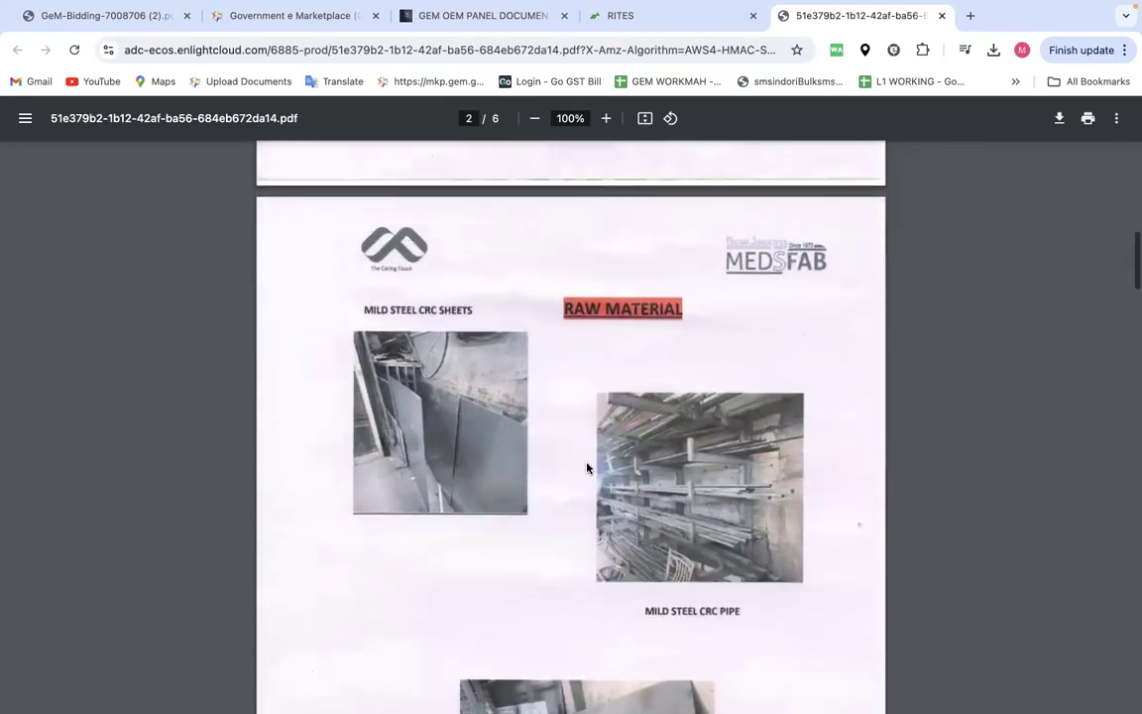
scroll(621, 477, "down", 3)
scroll(621, 477, "down", 13)
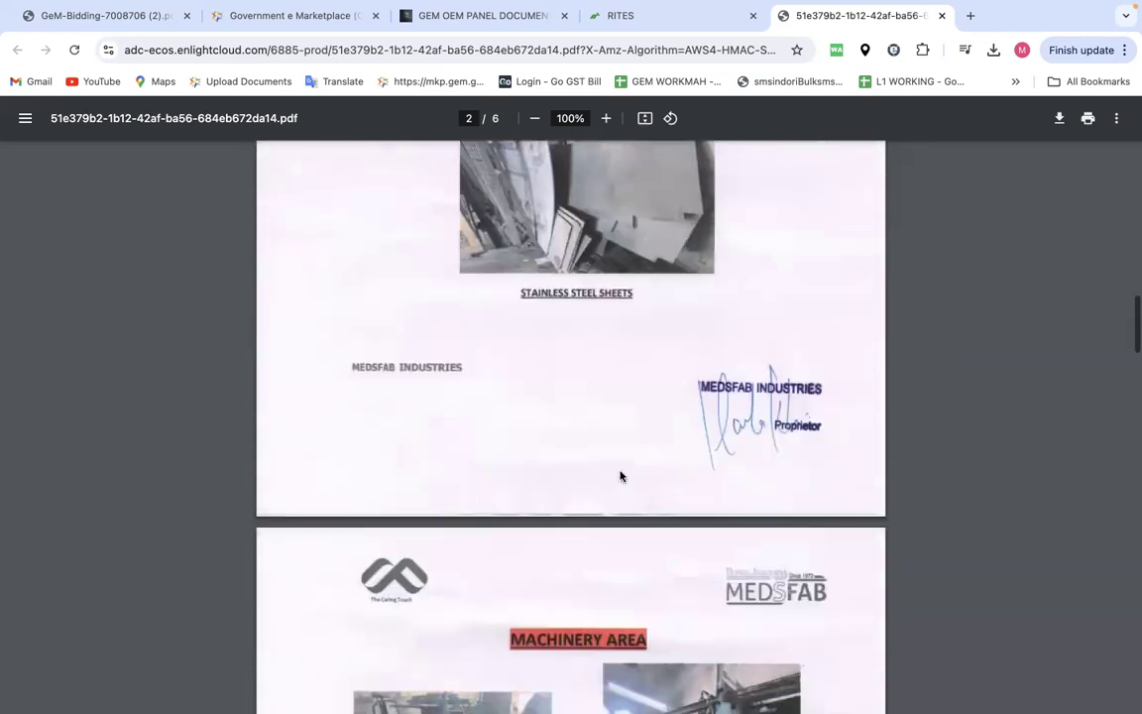
scroll(621, 477, "down", 10)
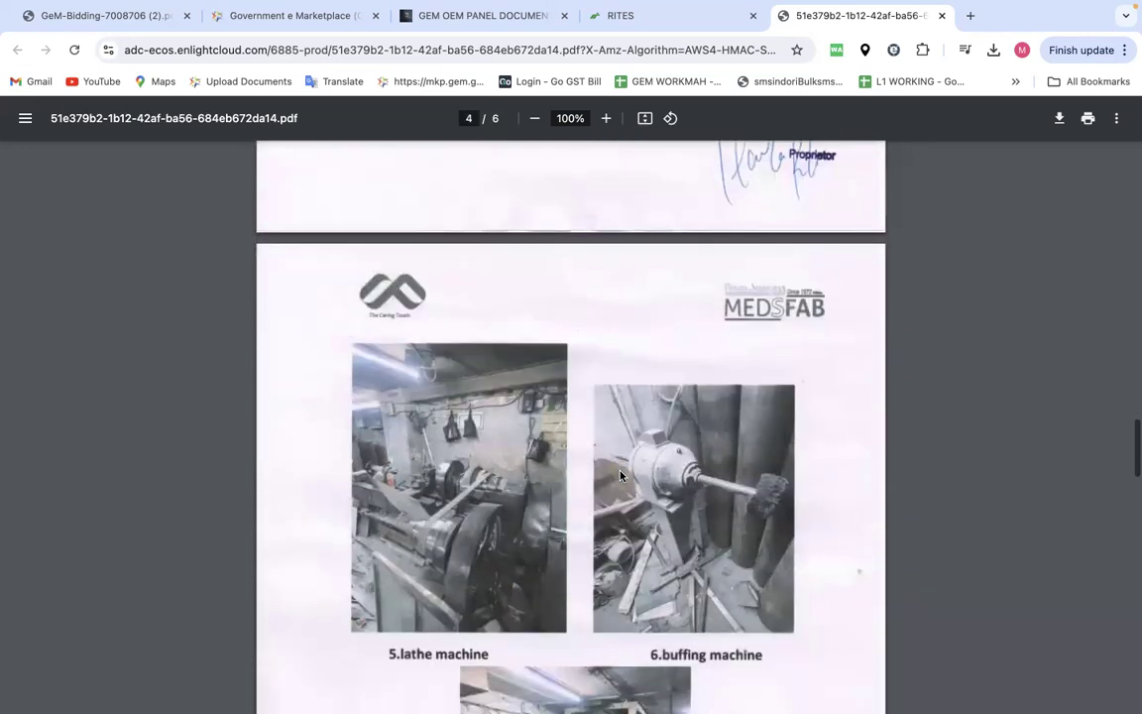
scroll(621, 477, "down", 12)
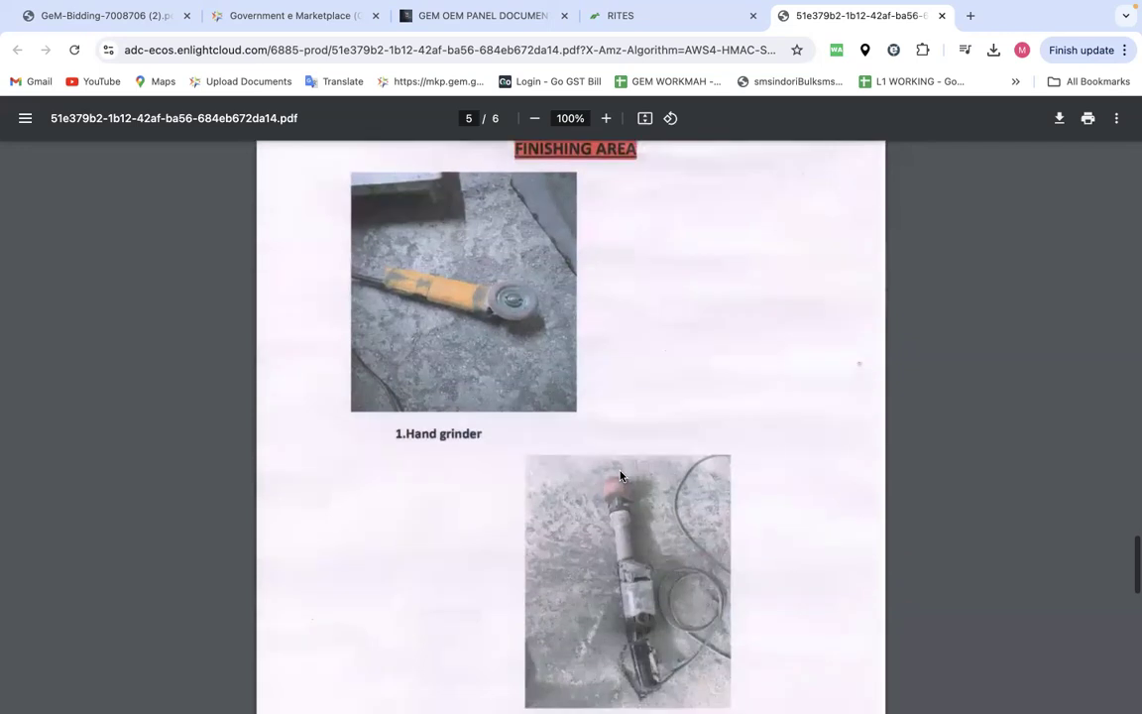
scroll(621, 477, "down", 2)
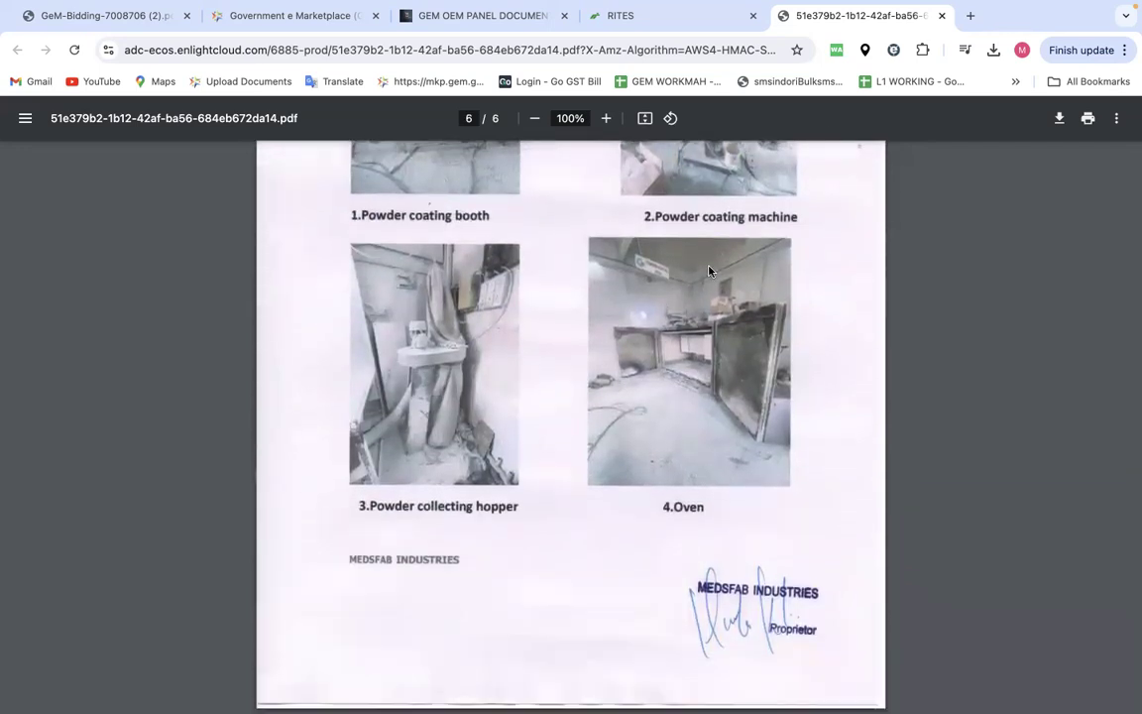
scroll(678, 222, "up", 5)
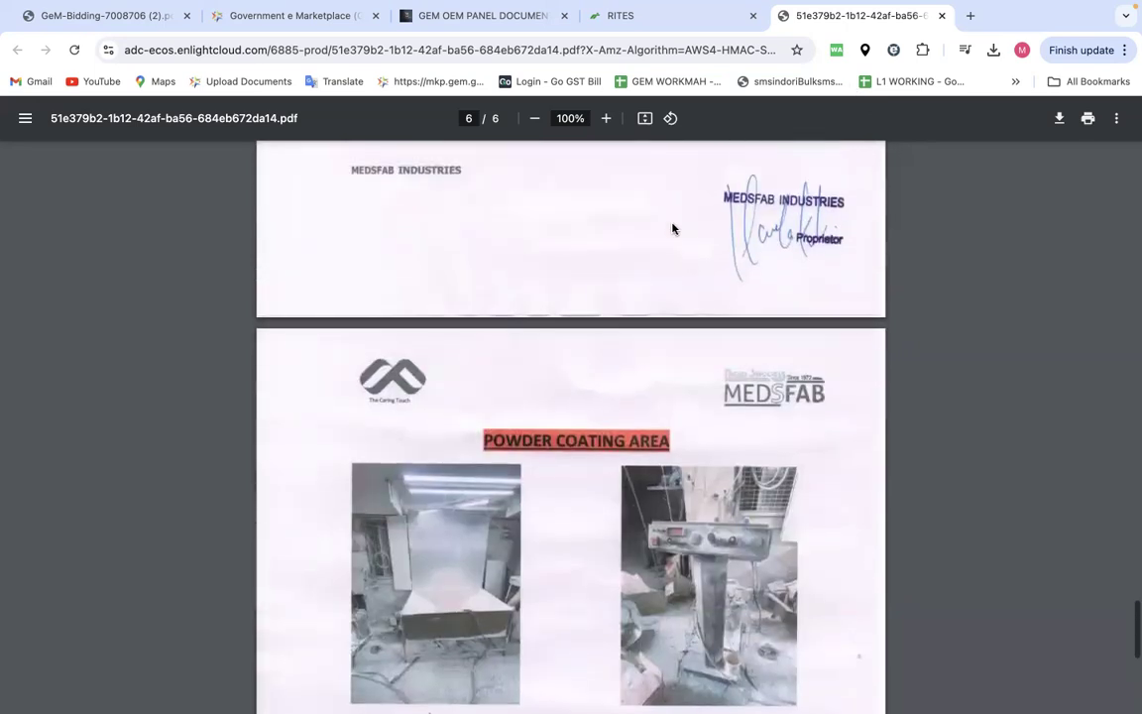
scroll(597, 448, "down", 5)
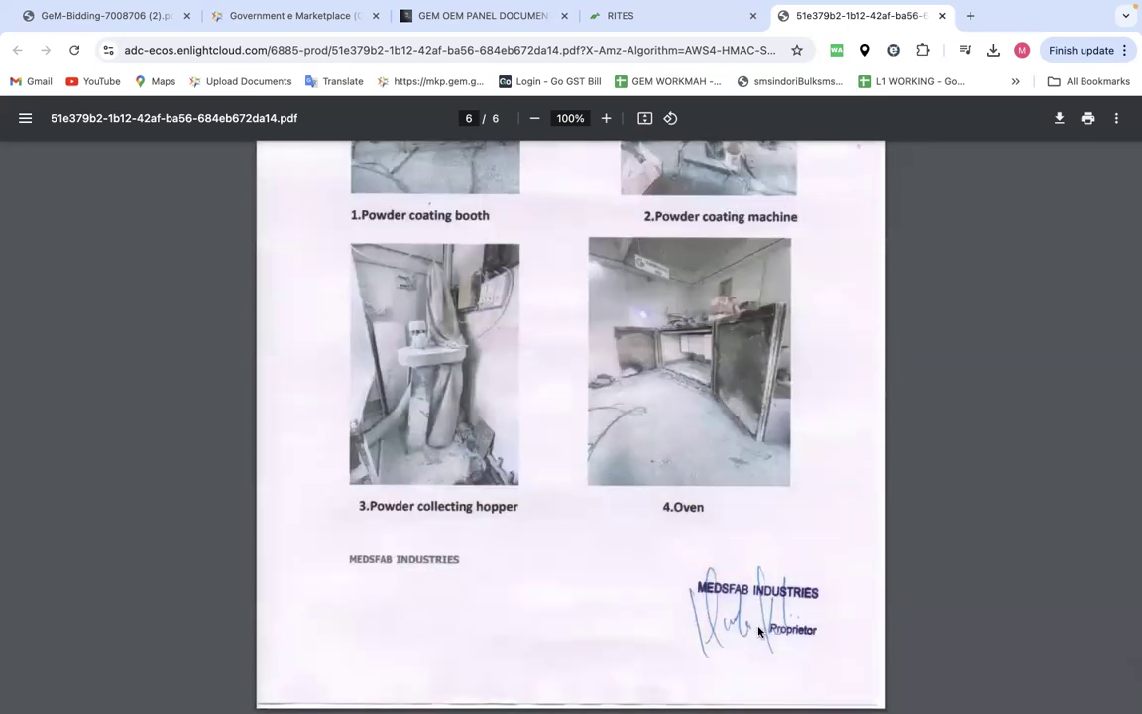
left_click(942, 15)
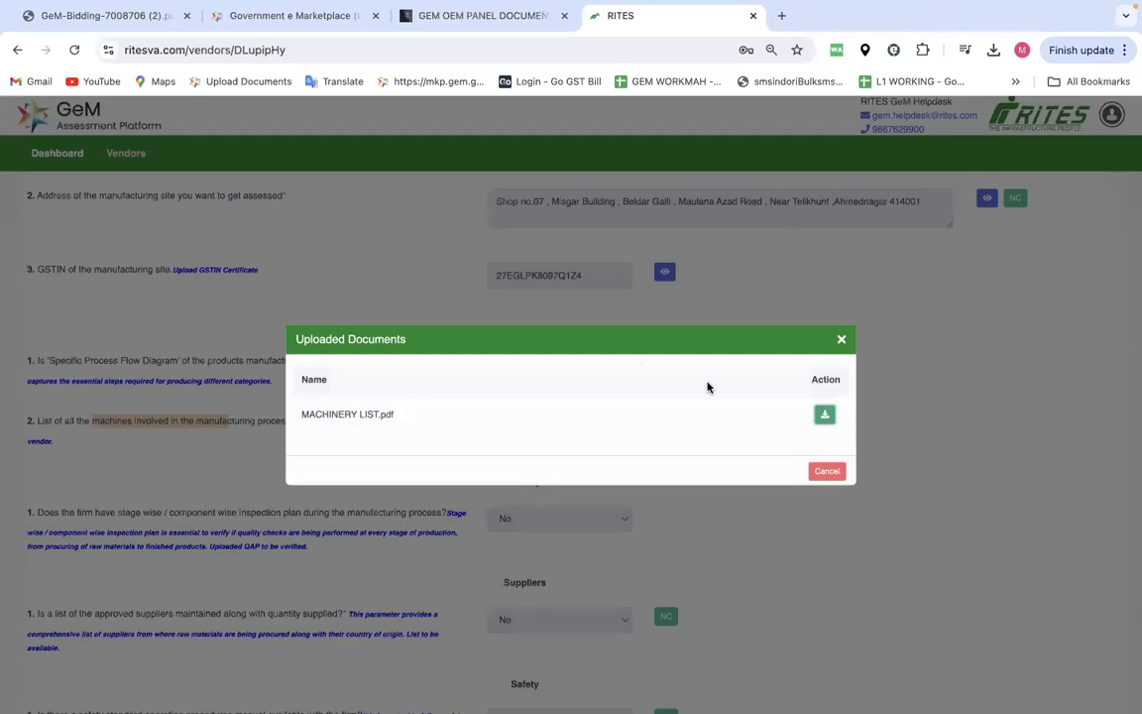
left_click(841, 339)
Step: Review the Quality, Suppliers and Safety questions in the rest of Part B - Details of the Firm
scroll(674, 461, "down", 1)
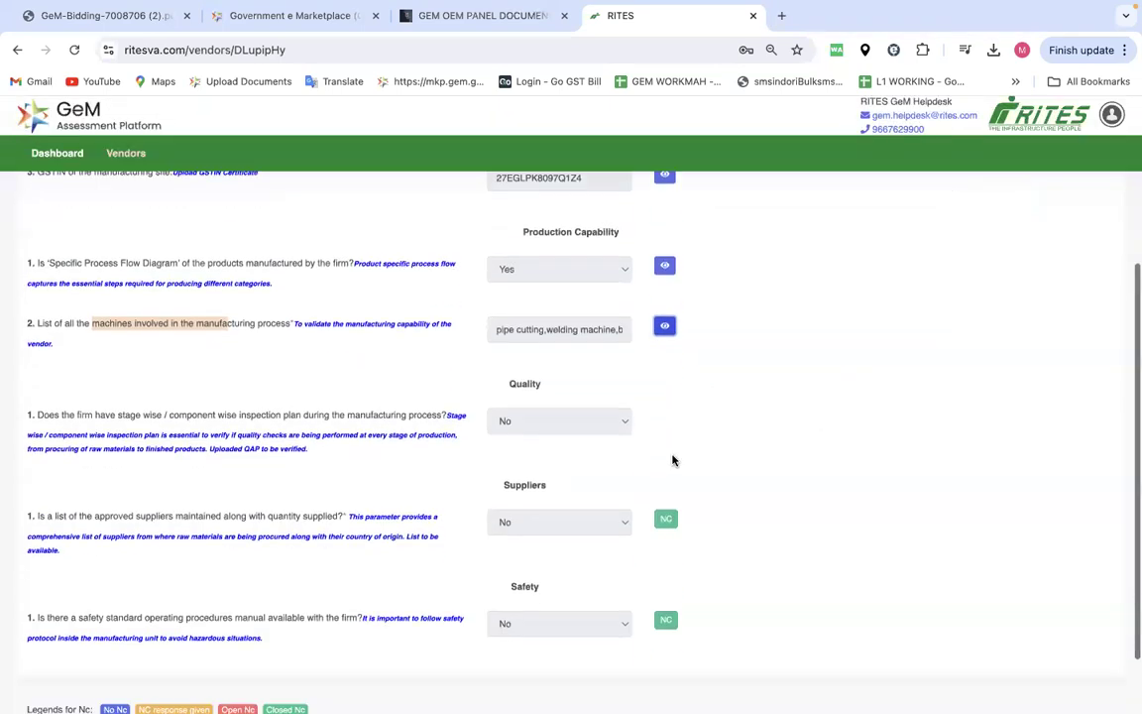
scroll(552, 540, "down", 1)
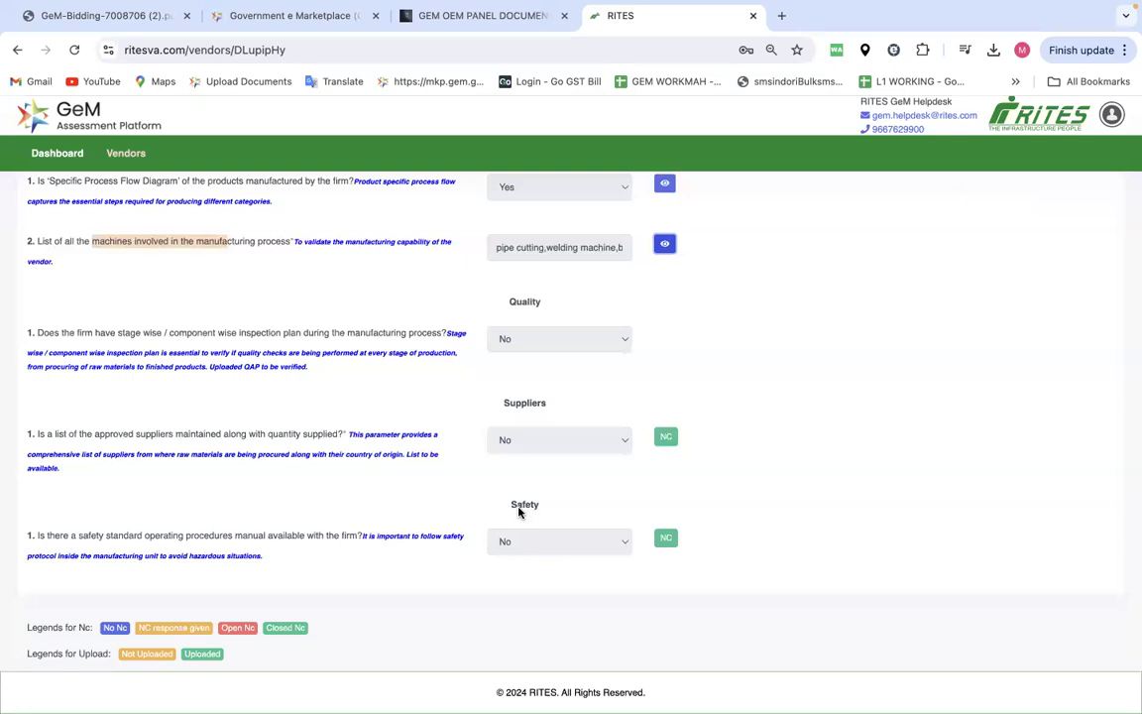
scroll(518, 510, "up", 3)
scroll(517, 512, "up", 2)
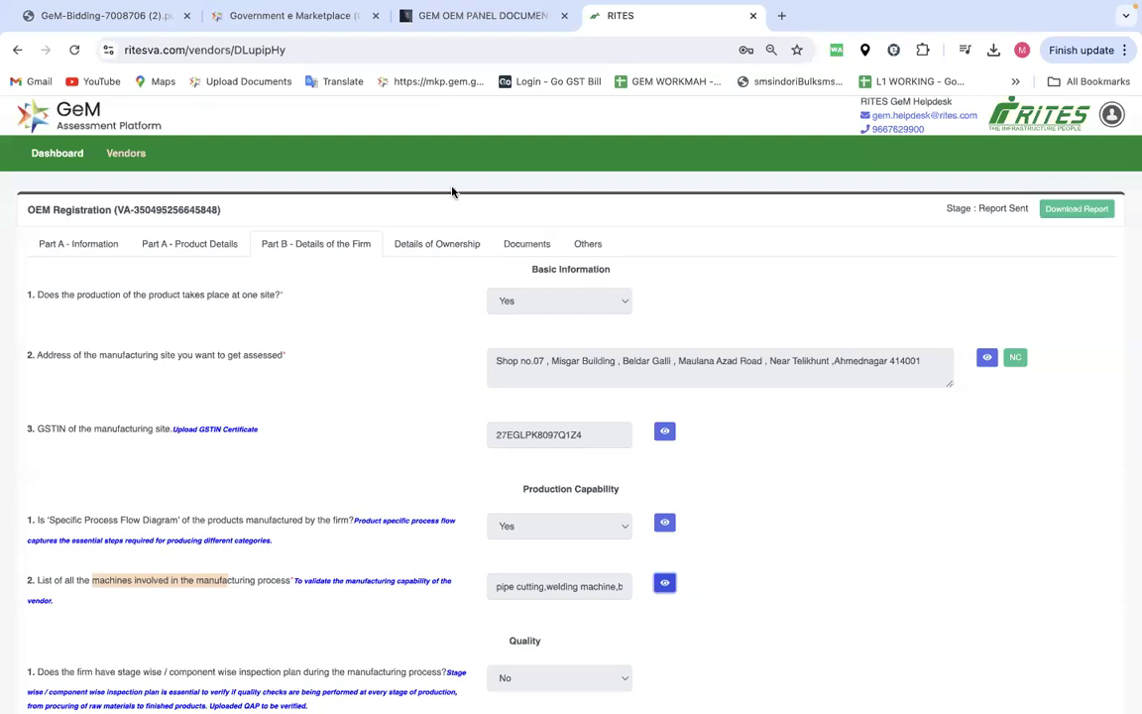
Step: Open Details of Ownership and read the Firm Category template notes and the Beneficiary Declaration requirement
left_click(446, 248)
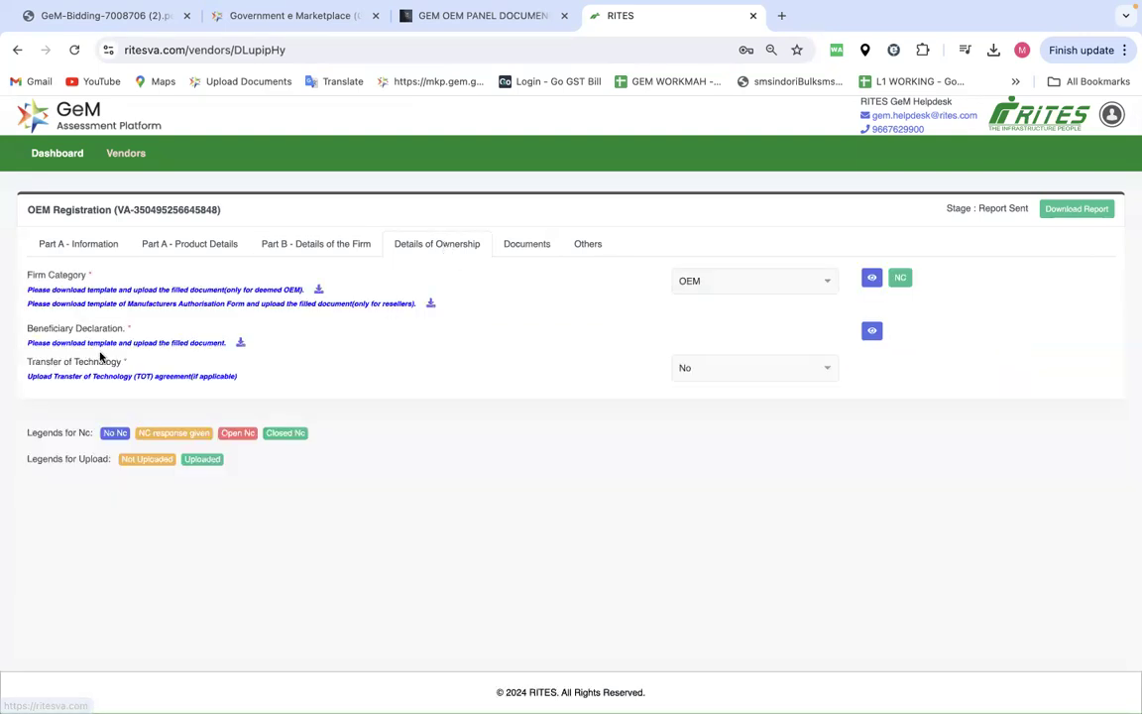
left_click_drag(24, 297, 307, 299)
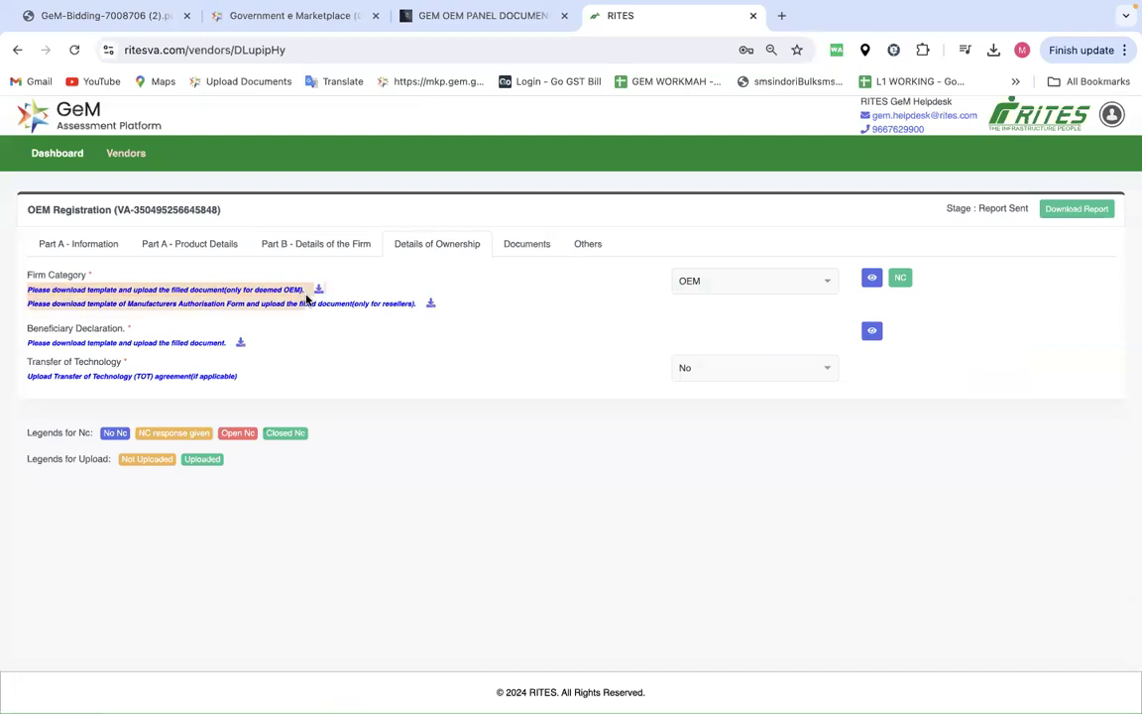
left_click_drag(385, 315, 445, 328)
left_click(341, 355)
left_click_drag(128, 332, 30, 332)
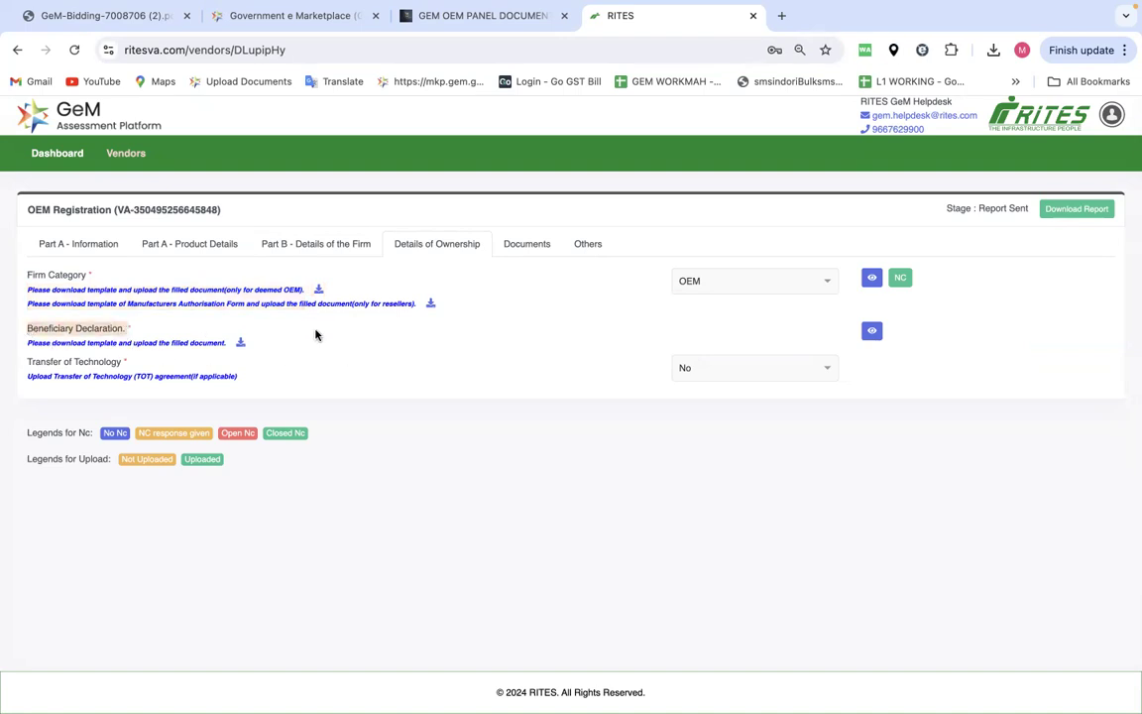
Step: Open DEEMED OEM (1).pdf uploaded for Firm Category, read its authorization letter, Annexure 1 and Annexure 2 undertaking, and close it with its documents list
left_click(871, 278)
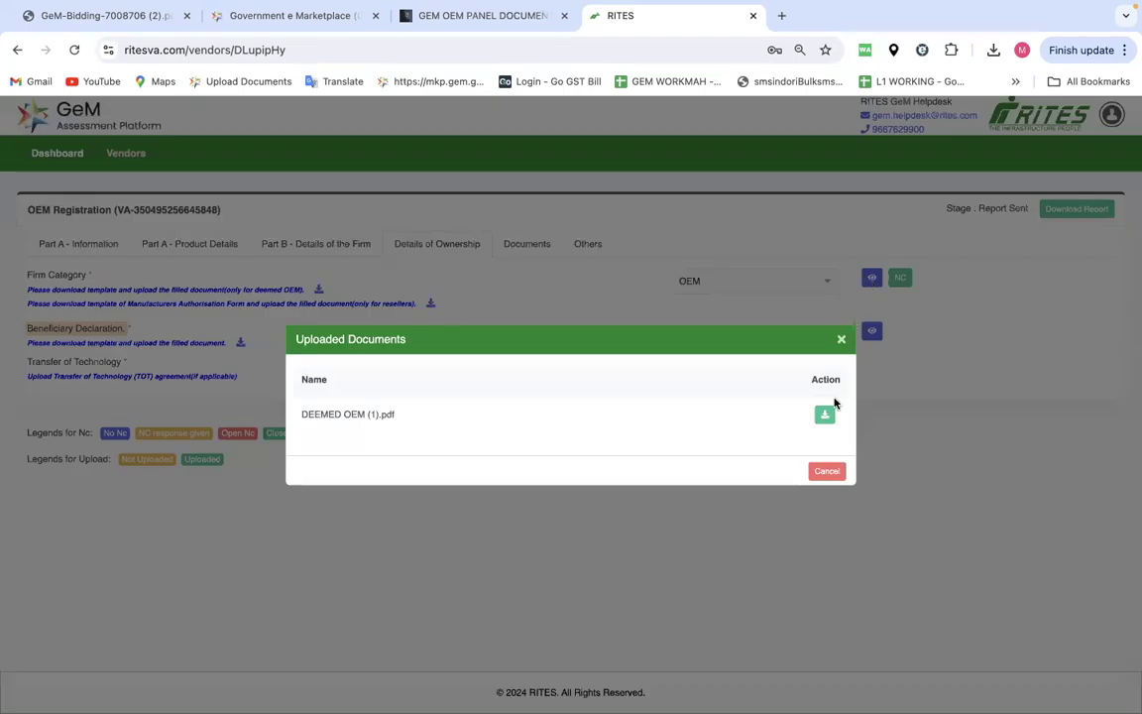
left_click(824, 414)
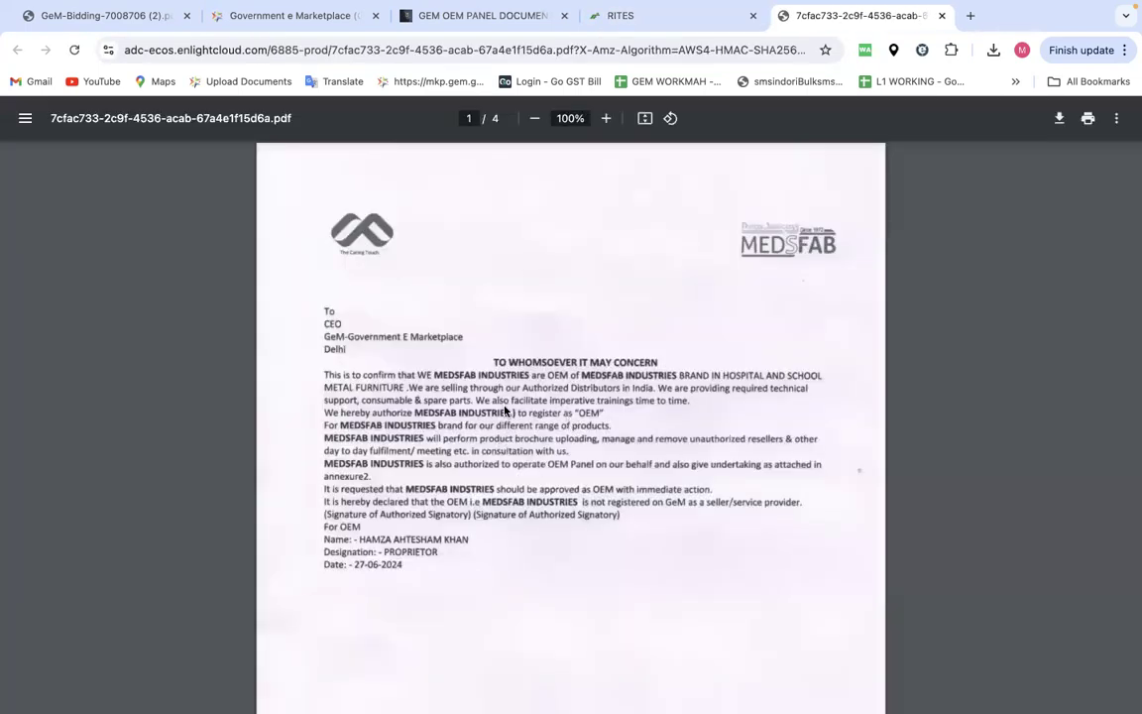
left_click(587, 24)
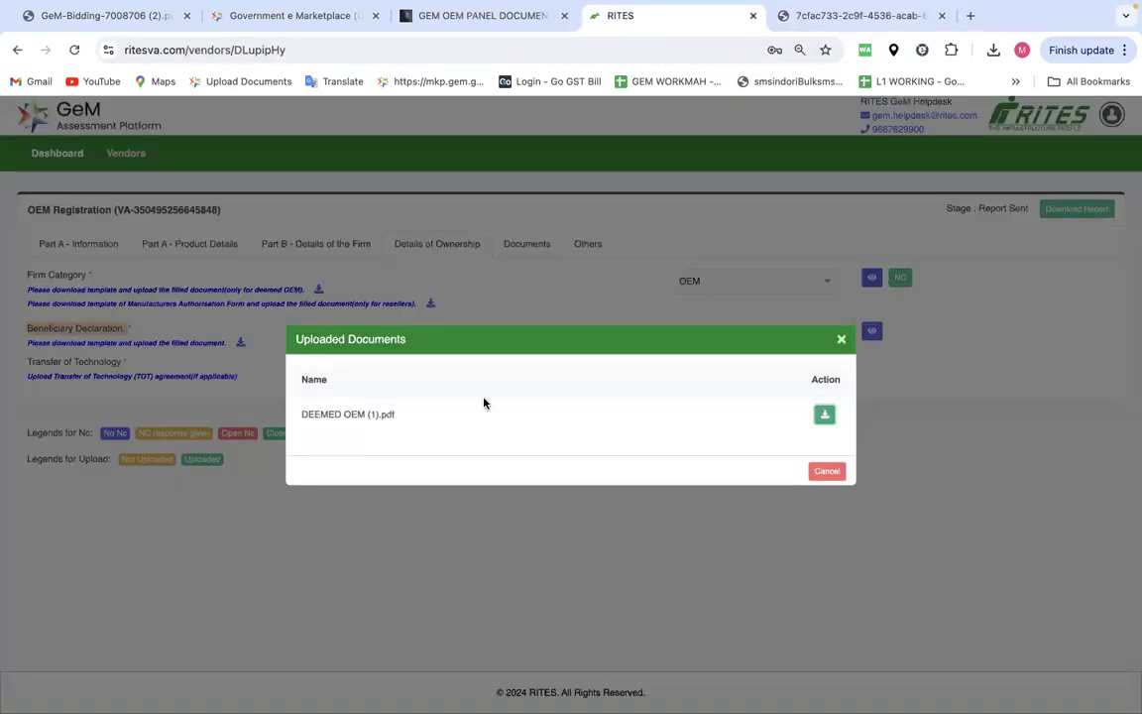
left_click(774, 16)
scroll(477, 476, "down", 1)
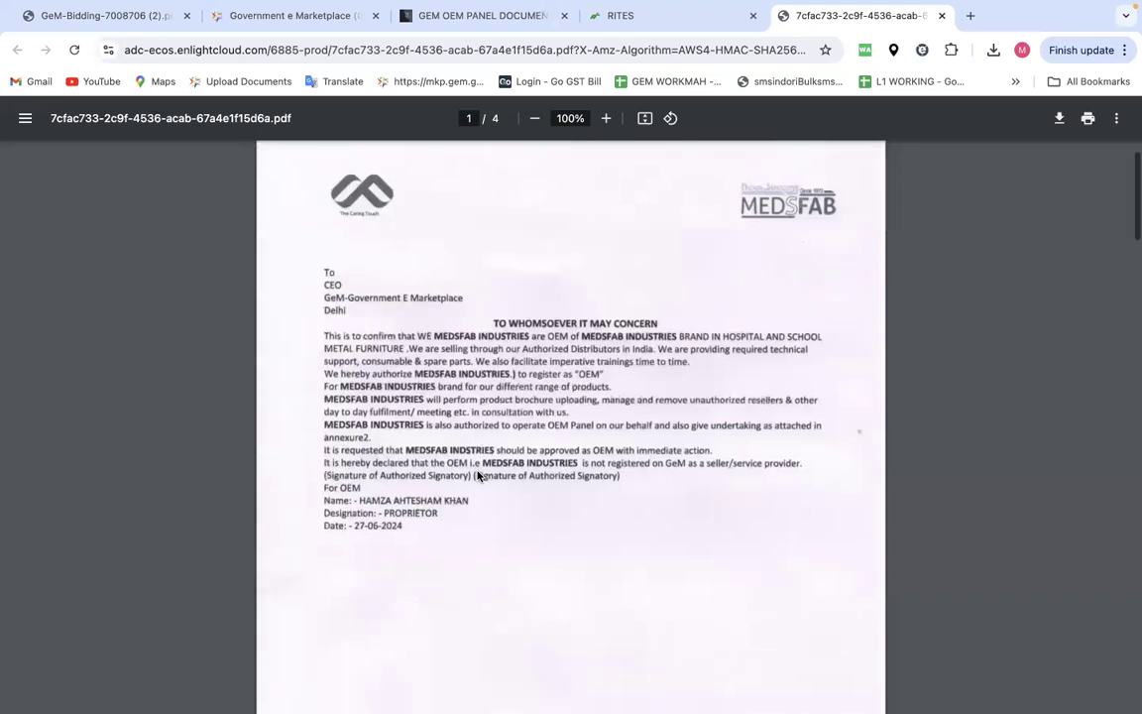
scroll(477, 476, "down", 8)
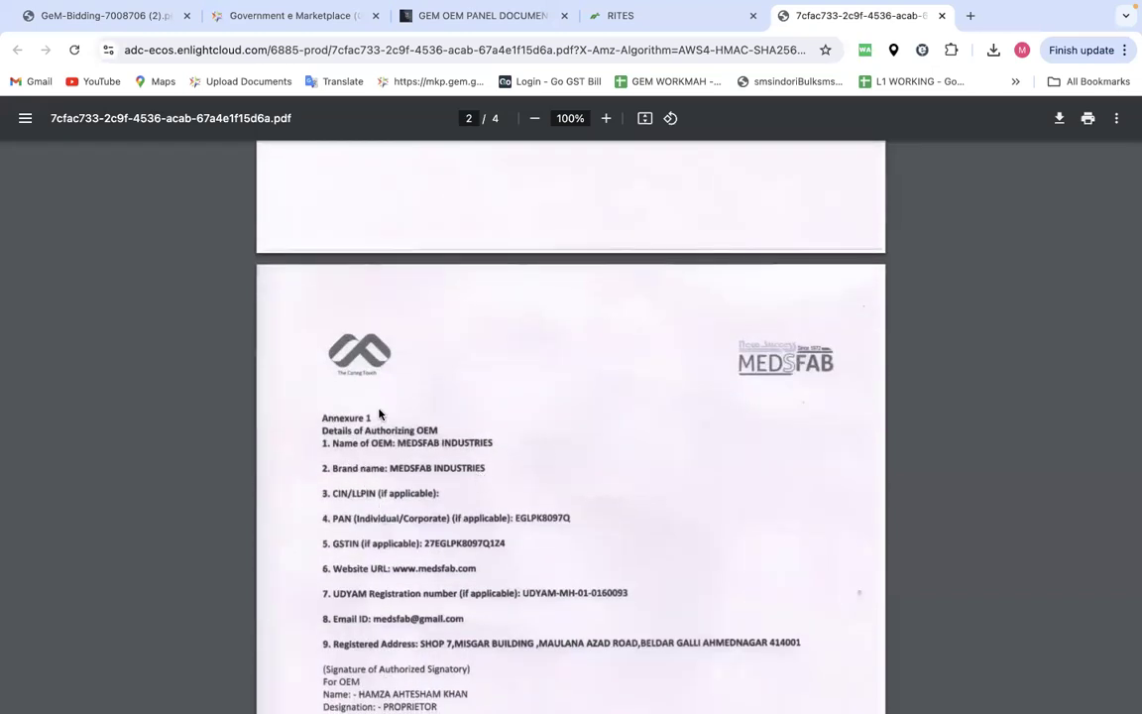
scroll(373, 482, "down", 3)
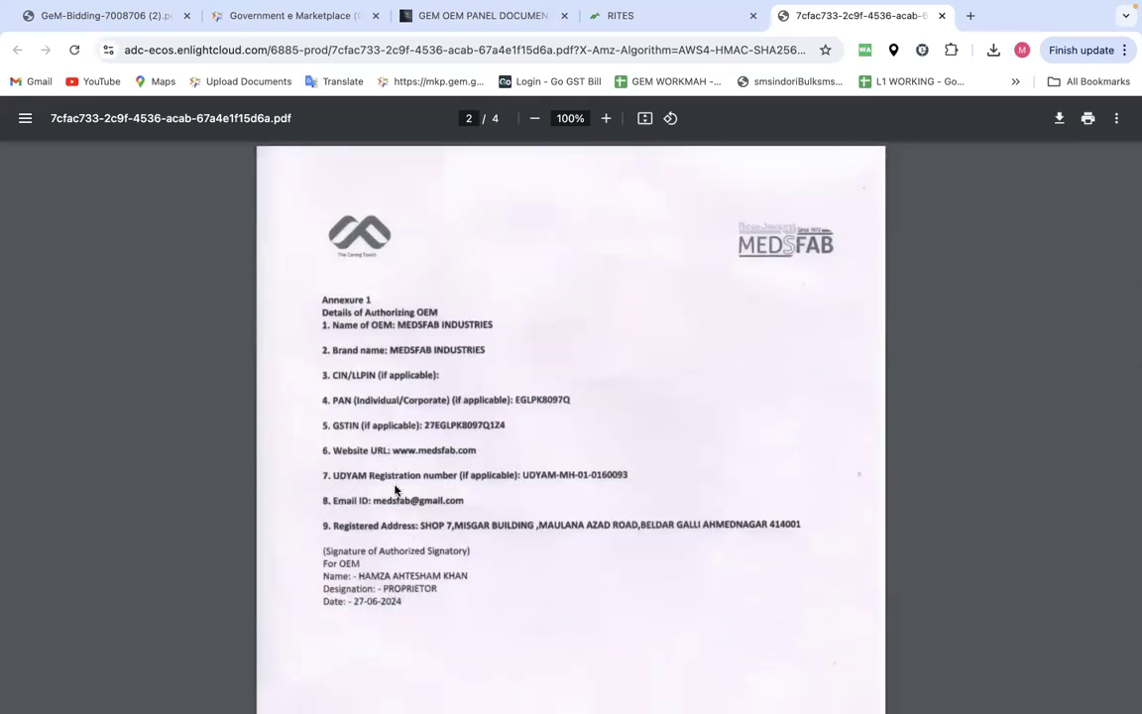
scroll(376, 498, "down", 10)
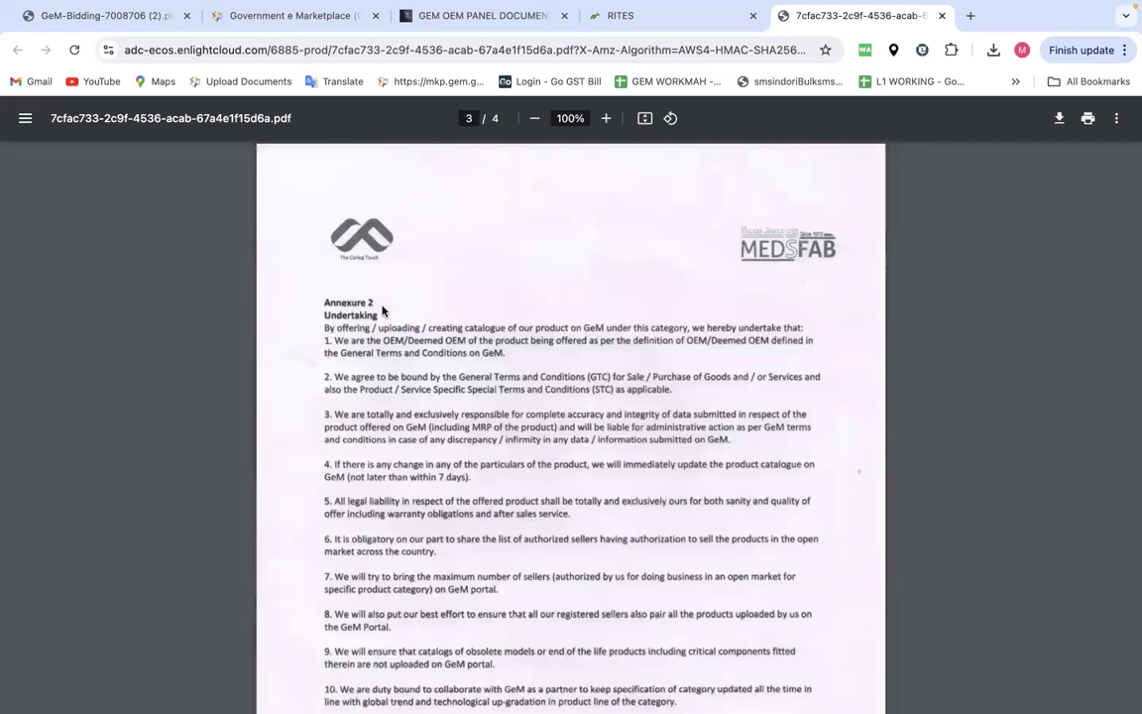
scroll(443, 429, "down", 15)
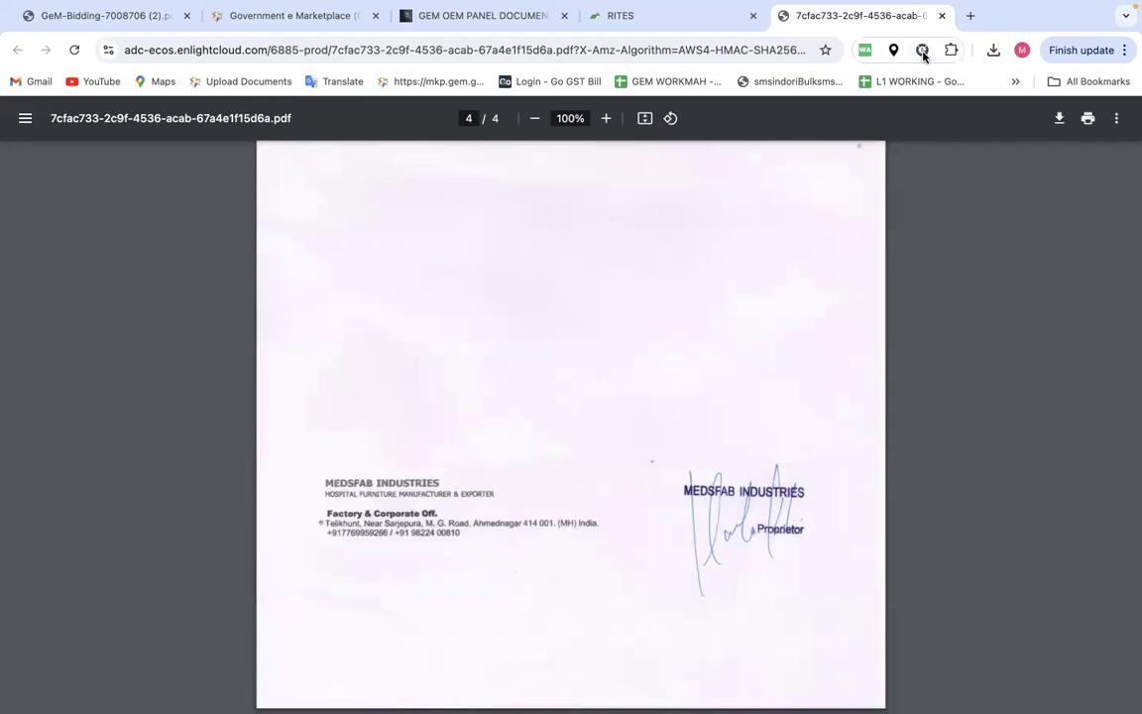
middle_click(849, 18)
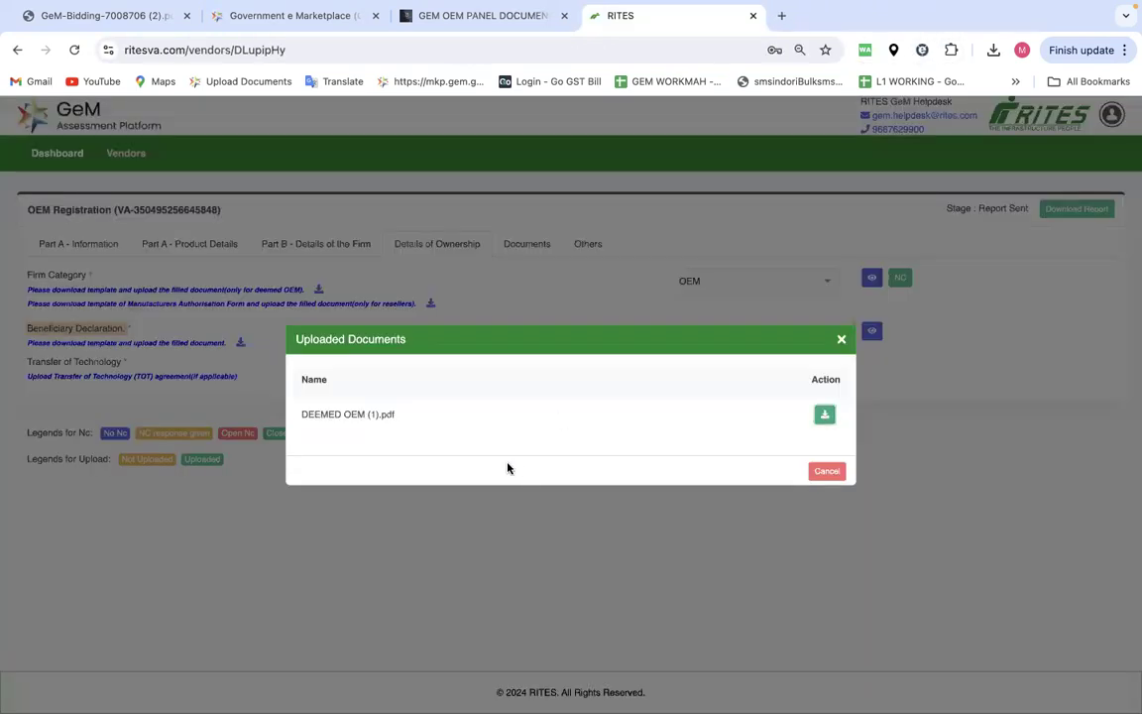
left_click(843, 341)
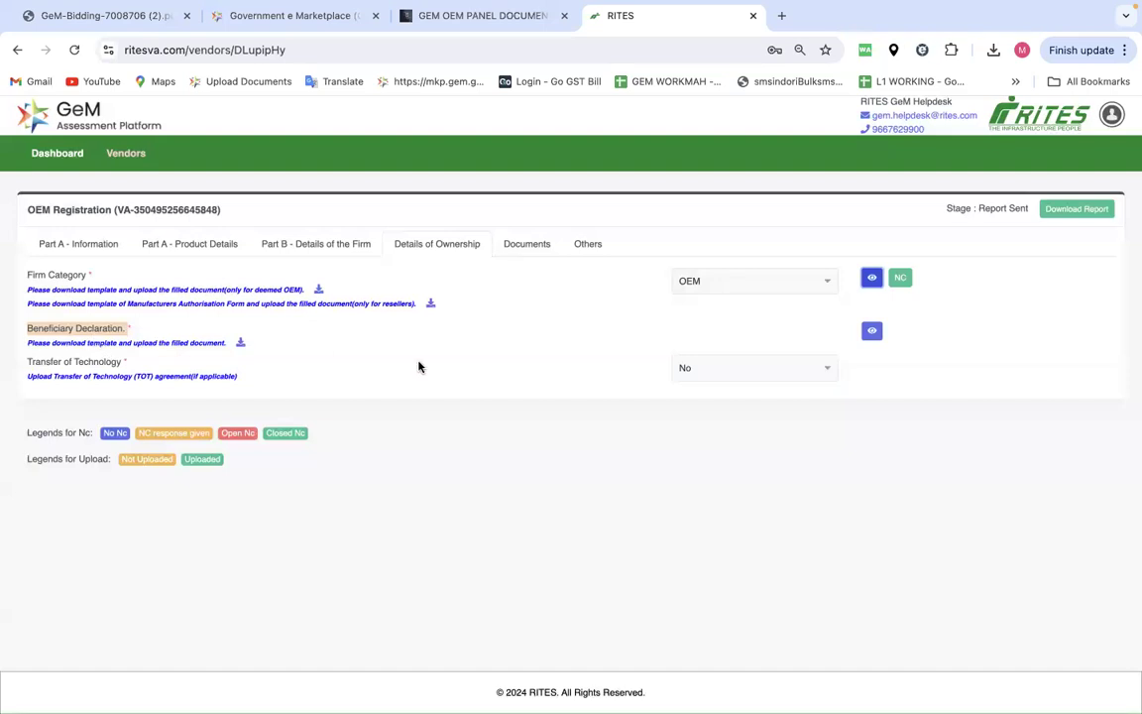
Step: Open STAMP PAPER.pdf uploaded for Beneficiary Declaration, read through the notarized undertaking to its last page, and close it with its documents list
left_click(871, 333)
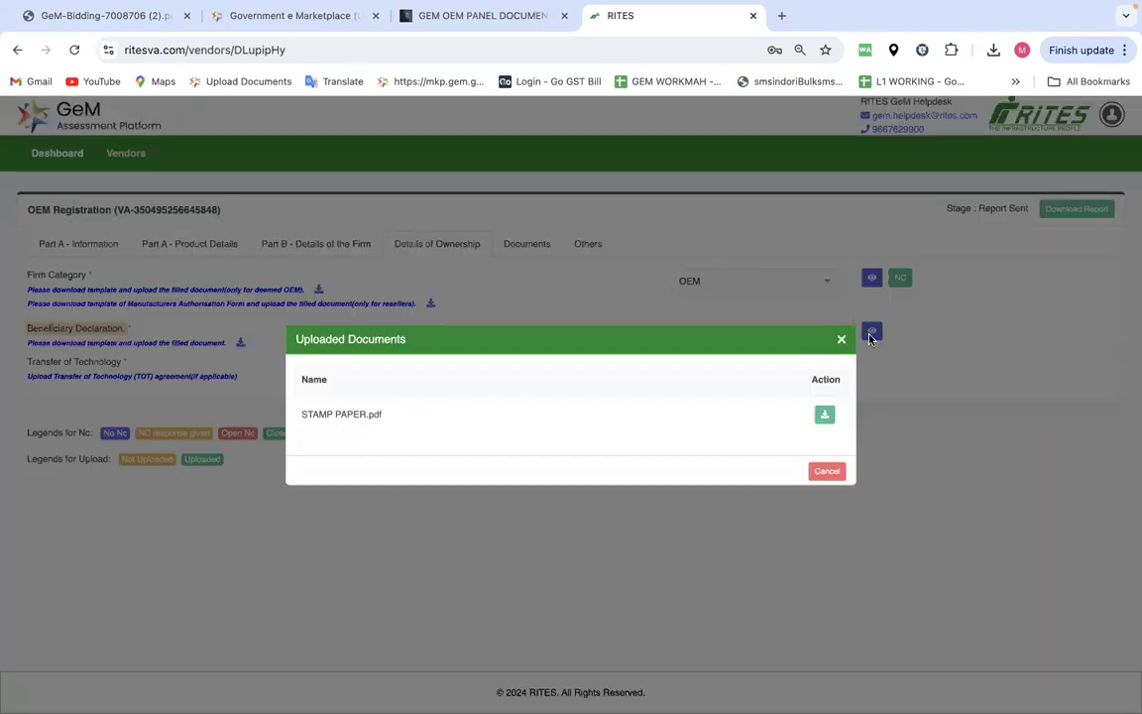
left_click(825, 414)
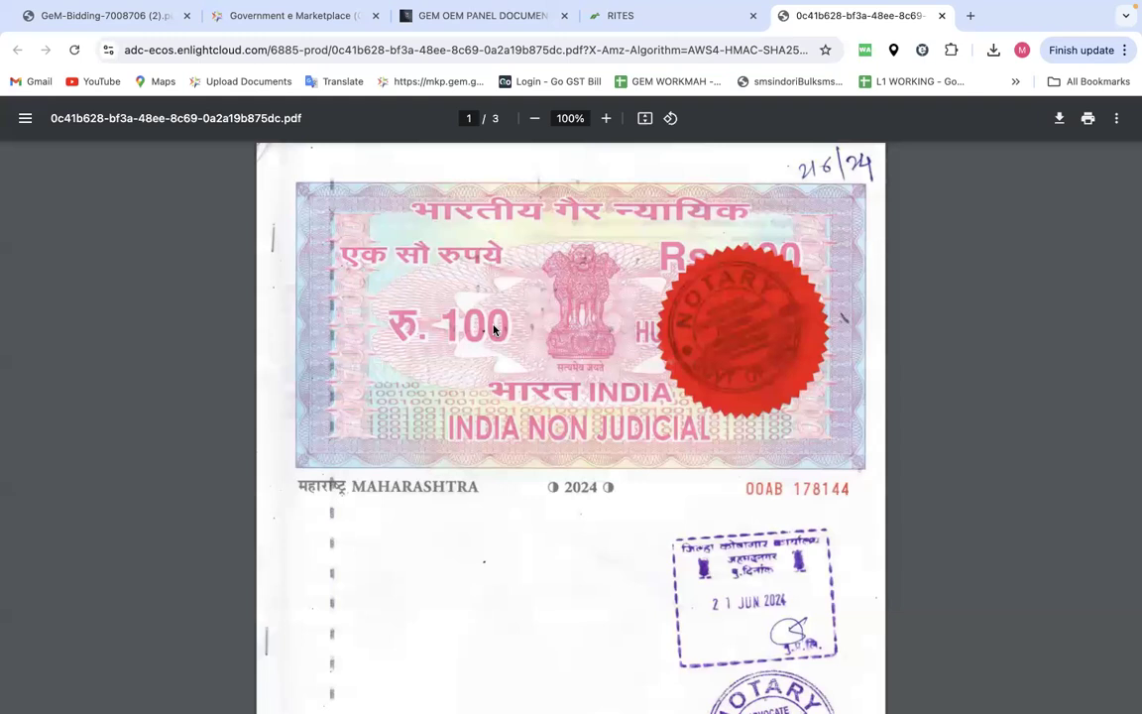
scroll(484, 394, "down", 5)
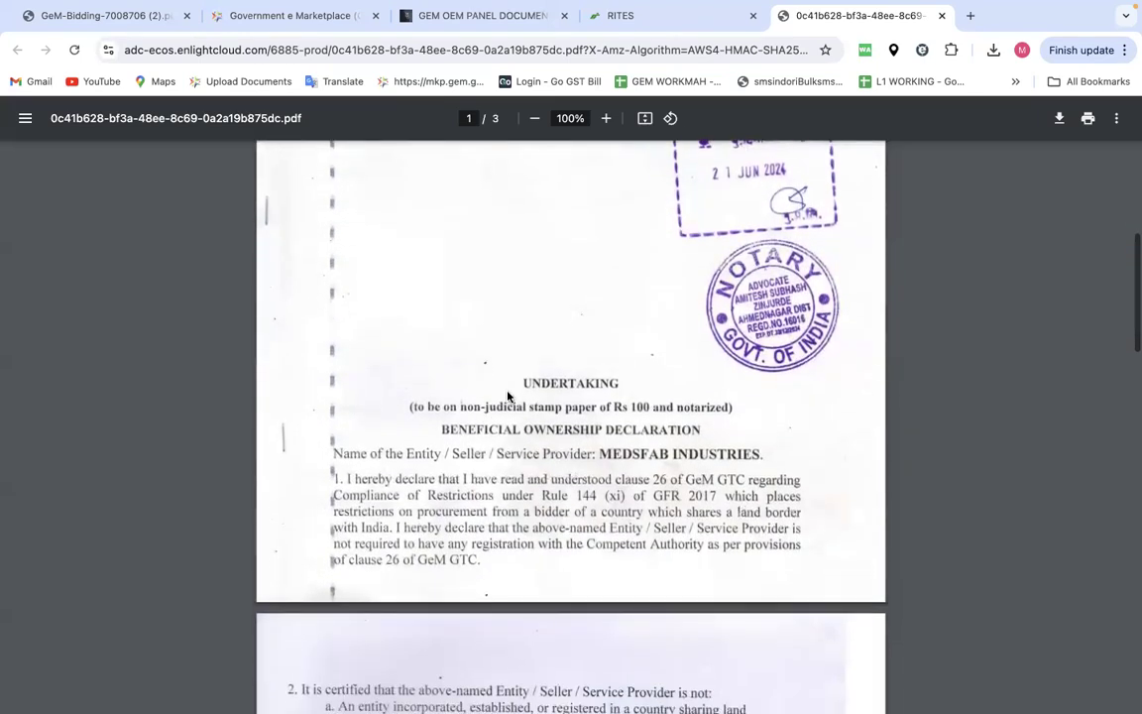
scroll(539, 397, "down", 1)
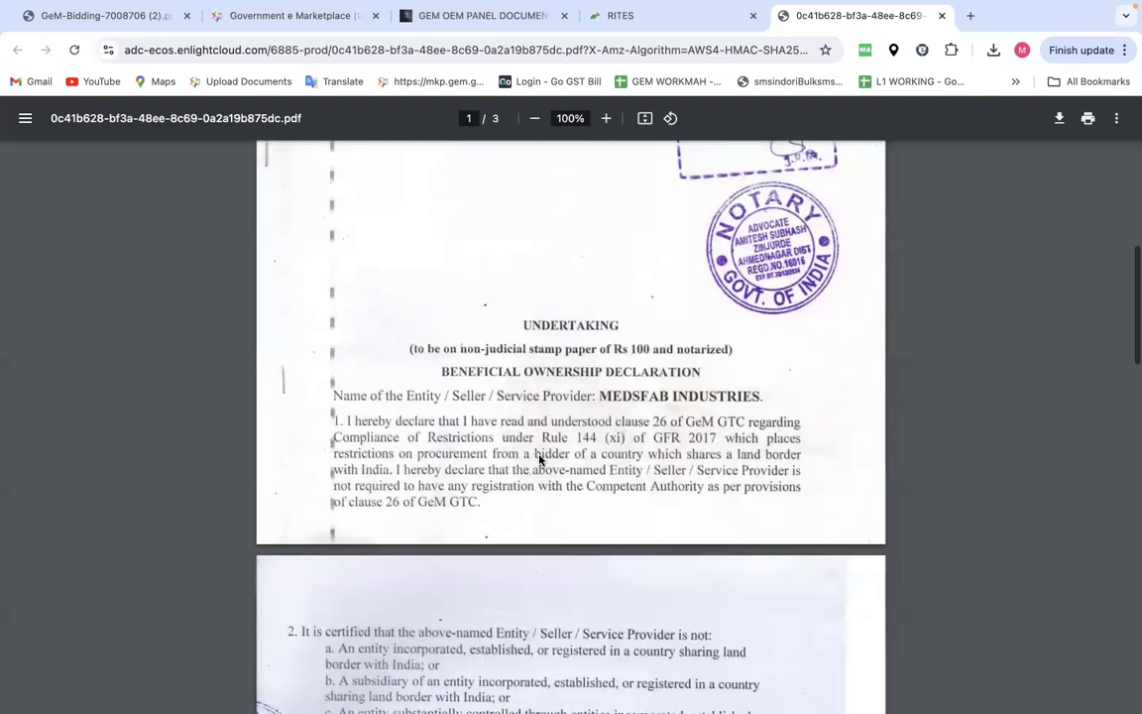
scroll(607, 438, "down", 4)
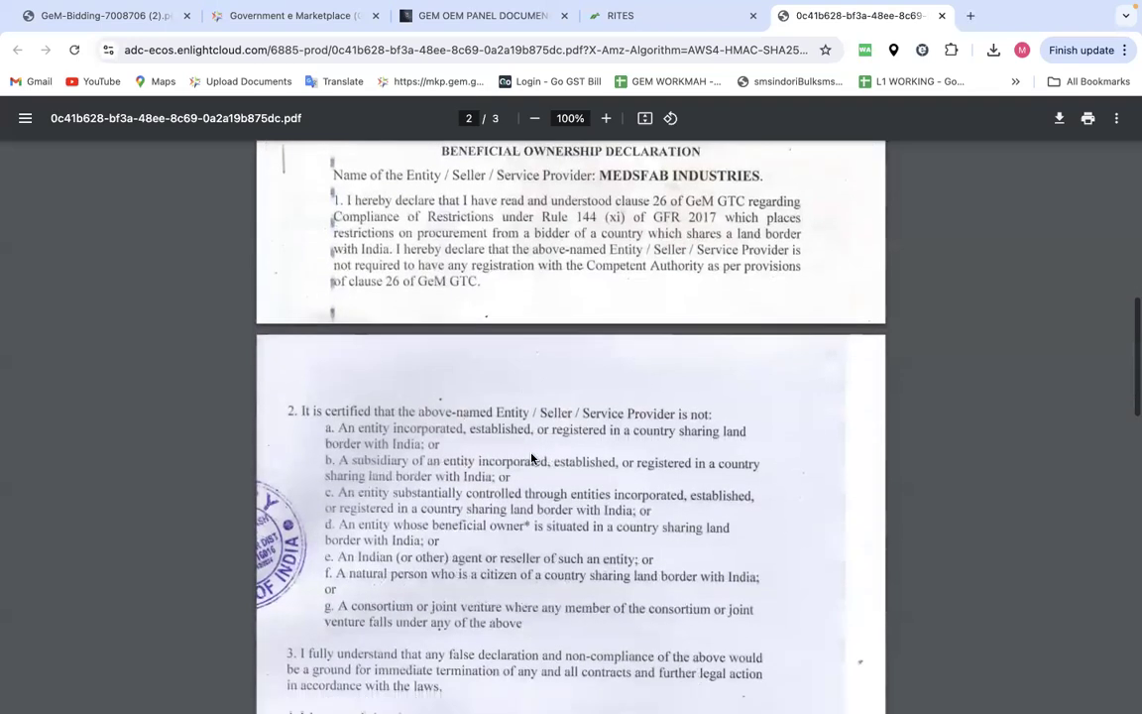
scroll(531, 457, "down", 10)
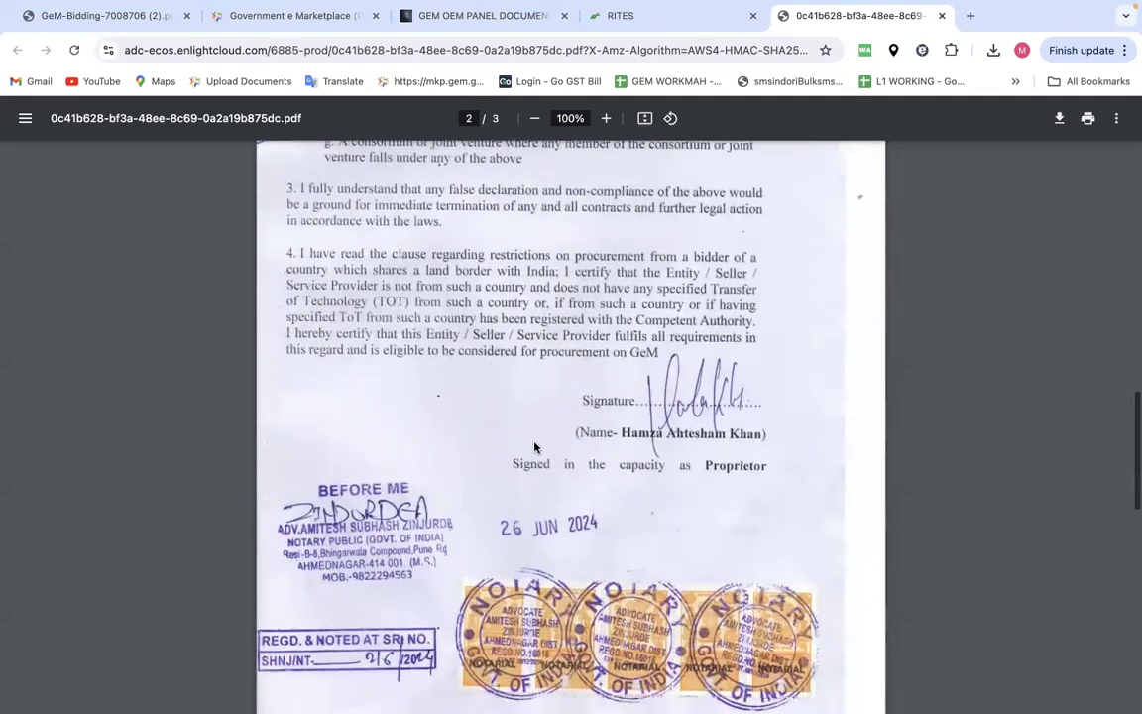
scroll(535, 448, "down", 7)
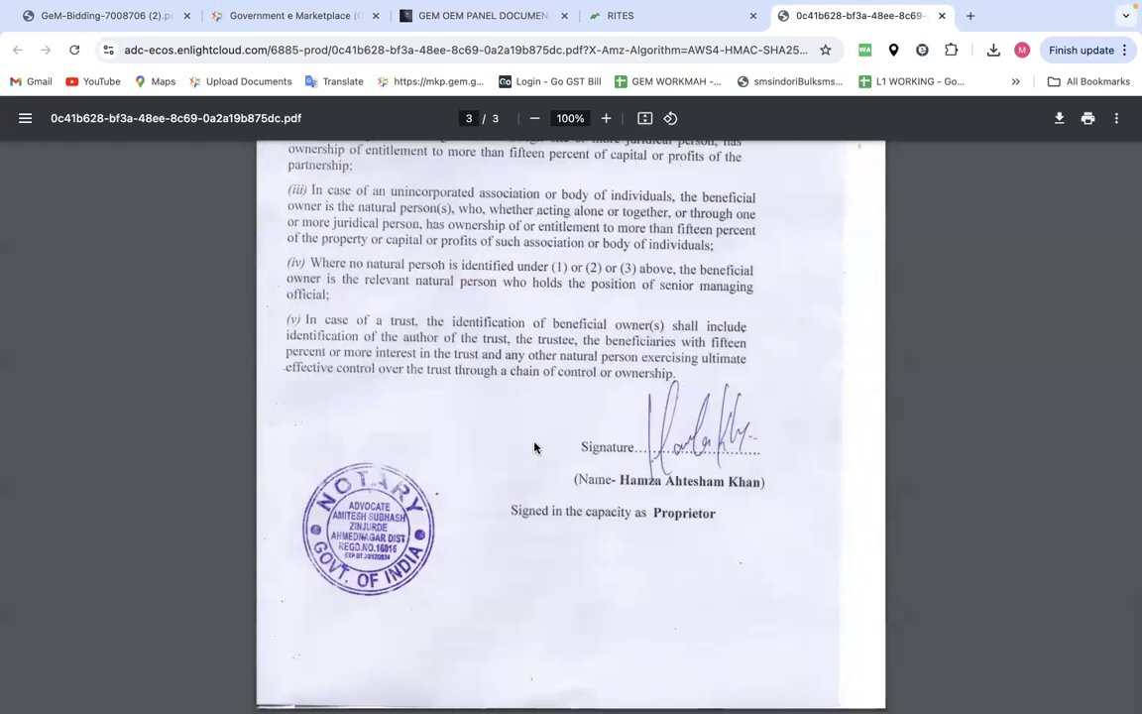
left_click(942, 16)
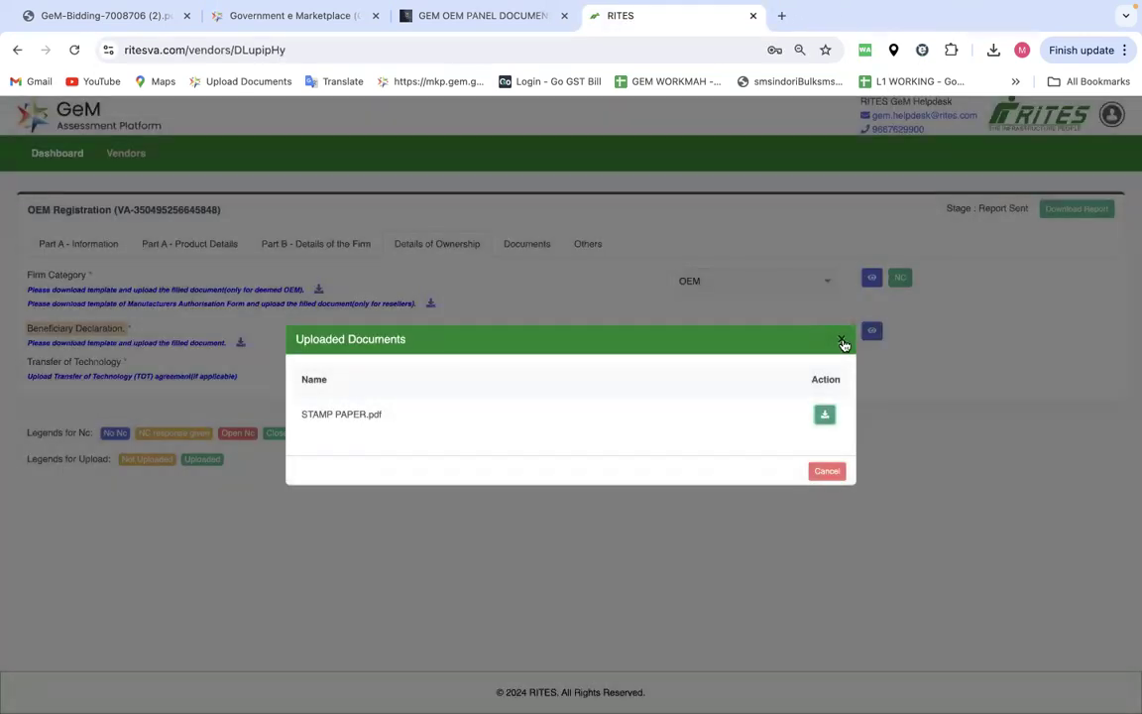
left_click(842, 343)
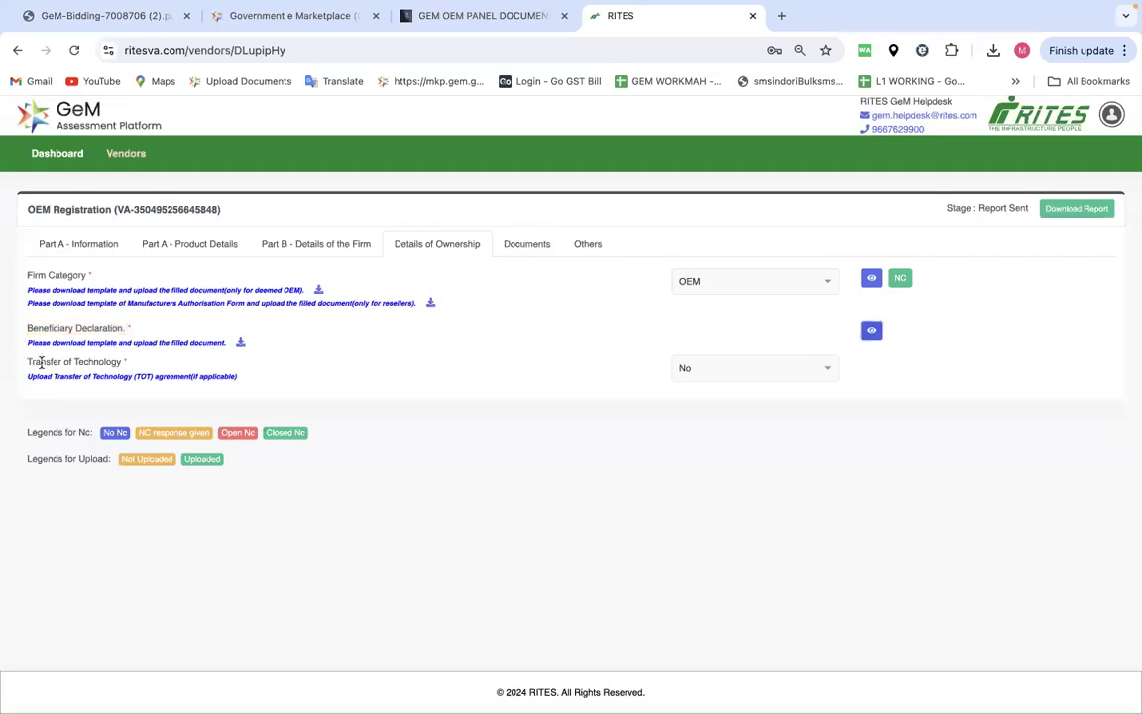
Step: Review the Transfer of Technology question, the owner name and nationality requirement under Documents, and the Others section
left_click_drag(40, 362, 144, 364)
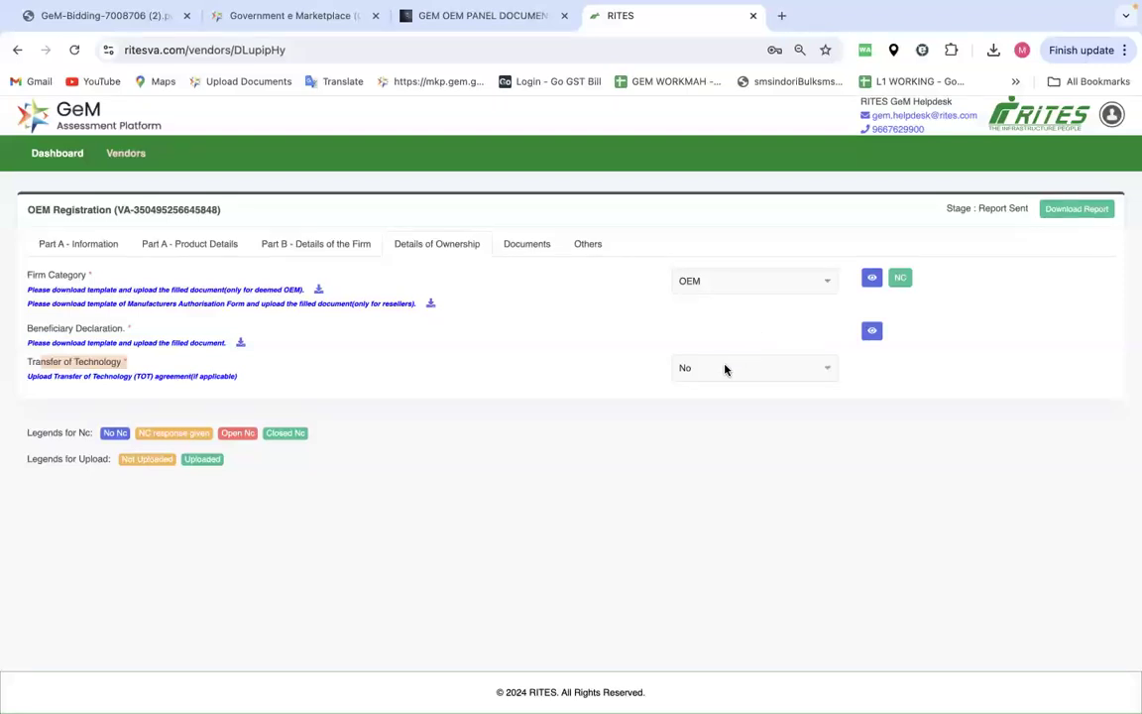
left_click(525, 244)
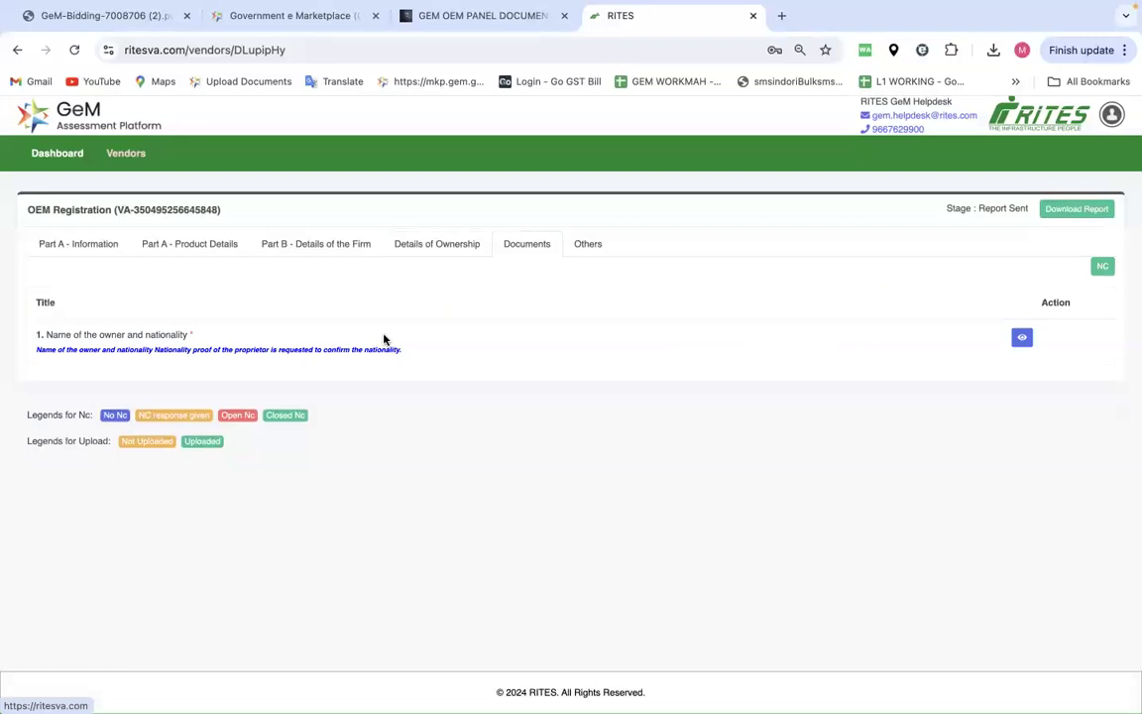
left_click_drag(45, 333, 212, 336)
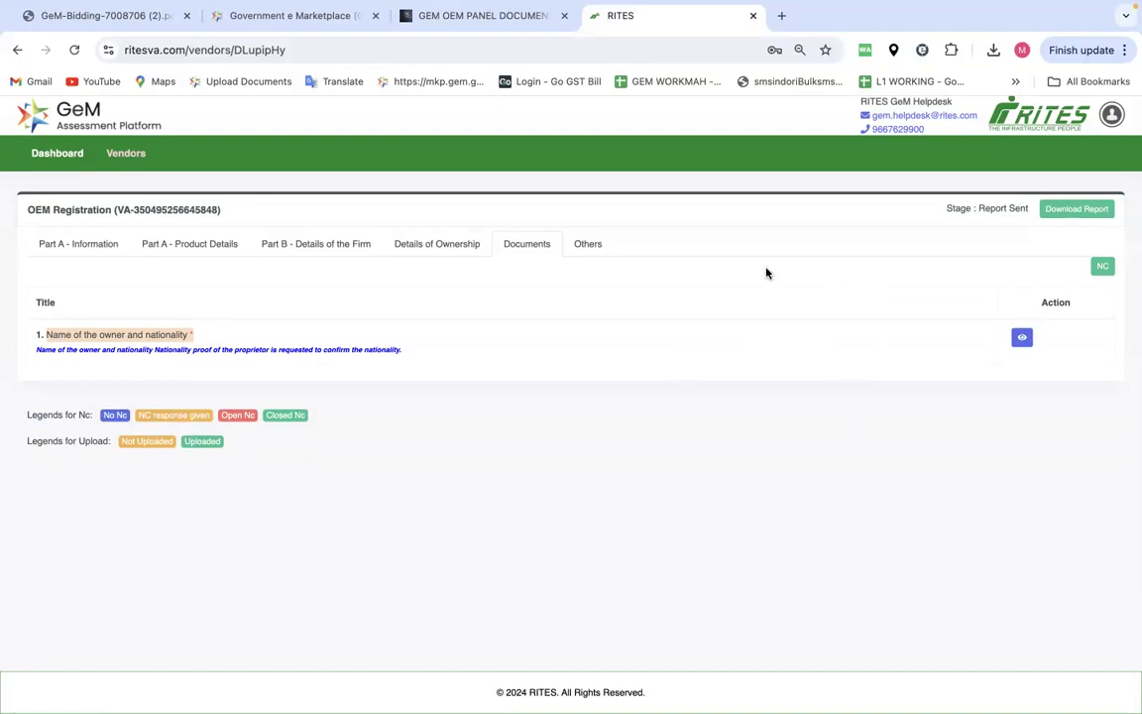
left_click(600, 252)
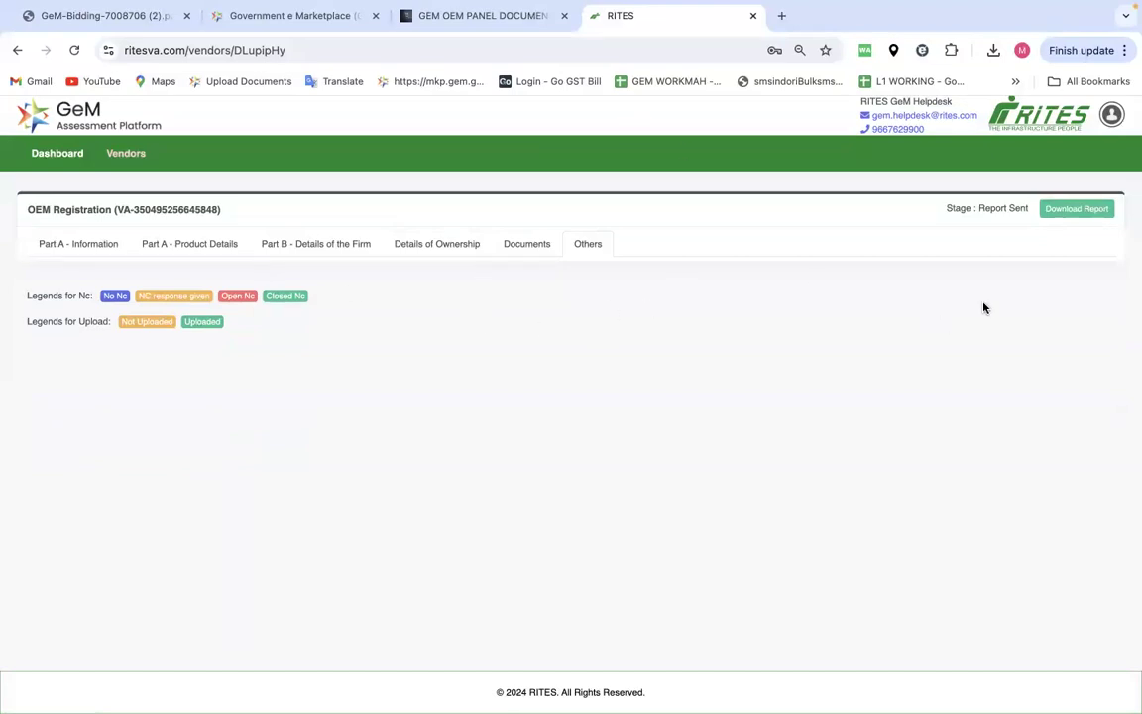
Step: Download the inspection report of the OEM registration and open it at the Section-A vendor profile
left_click(1079, 212)
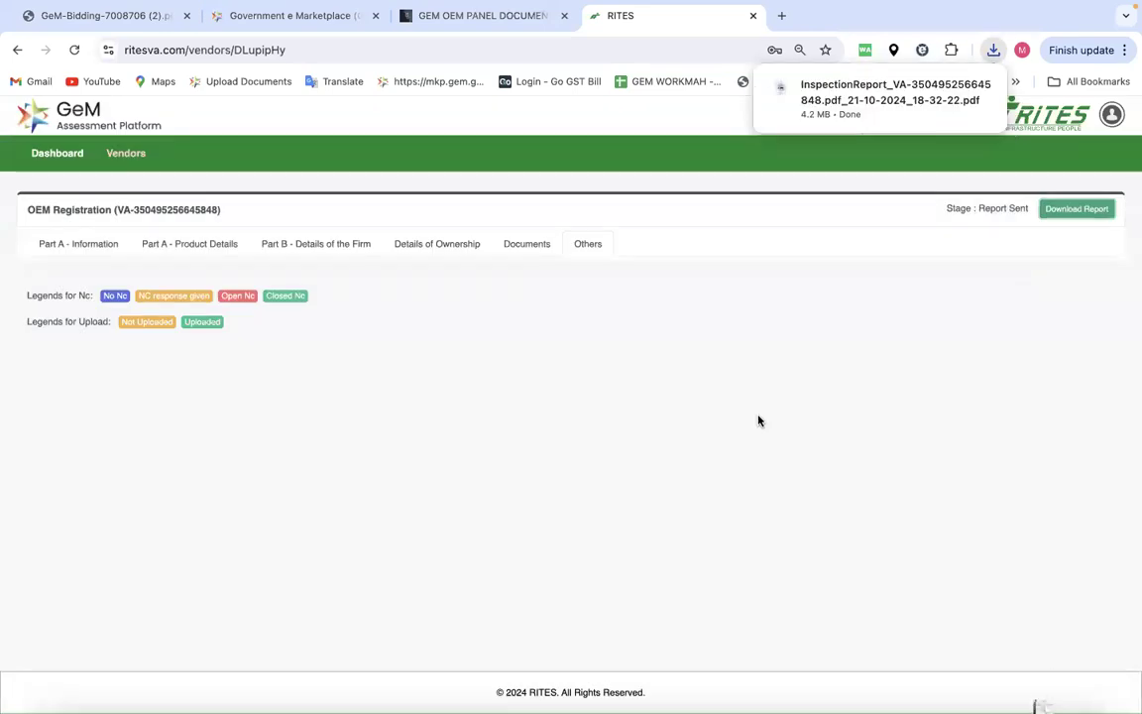
left_click(853, 112)
scroll(674, 375, "down", 1)
scroll(505, 326, "down", 3)
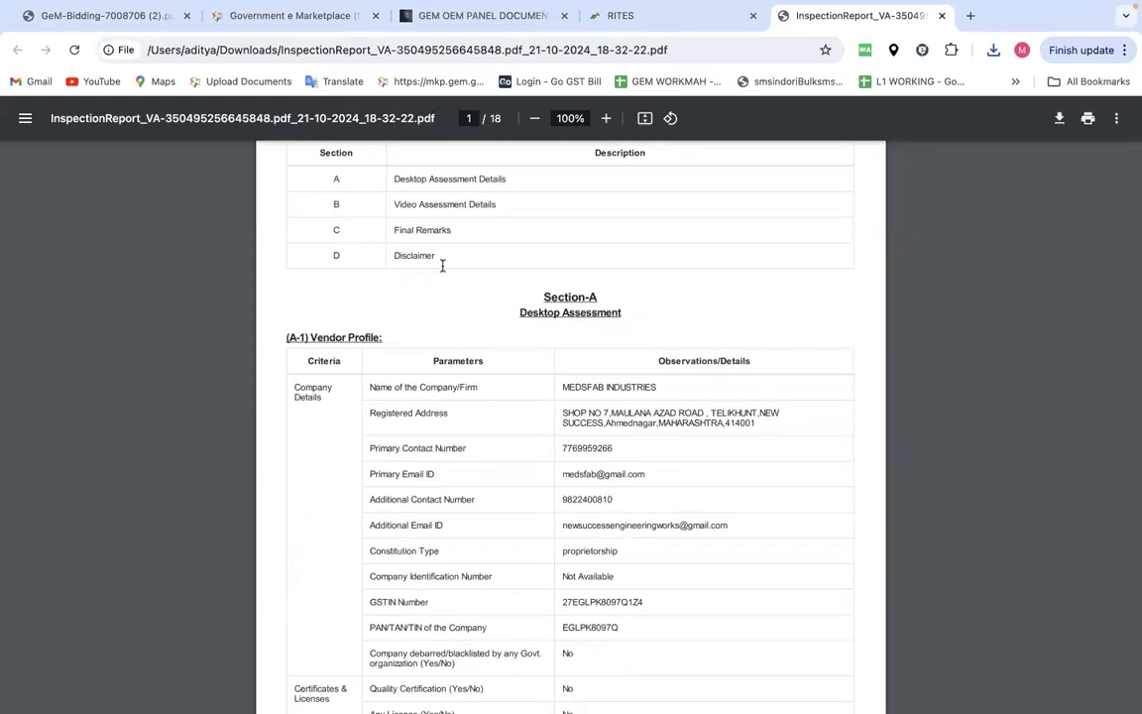
scroll(442, 263, "down", 1)
scroll(496, 318, "down", 1)
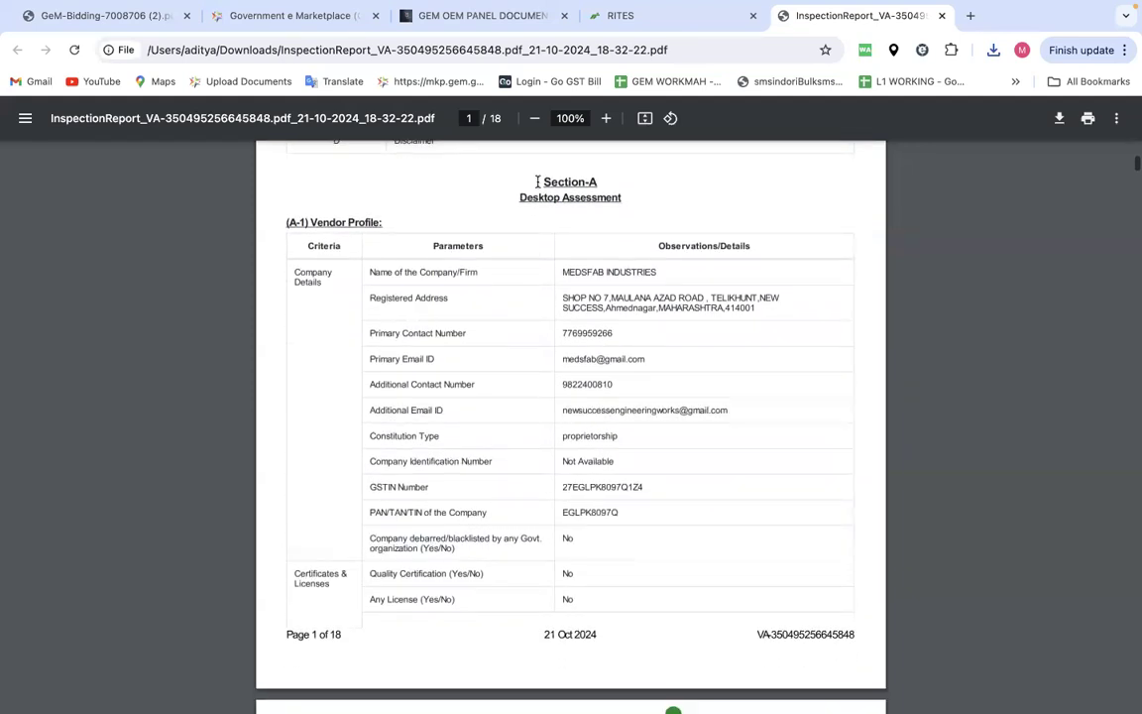
Step: Read the report's experience, turnover and assessed items tables, checking the valid or invalid remarks for items such as Wheel Chairs (V2)
scroll(605, 436, "down", 6)
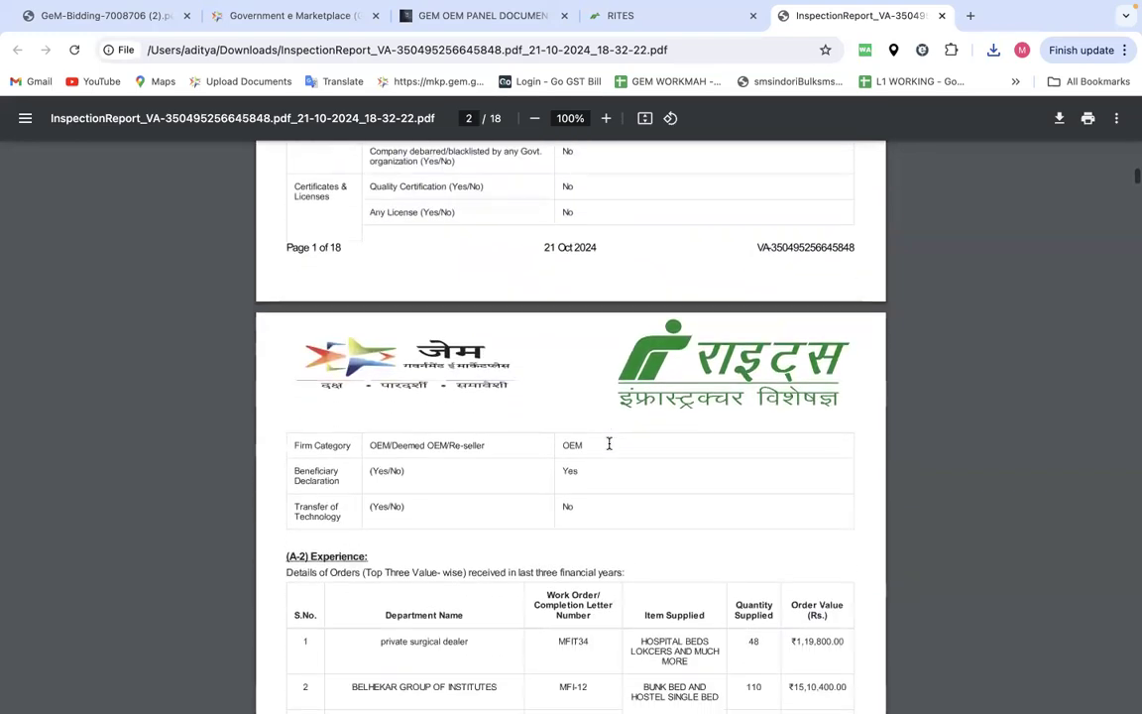
scroll(609, 446, "down", 5)
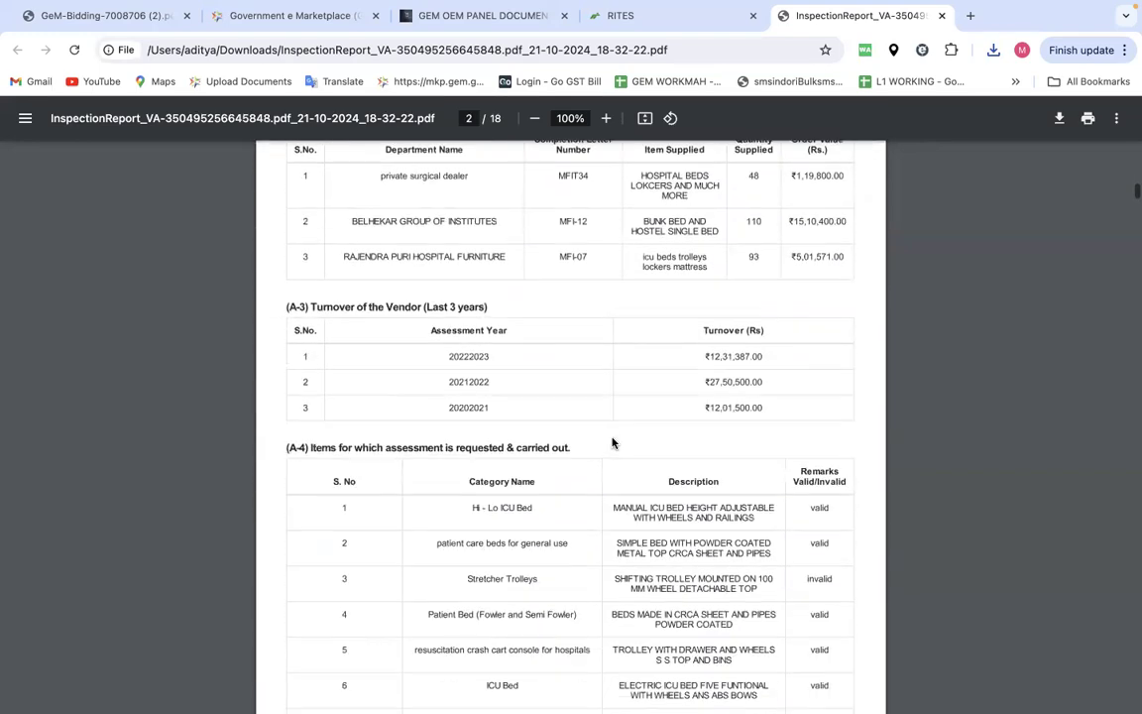
scroll(615, 434, "down", 10)
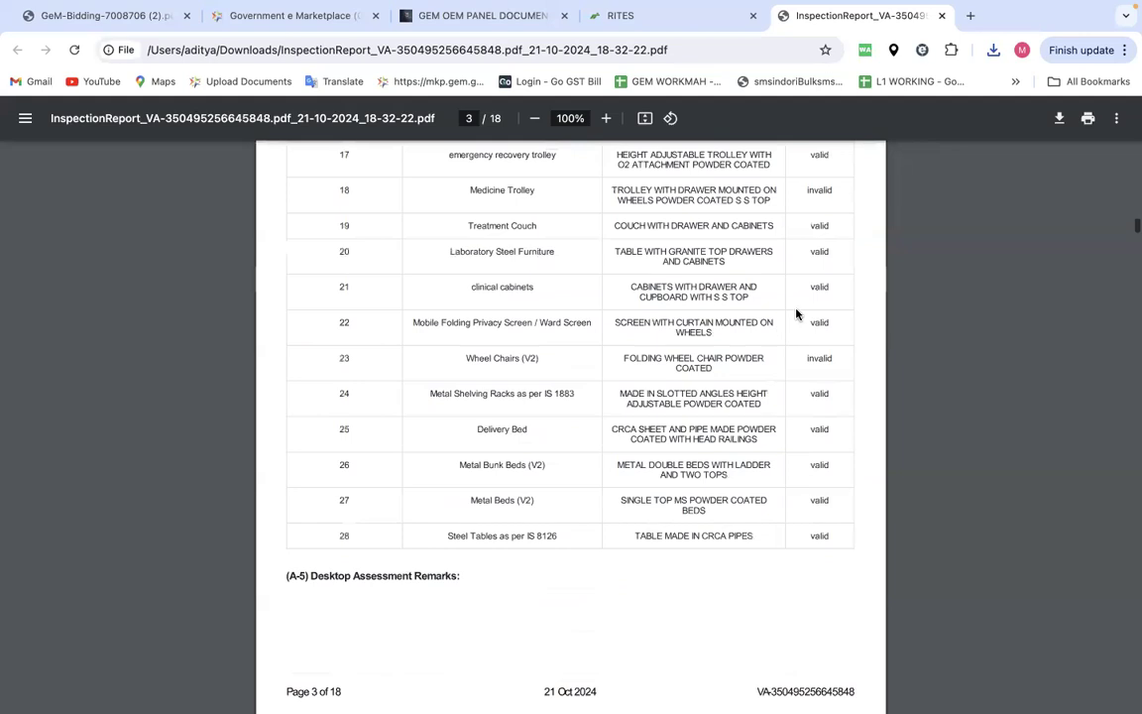
left_click_drag(808, 362, 846, 366)
left_click_drag(833, 322, 806, 323)
left_click_drag(807, 362, 844, 362)
left_click_drag(470, 357, 550, 366)
Step: Read the Desktop Assessment Remarks and look through the geotagged video assessment photos on page 5 of the inspection report
scroll(572, 507, "down", 10)
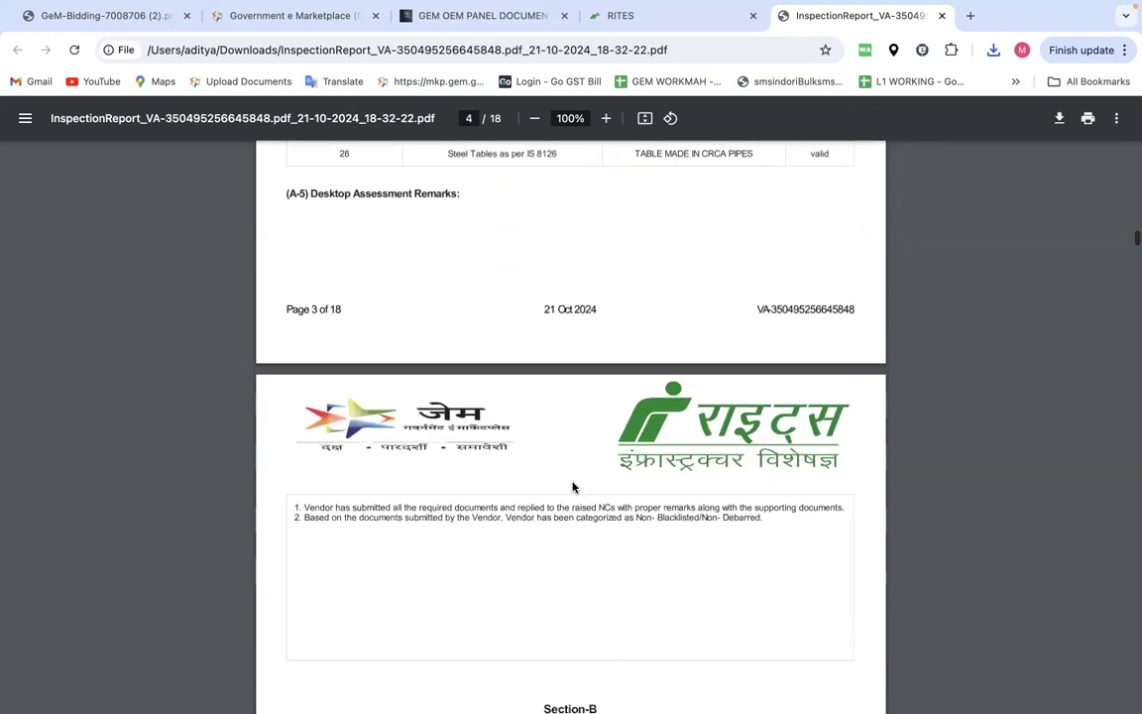
scroll(572, 487, "down", 10)
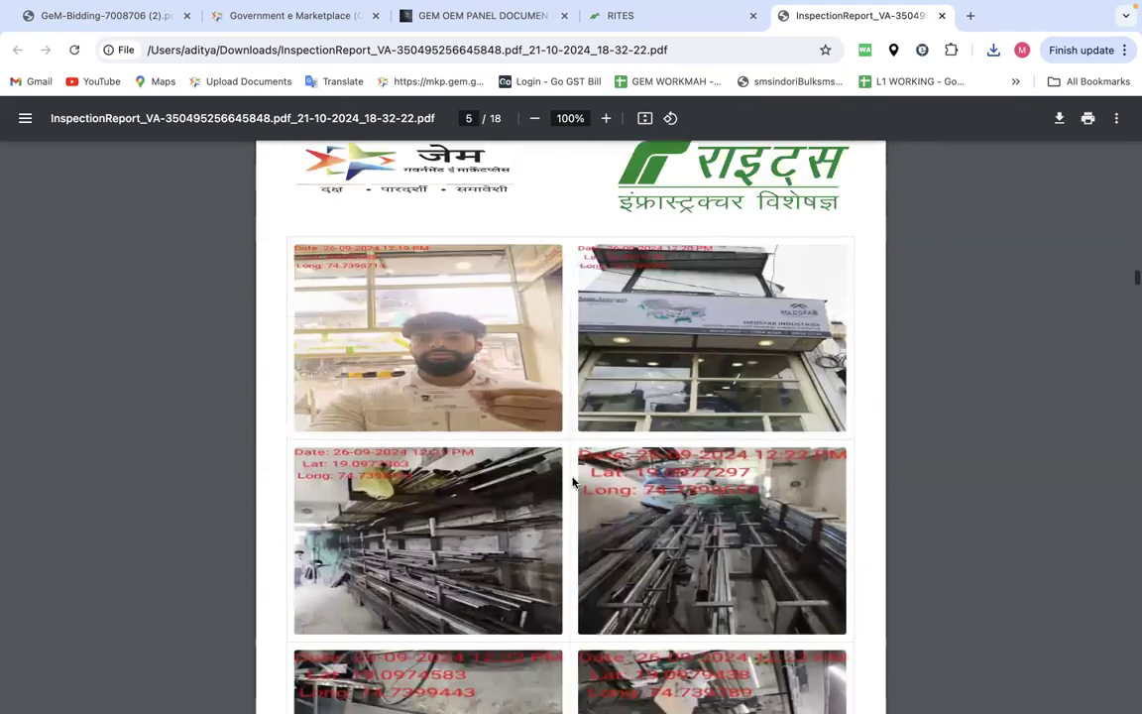
scroll(408, 333, "up", 3)
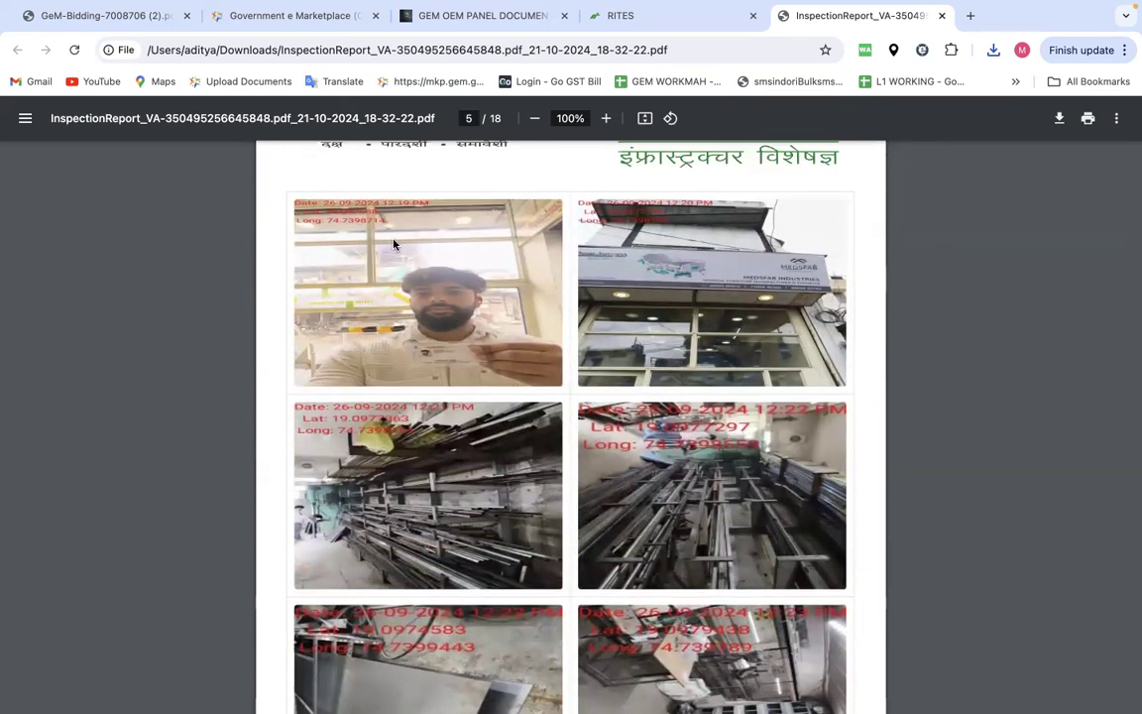
scroll(423, 309, "up", 1)
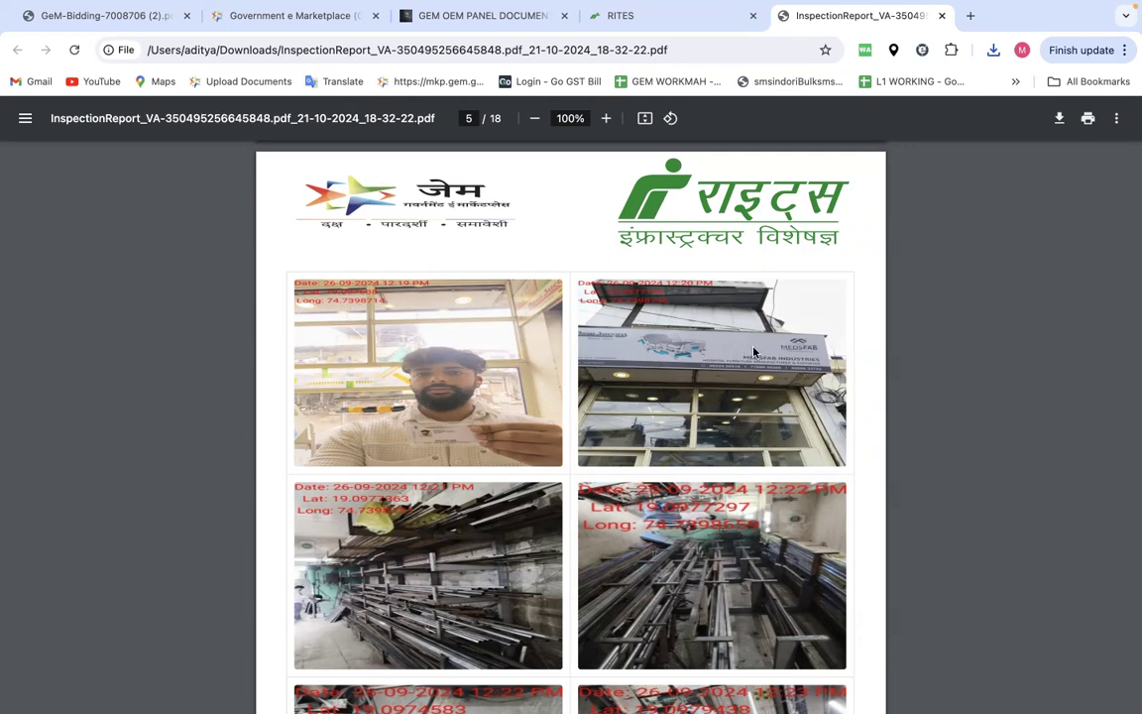
scroll(458, 456, "down", 3)
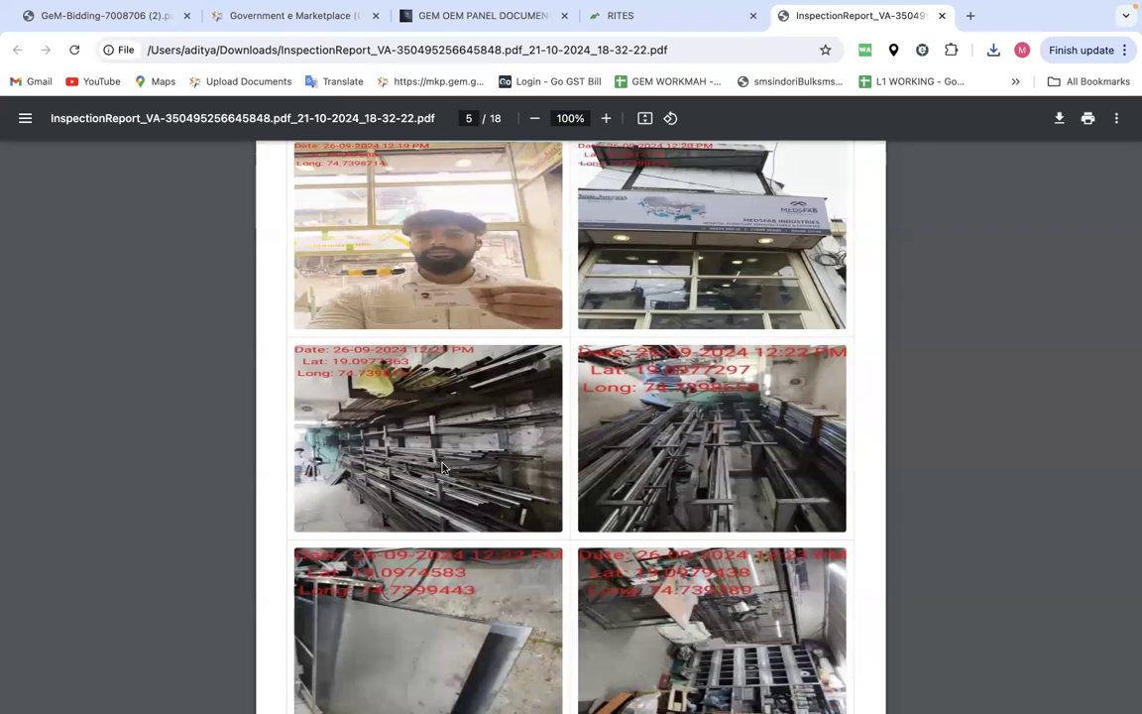
scroll(679, 455, "down", 4)
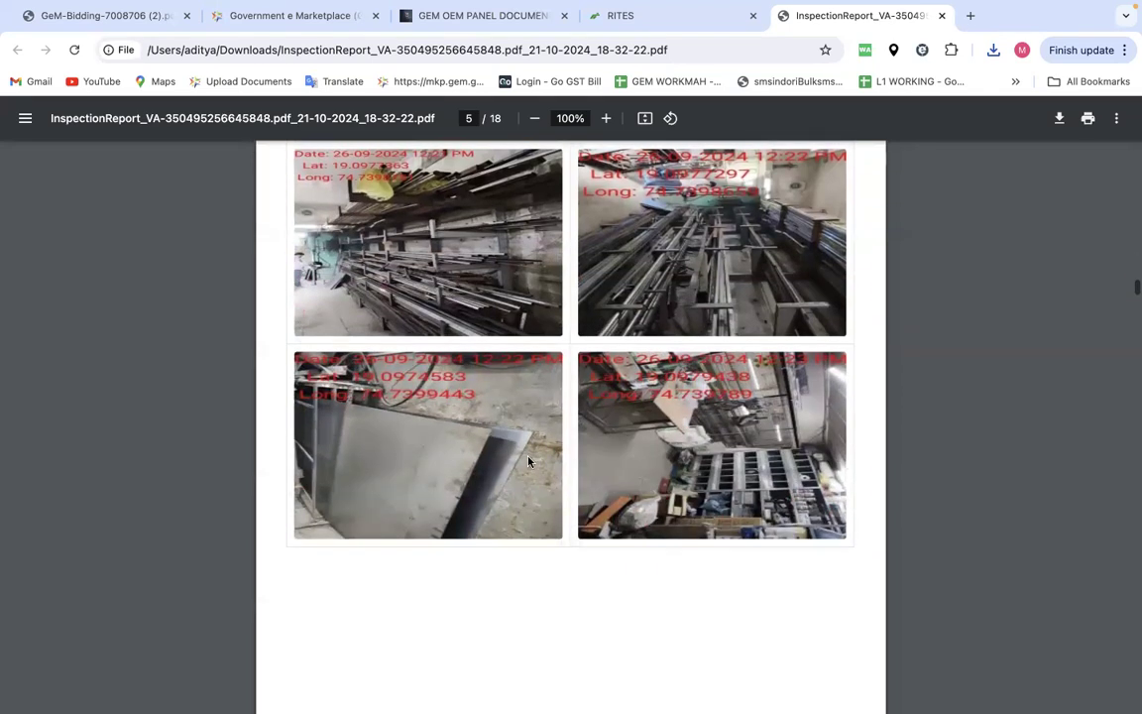
Step: Look through the geotagged manufacturing and product photos on pages 5 to 13 of the inspection report
scroll(528, 461, "down", 3)
scroll(575, 451, "up", 4)
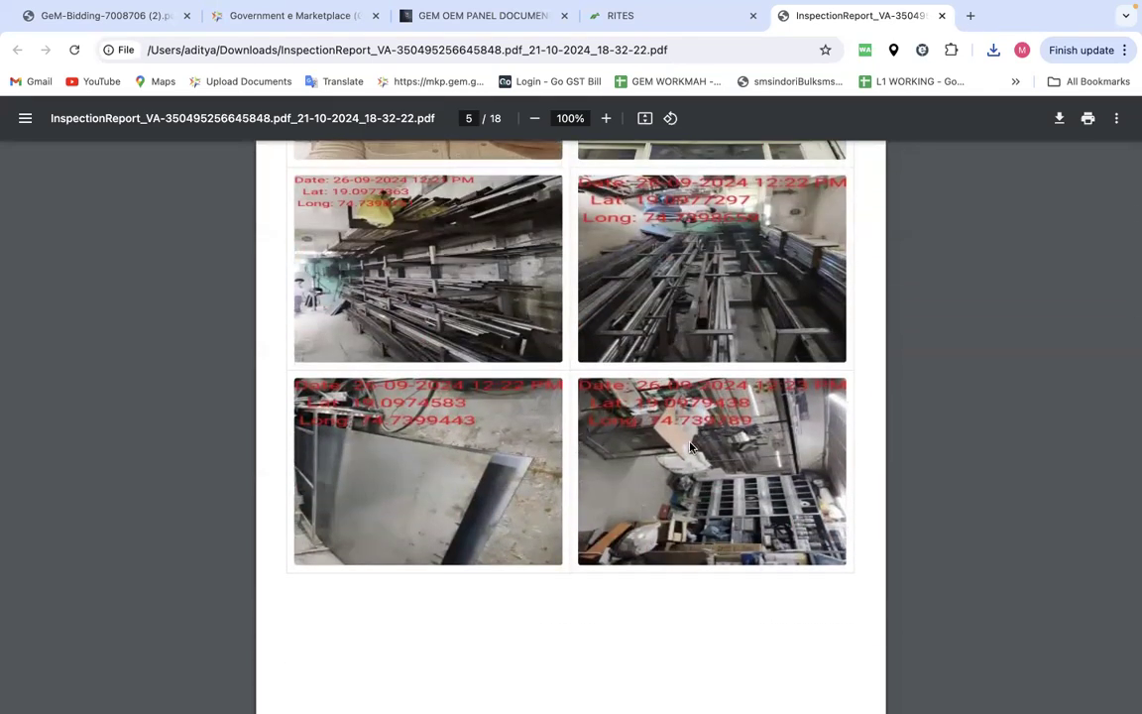
scroll(692, 441, "down", 10)
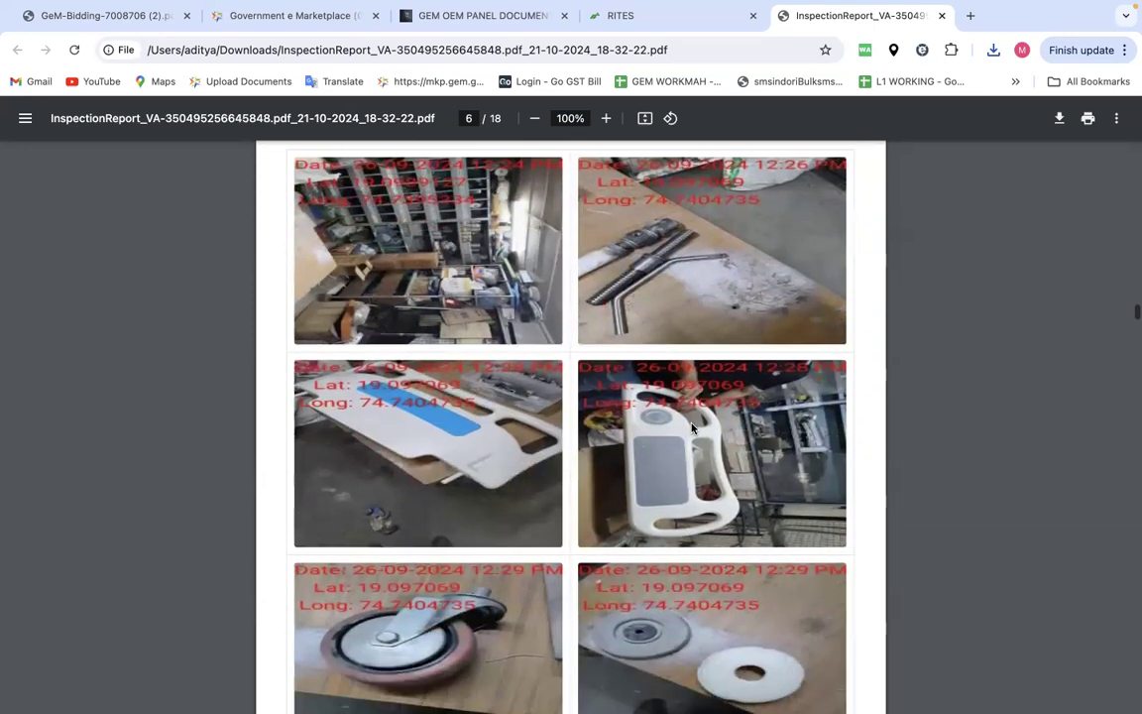
scroll(692, 429, "down", 15)
scroll(692, 428, "down", 15)
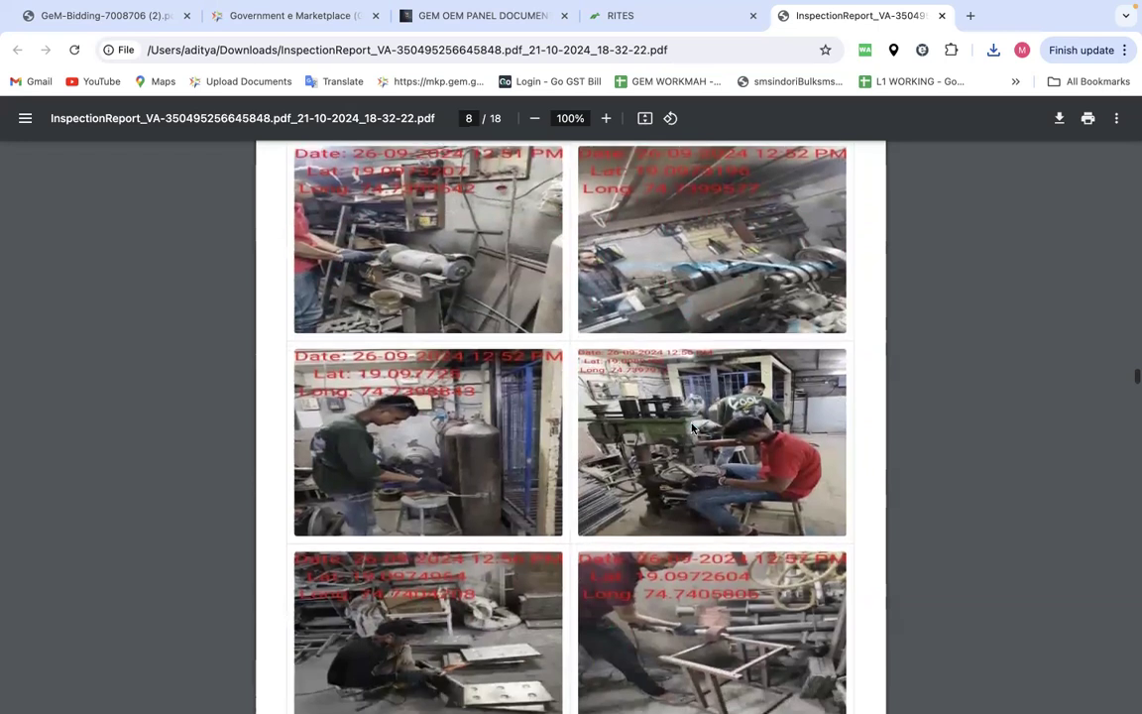
scroll(692, 427, "down", 1)
scroll(649, 496, "down", 12)
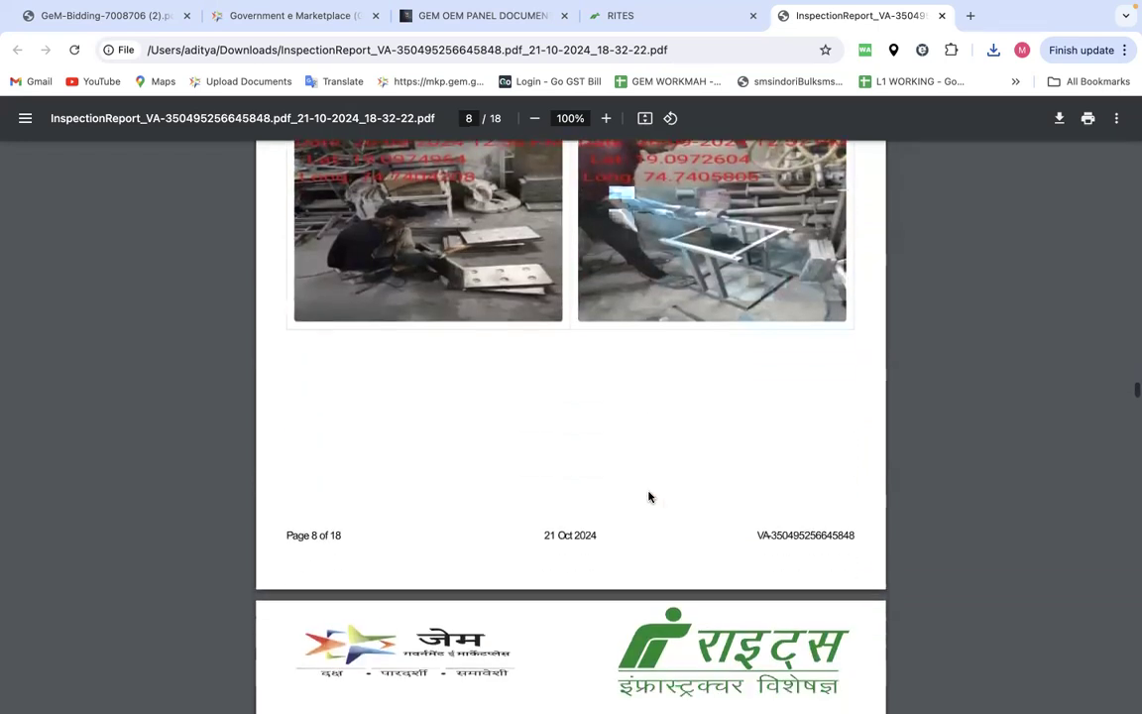
scroll(649, 496, "down", 10)
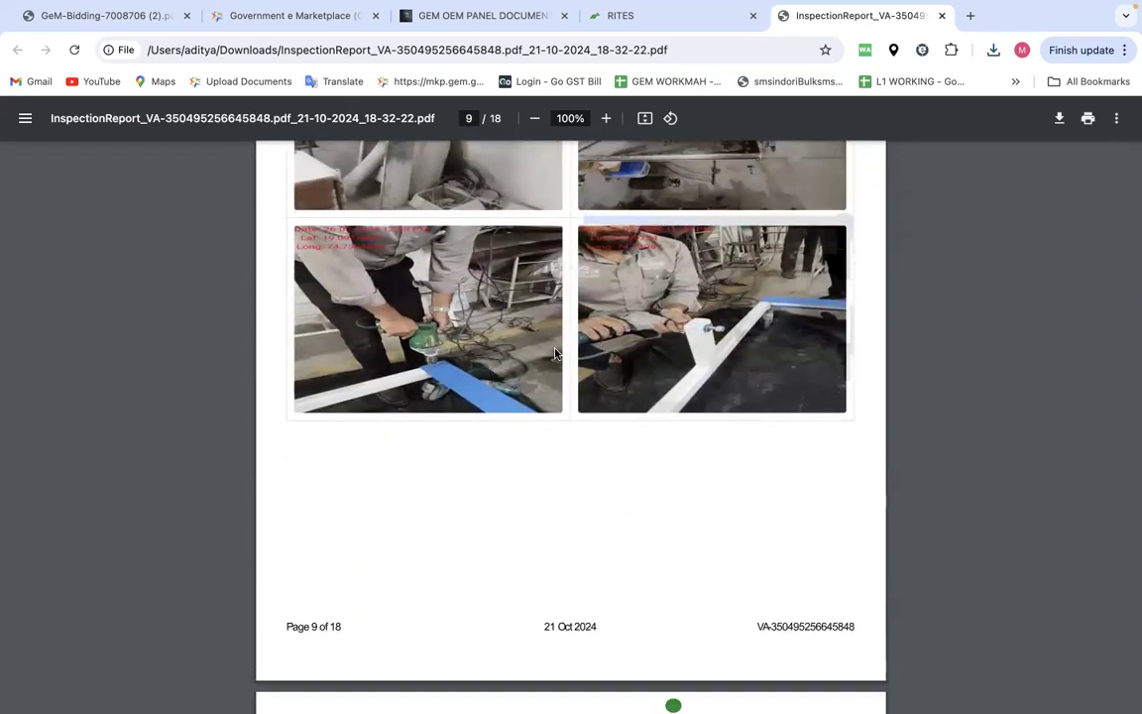
scroll(510, 355, "down", 20)
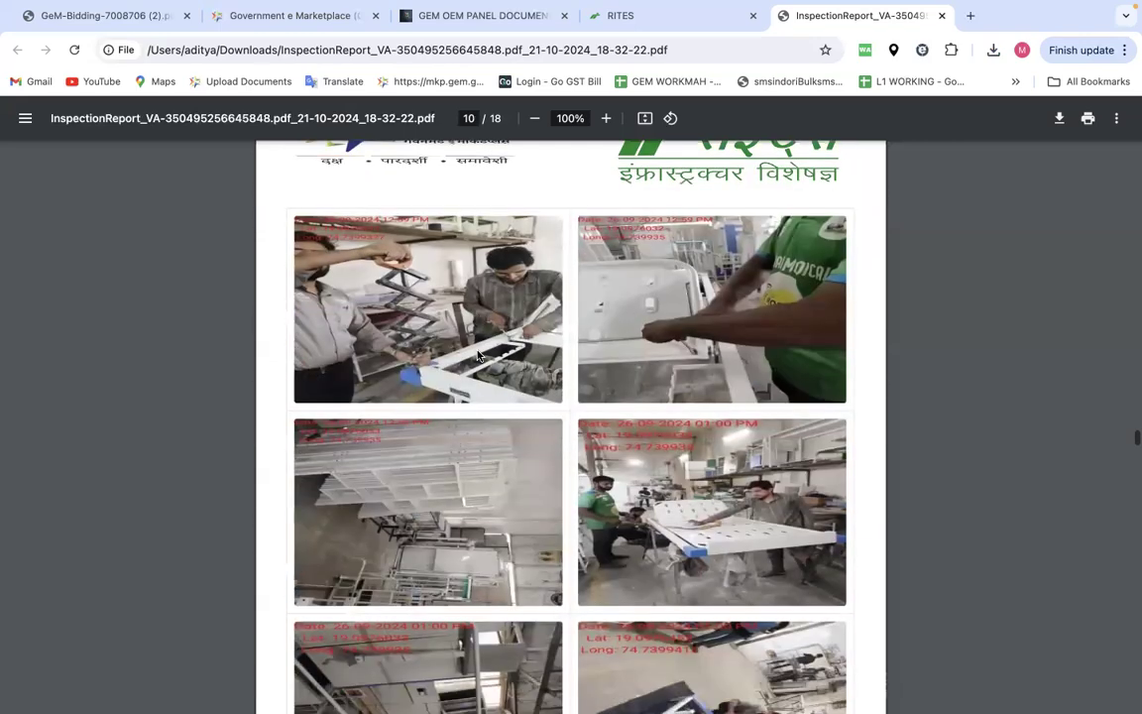
scroll(477, 355, "down", 15)
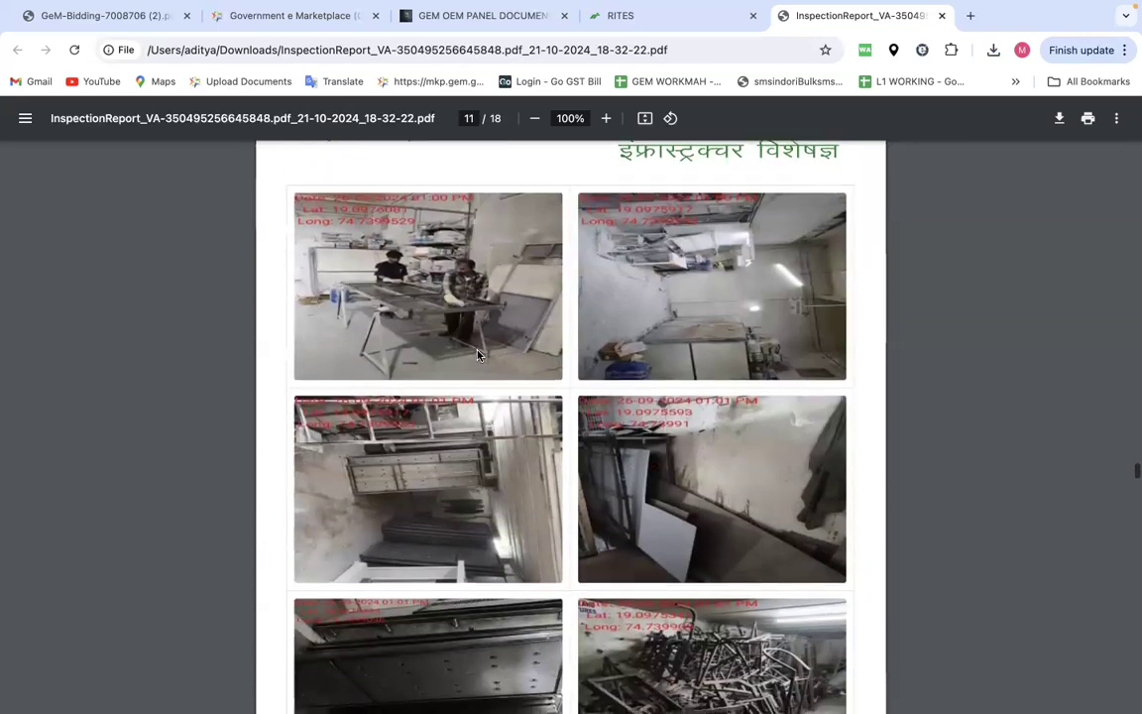
scroll(484, 327, "down", 8)
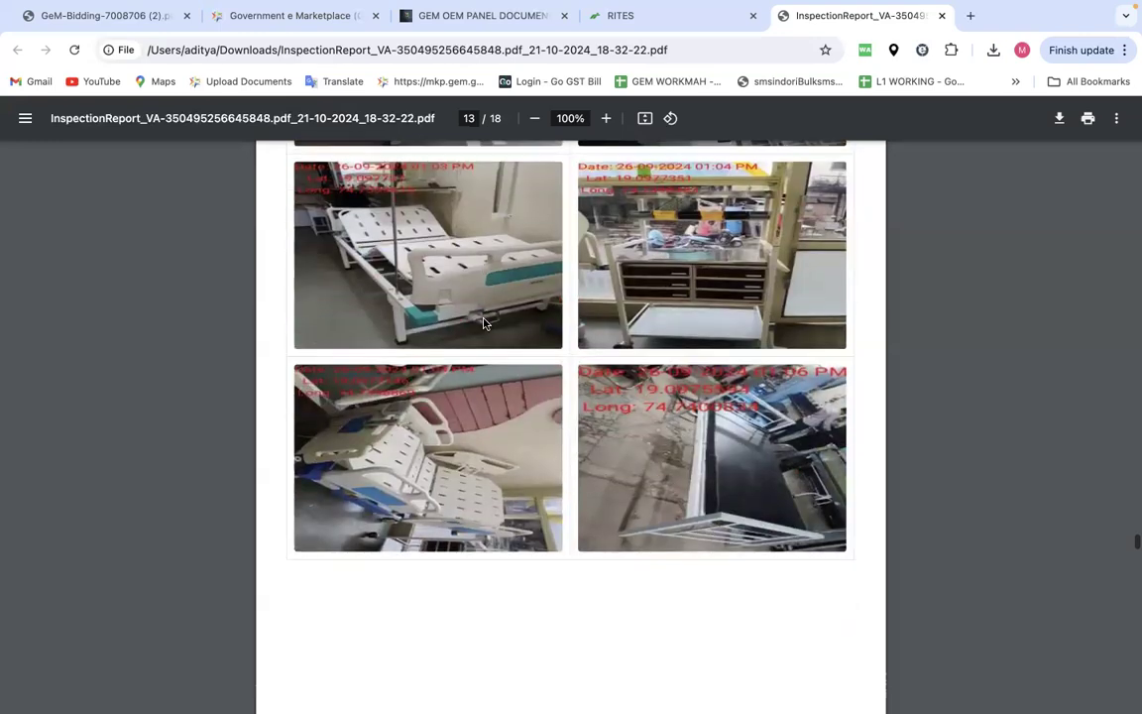
Step: View the last photo pages of the inspection report and the Section-D disclaimer through to page 18
scroll(508, 367, "down", 20)
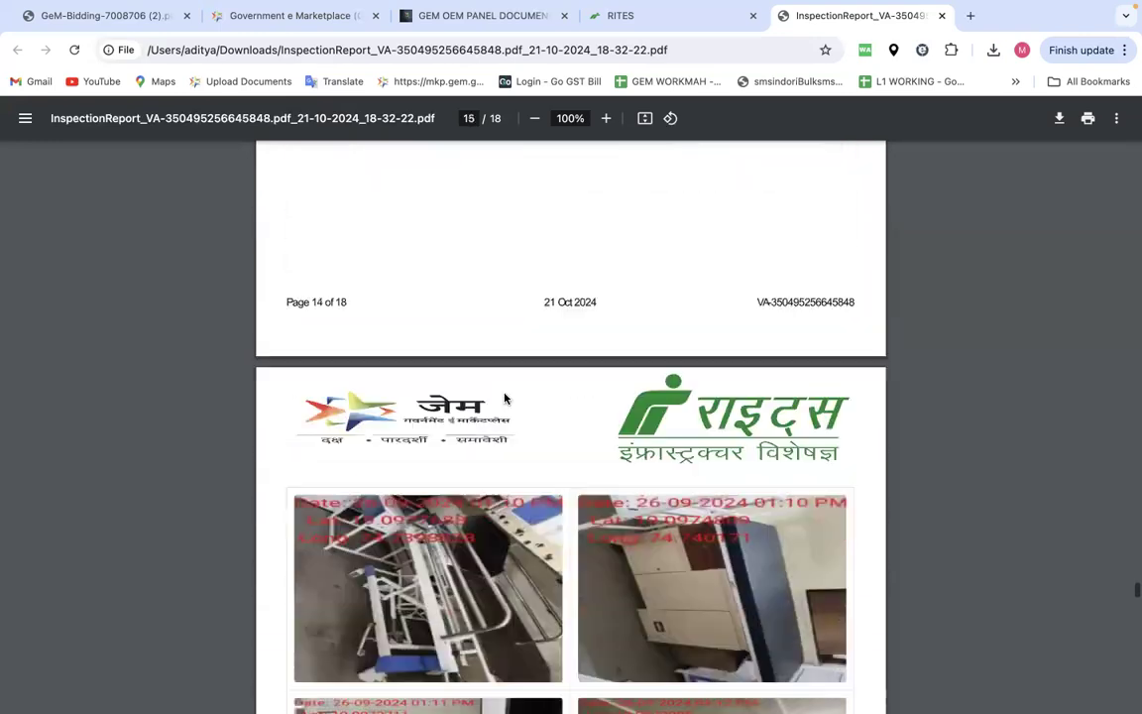
scroll(514, 330, "up", 10)
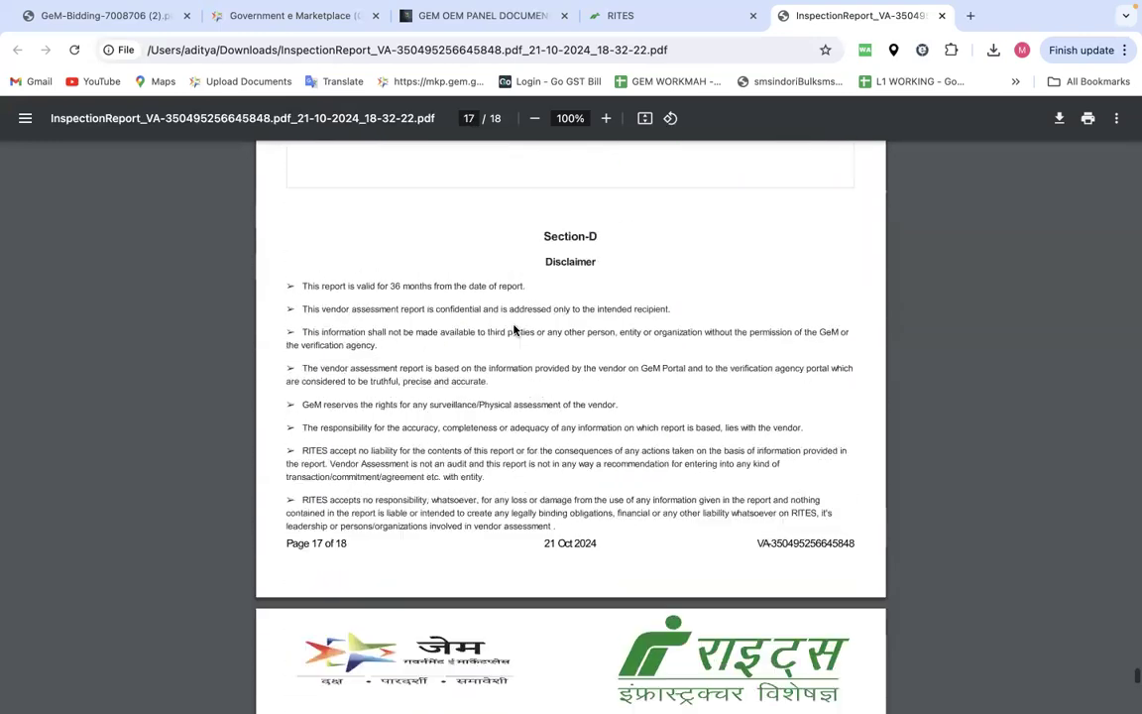
scroll(514, 331, "down", 7)
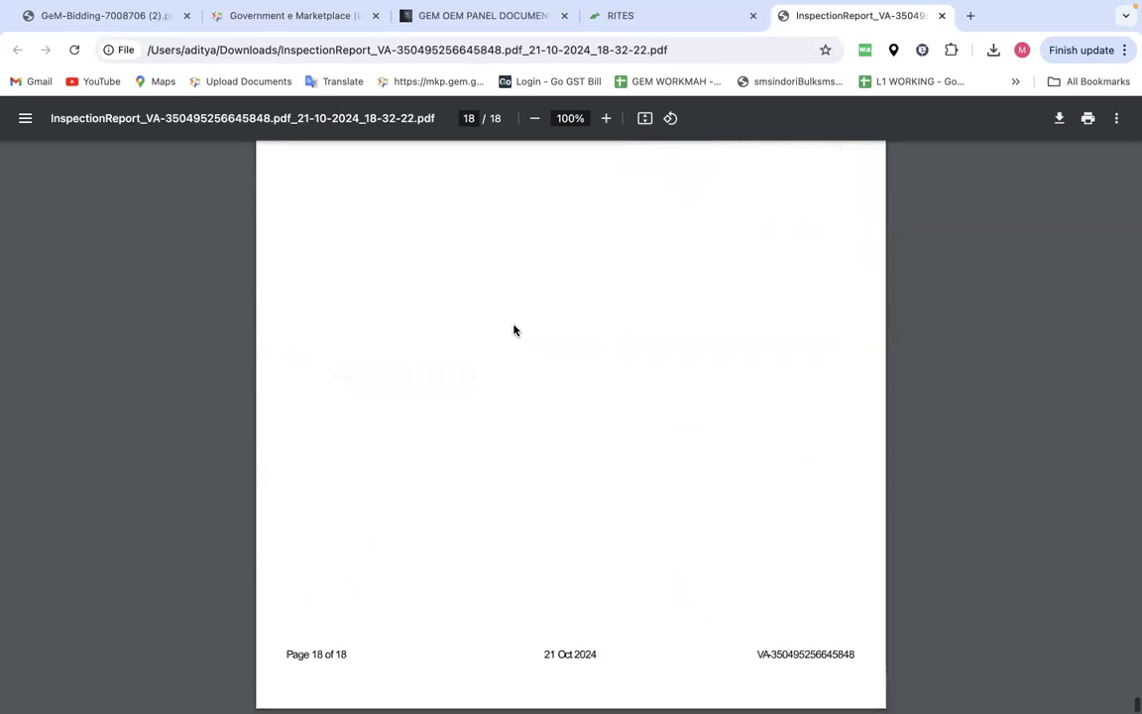
Step: Return to the RITES site, open the OEM vendor list from the dashboard and check the payment amount of the submitted application
left_click(692, 25)
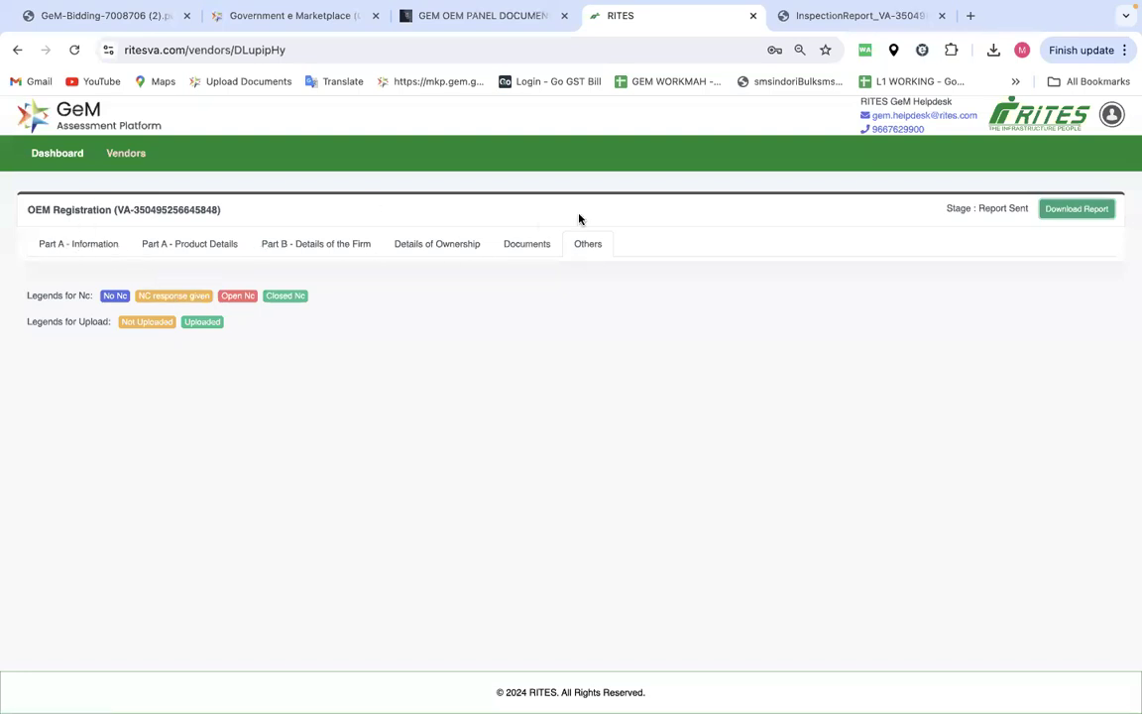
left_click(71, 154)
left_click(86, 222)
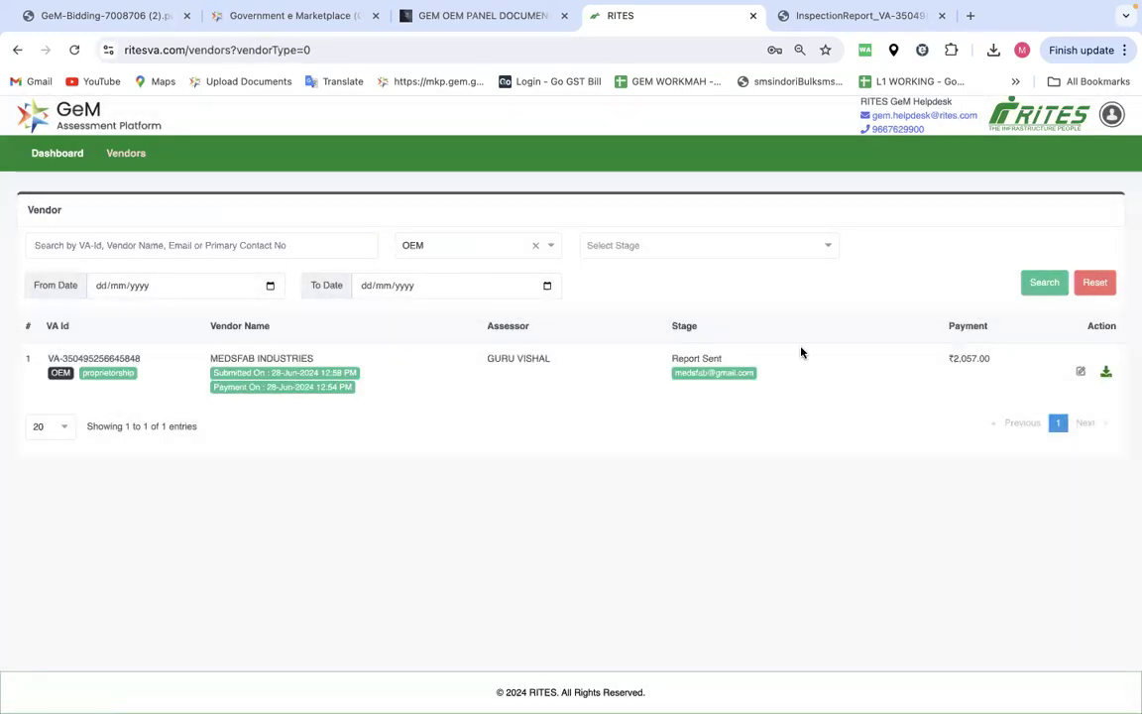
left_click_drag(992, 361, 946, 361)
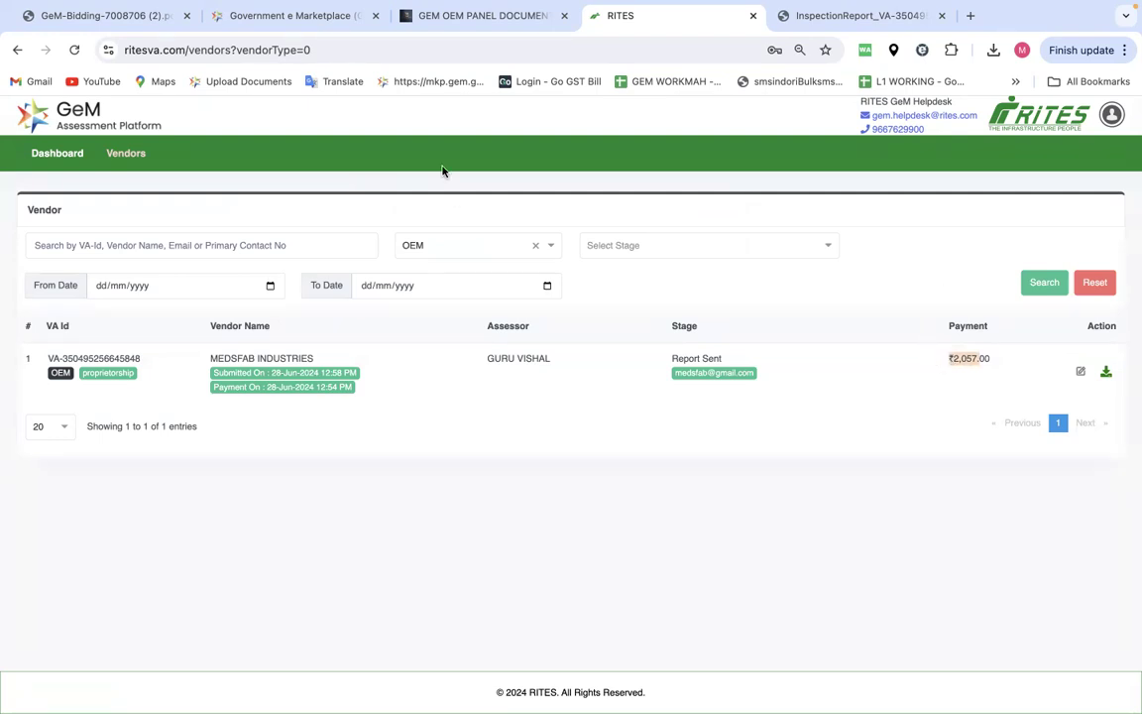
Step: Switch to the GeM site, open the account's Seller Profile and expand the Seller Panel section
left_click(302, 27)
scroll(187, 322, "up", 2)
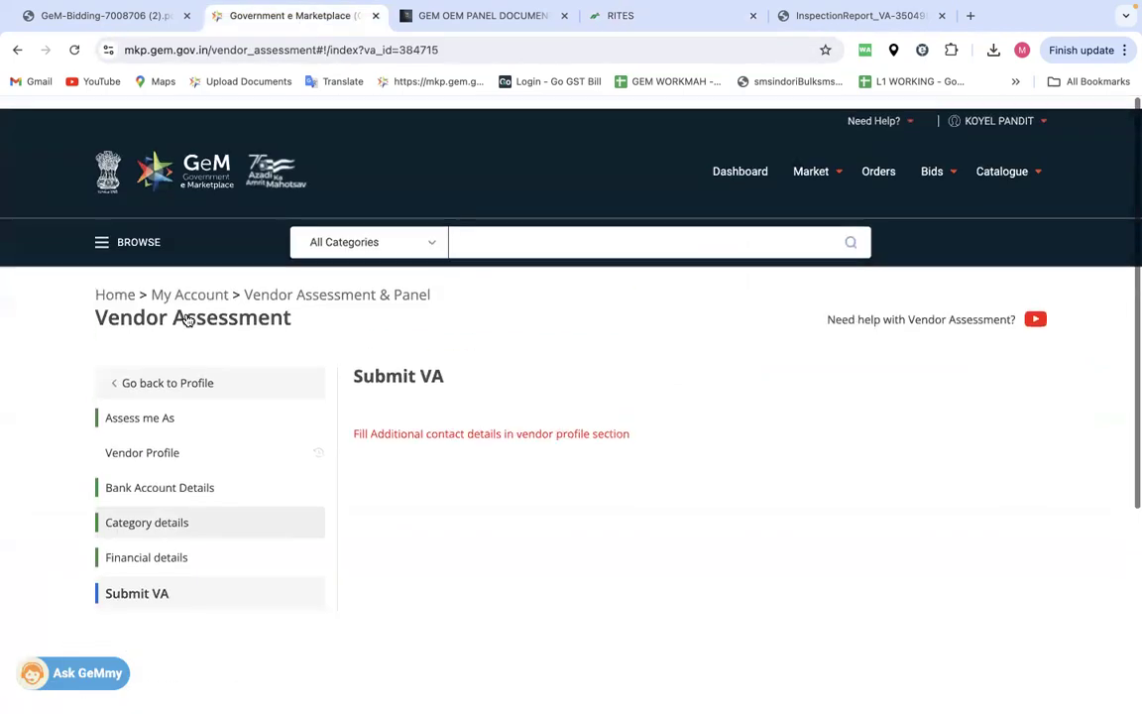
left_click(976, 131)
scroll(283, 501, "down", 5)
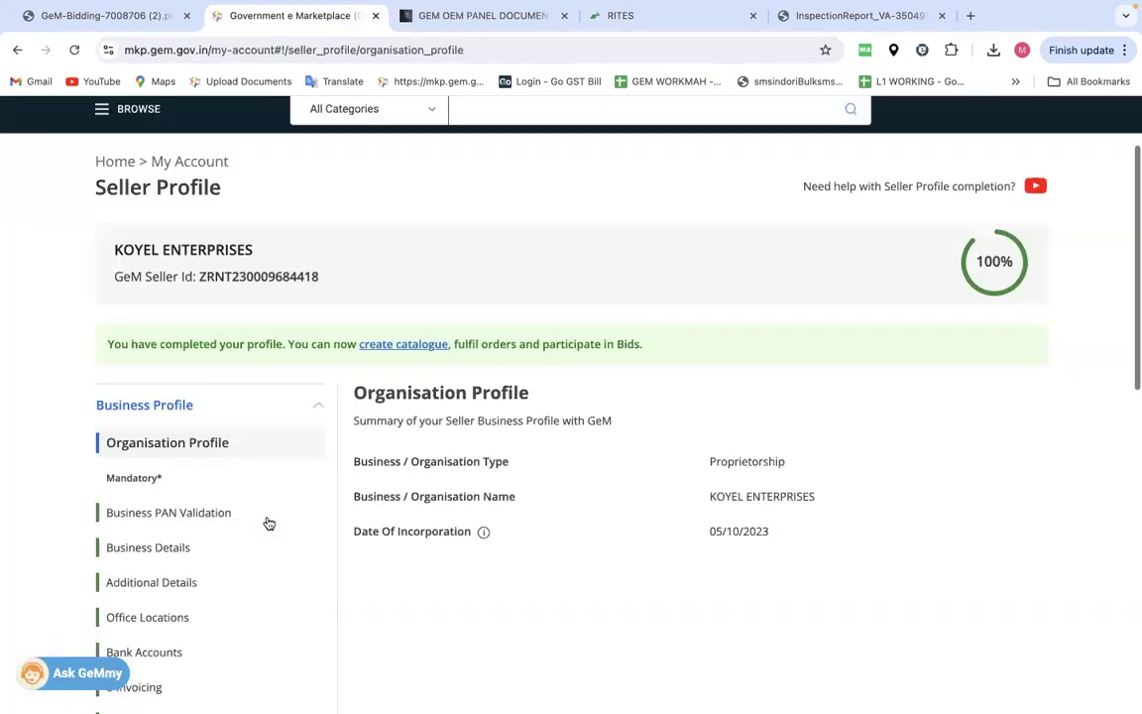
left_click(178, 580)
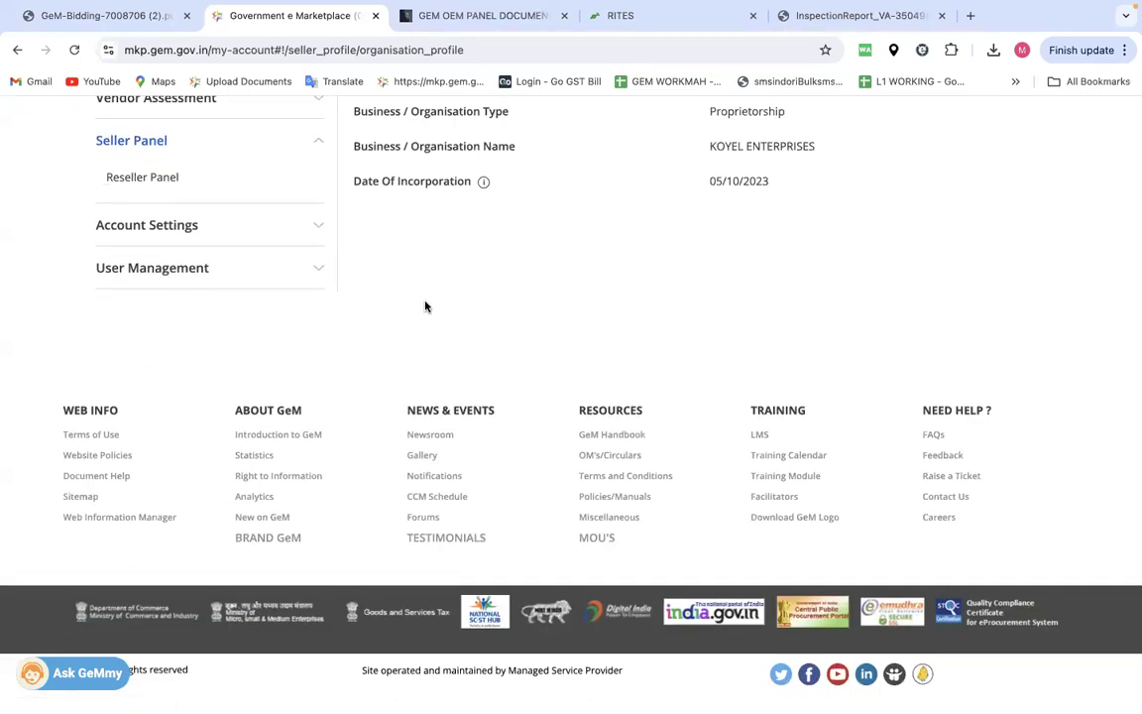
scroll(426, 305, "up", 4)
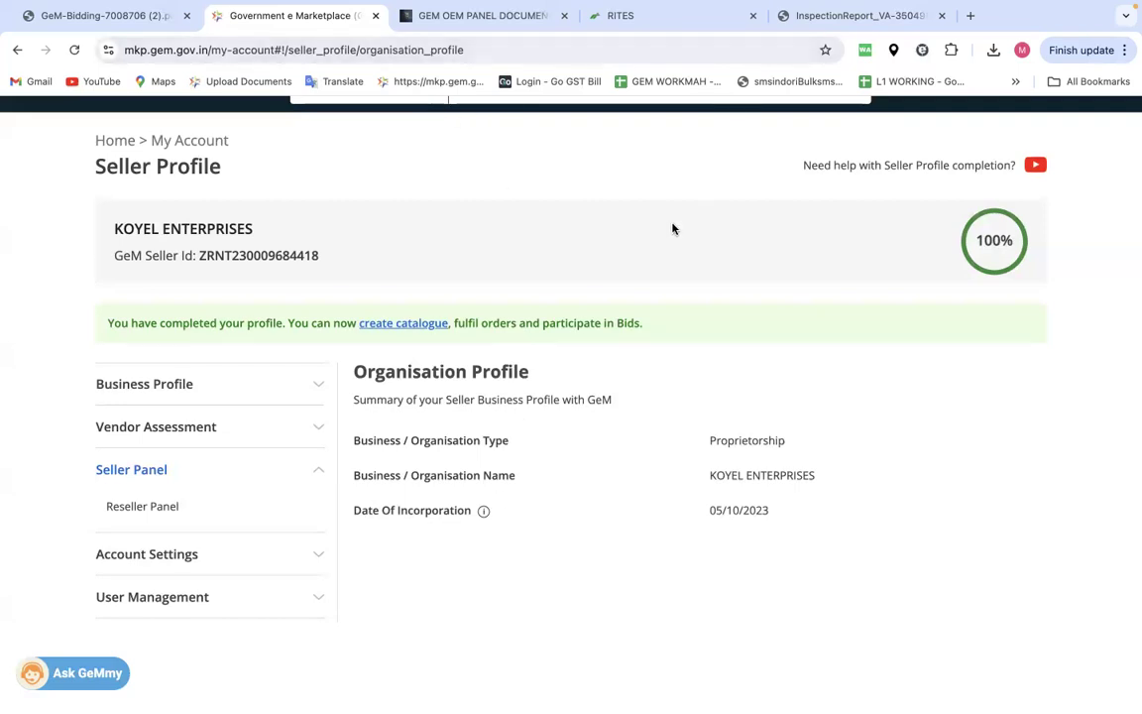
Step: Open the GeM seller dashboard, dismiss the GSTIN notice and decline the TAN update, and close the RITES and inspection report pages
scroll(673, 229, "up", 3)
left_click(739, 158)
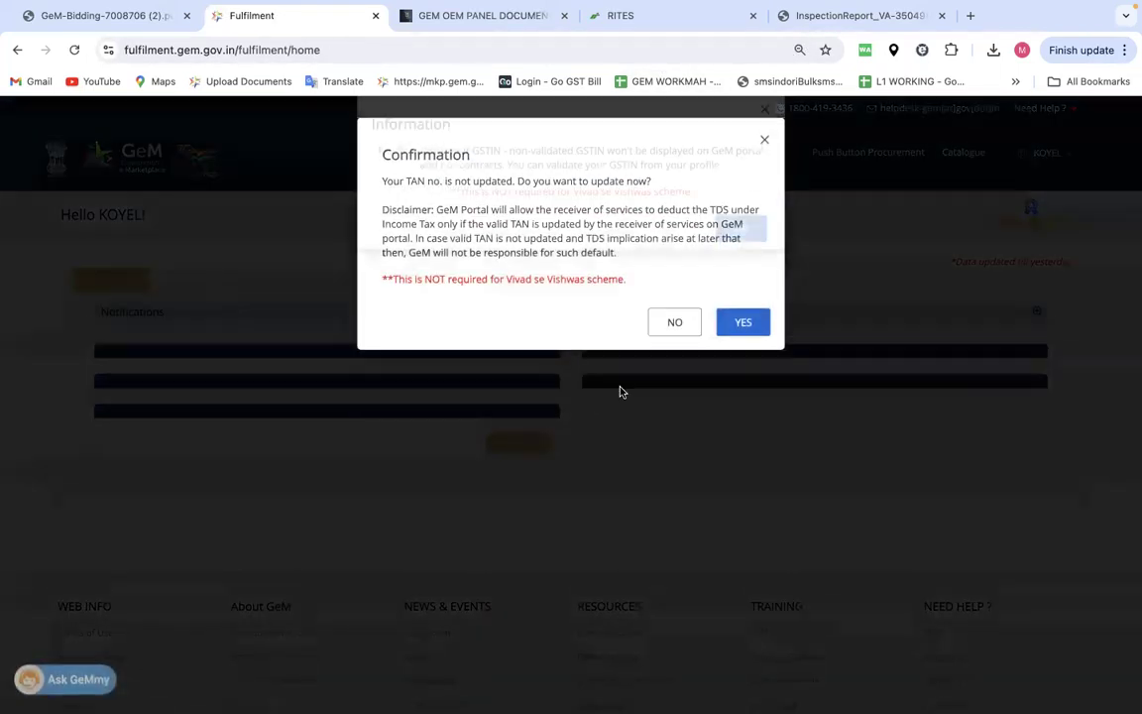
left_click(741, 258)
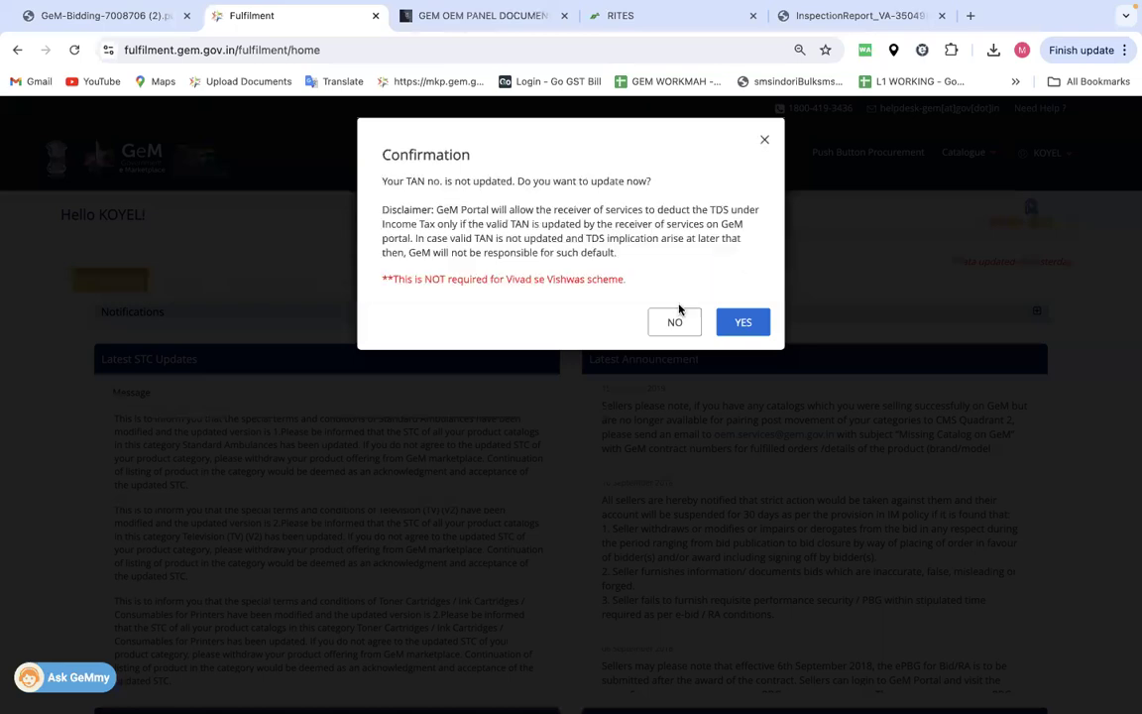
left_click(674, 321)
left_click(742, 238)
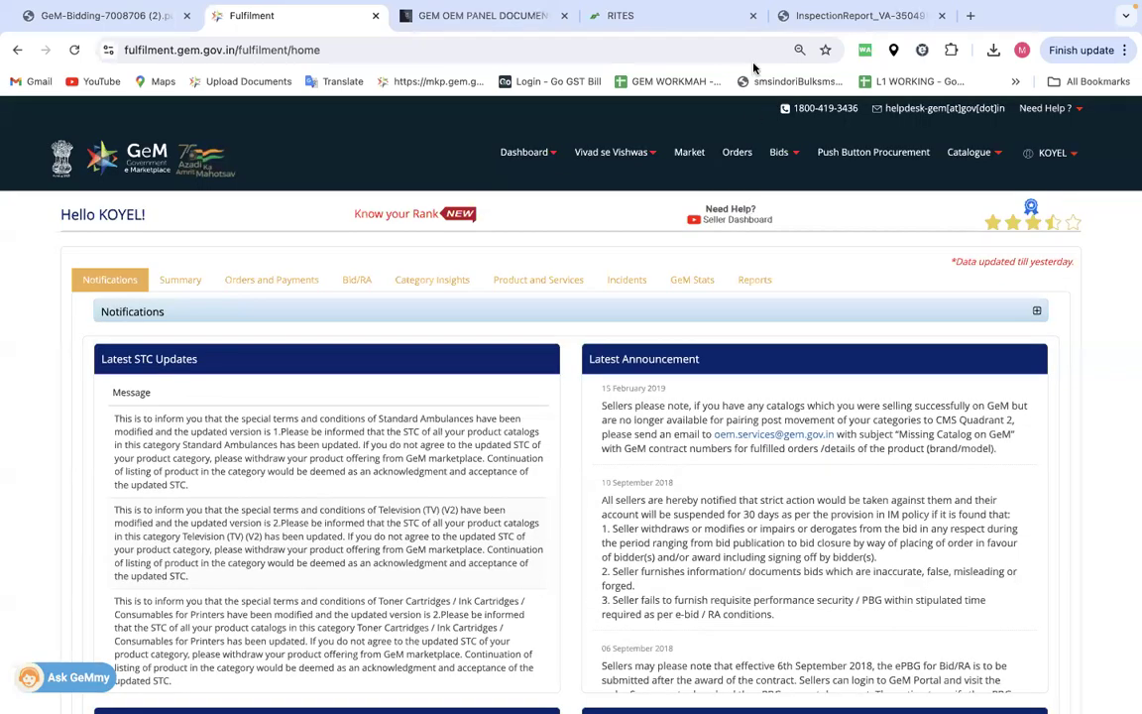
left_click(752, 16)
left_click(753, 16)
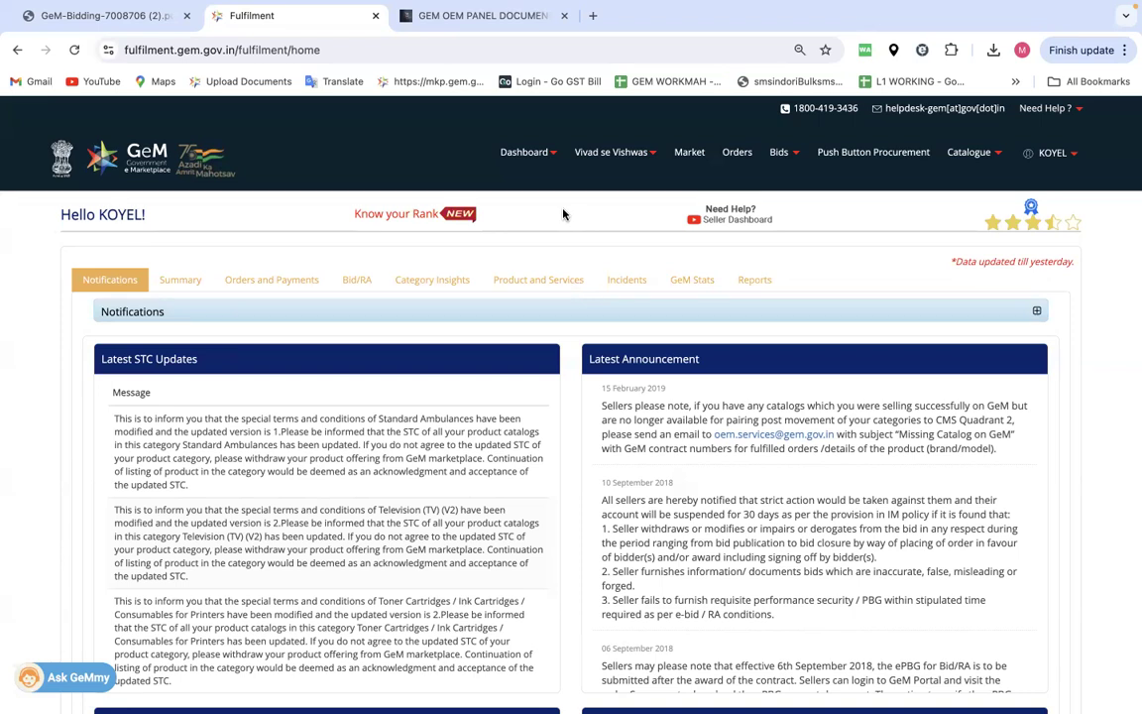
Step: Start a new product offering, search the categories for "plastic chair" and choose Plastic Moulded Chair as per IS 13713 (V2)
left_click(1000, 156)
mouse_move(897, 184)
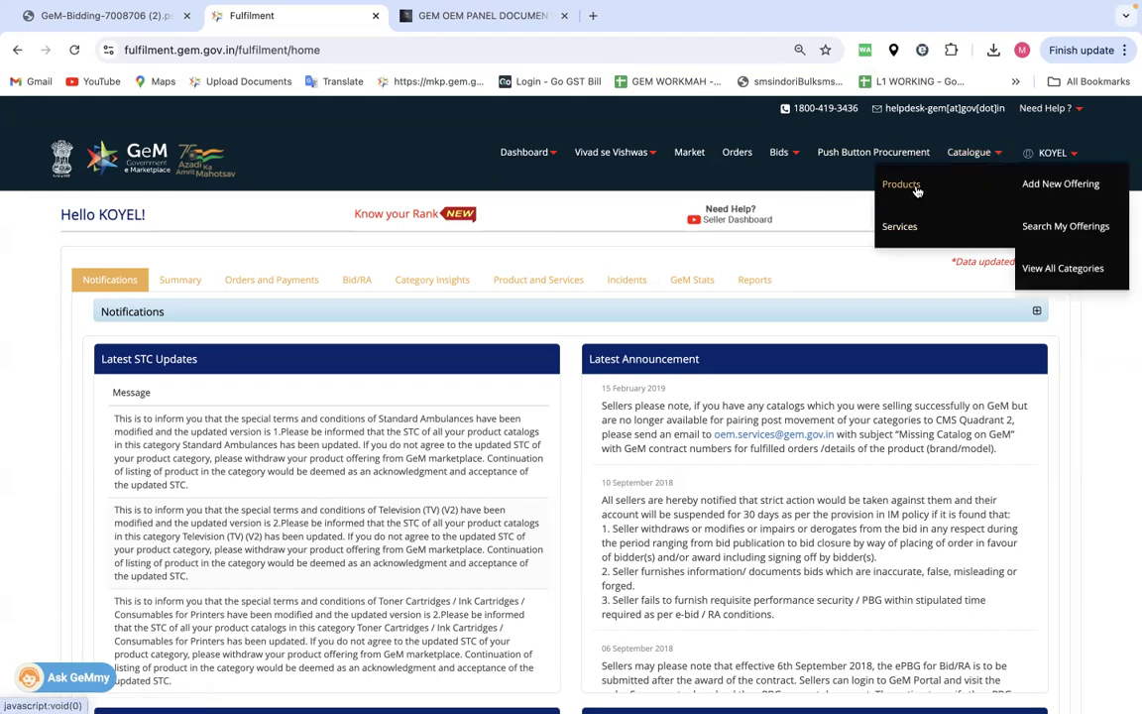
left_click(1053, 186)
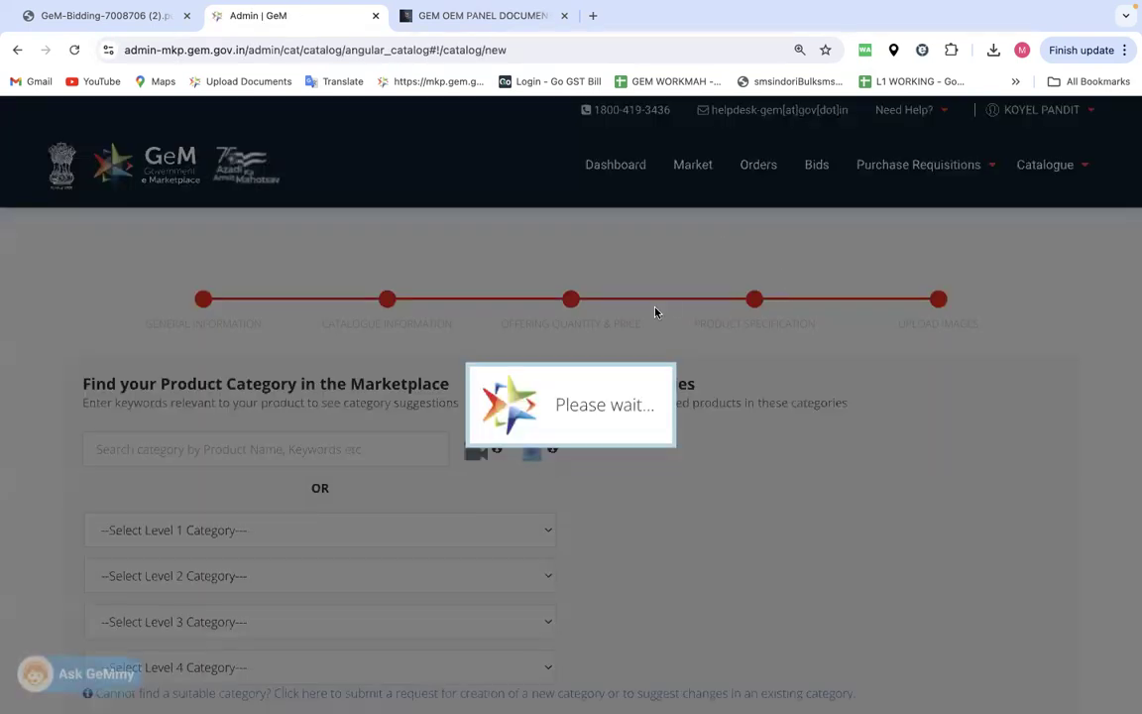
scroll(516, 328, "down", 2)
left_click(376, 375)
left_click(376, 376)
type("plastic ")
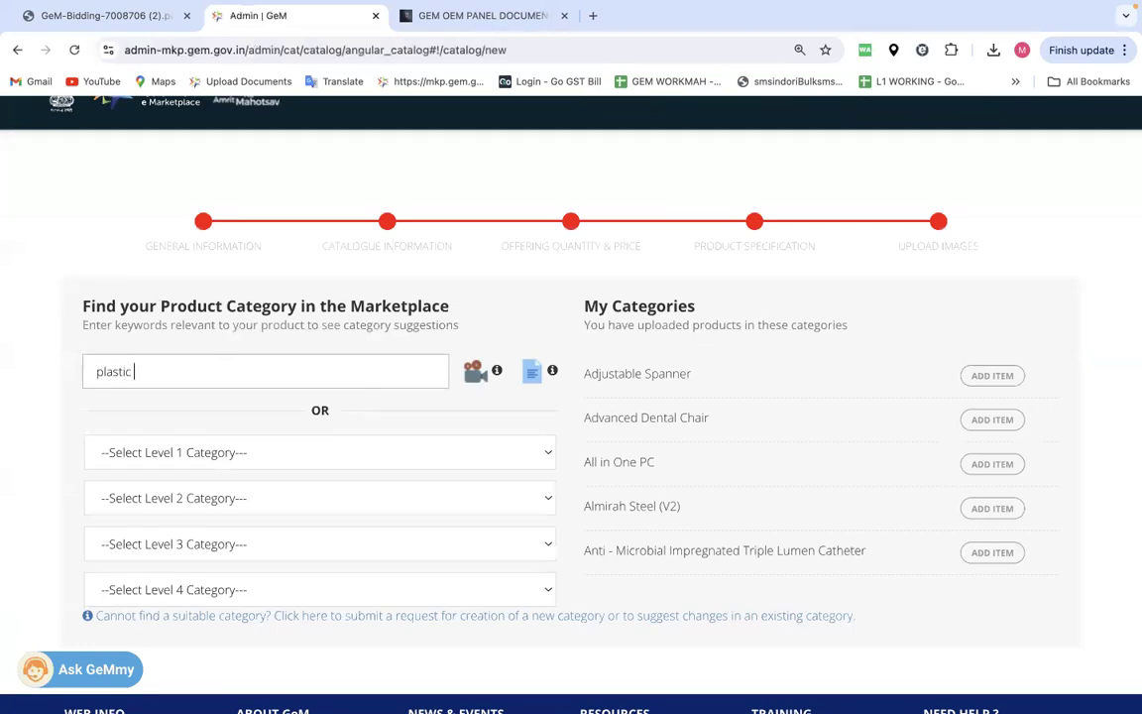
type("chair")
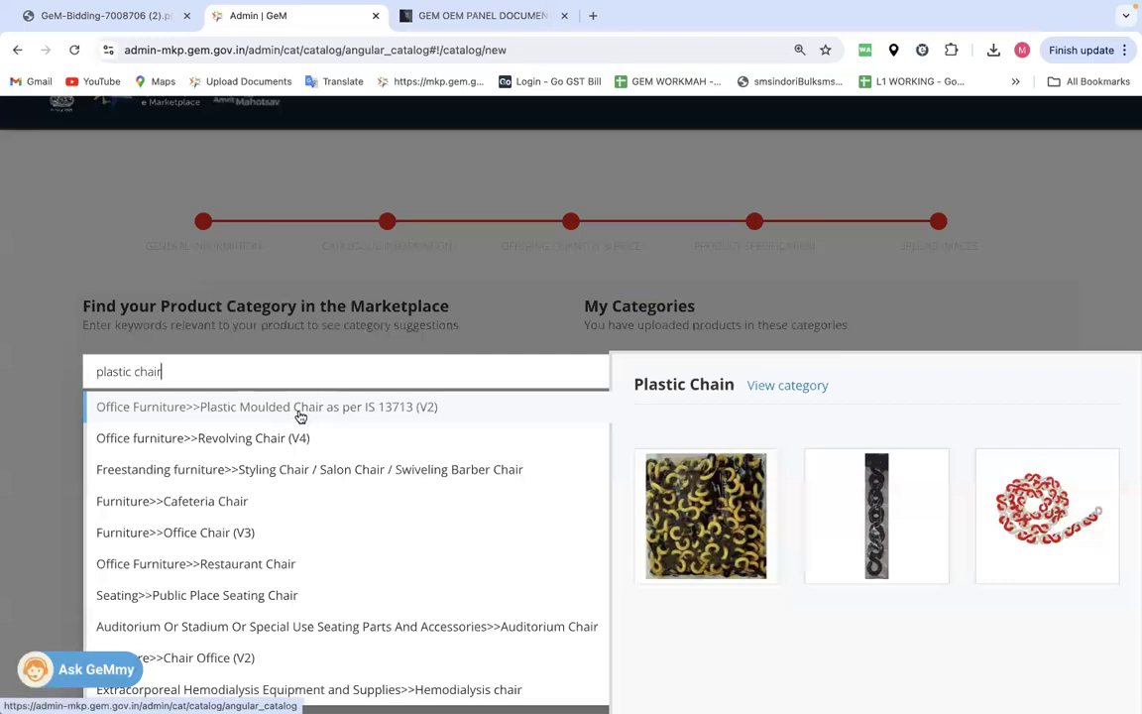
left_click(298, 416)
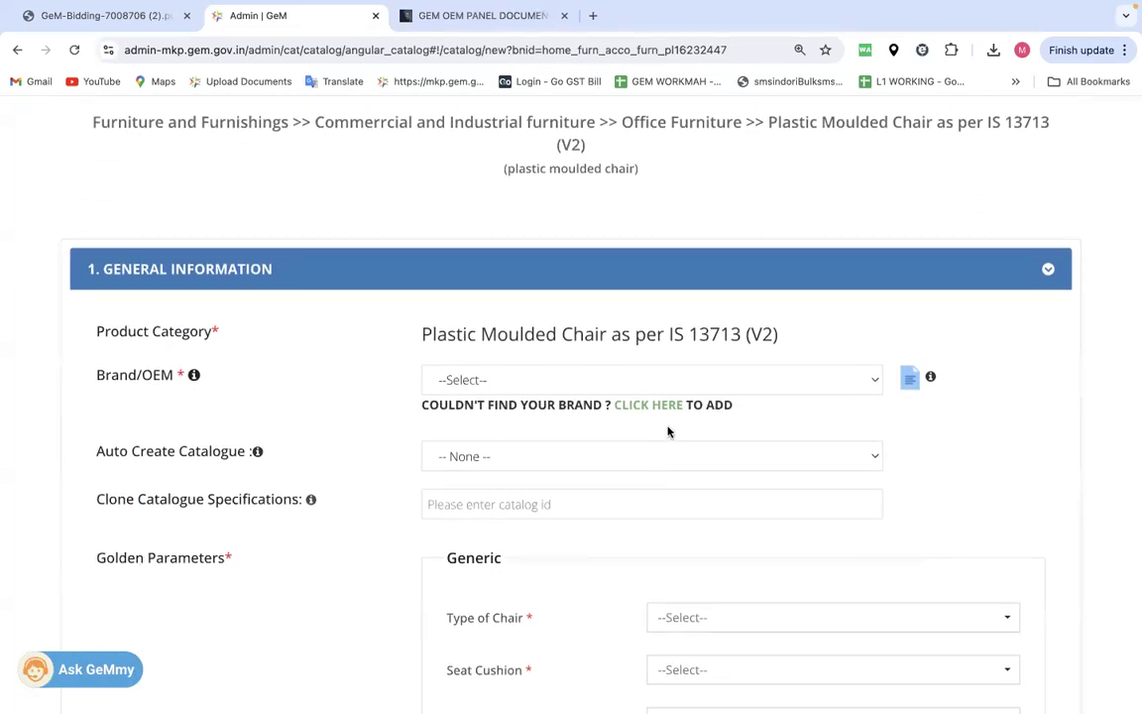
Step: Start a new brand request as owner of a registered trademark, enter the brand "bhagat plastic", and proceed to its details form
left_click(487, 380)
left_click(363, 426)
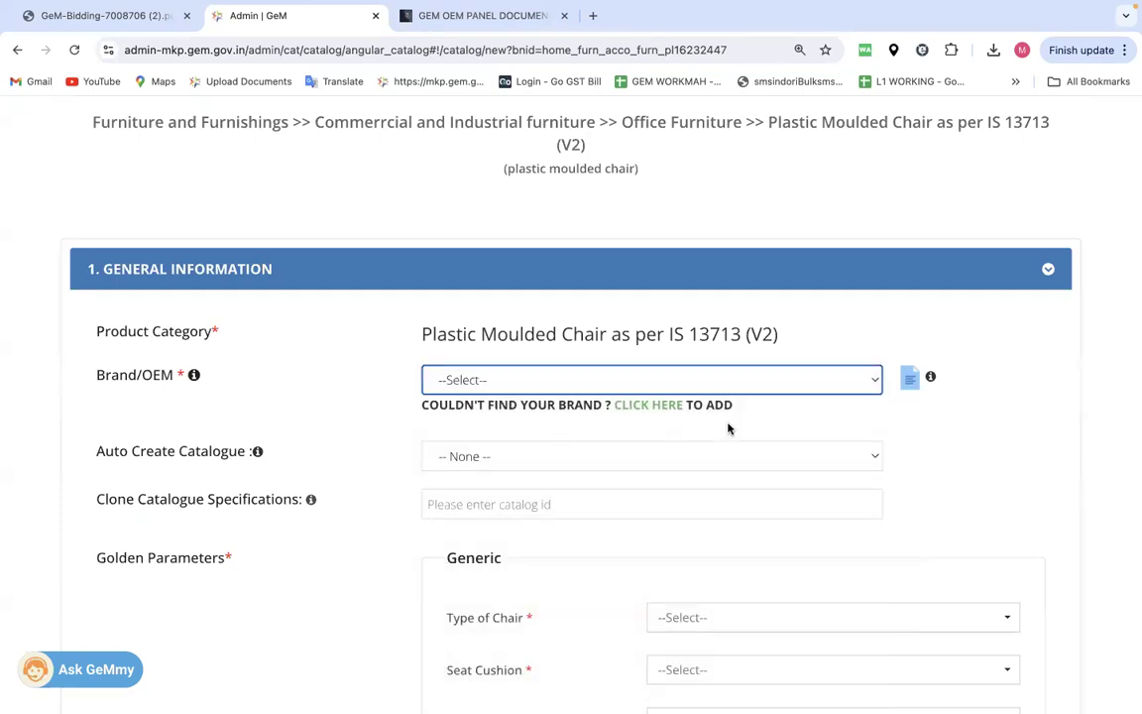
left_click(650, 406)
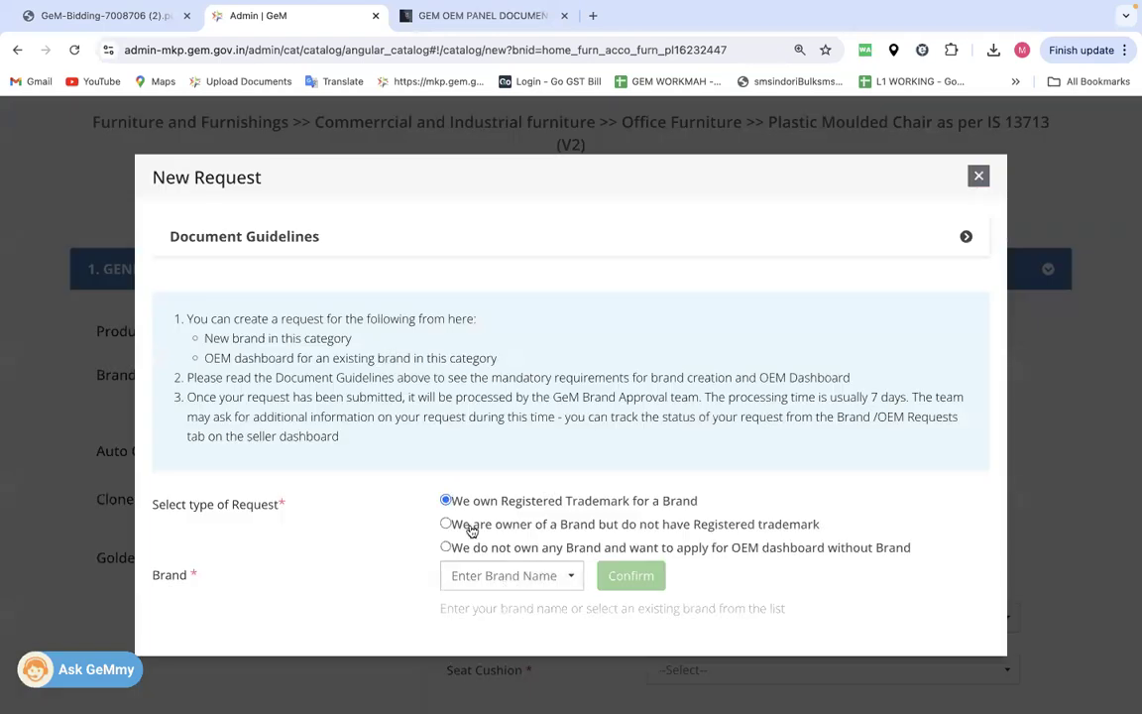
left_click(486, 576)
type("bhagat plastic")
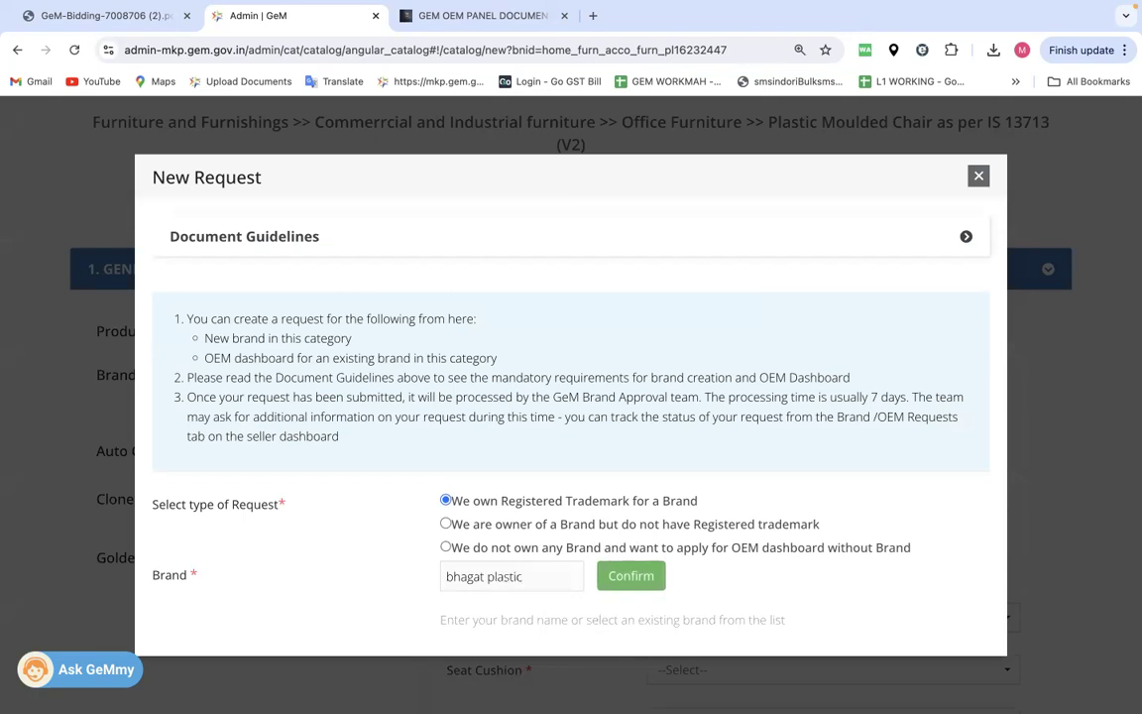
left_click(629, 576)
scroll(653, 513, "down", 2)
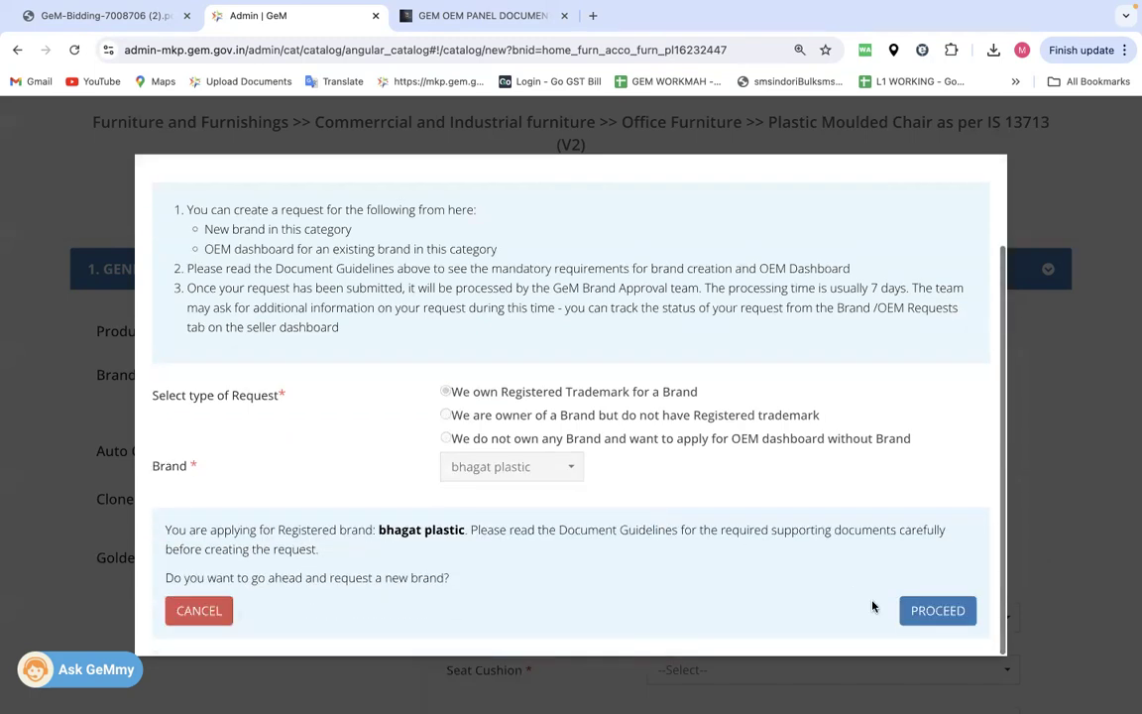
left_click(937, 612)
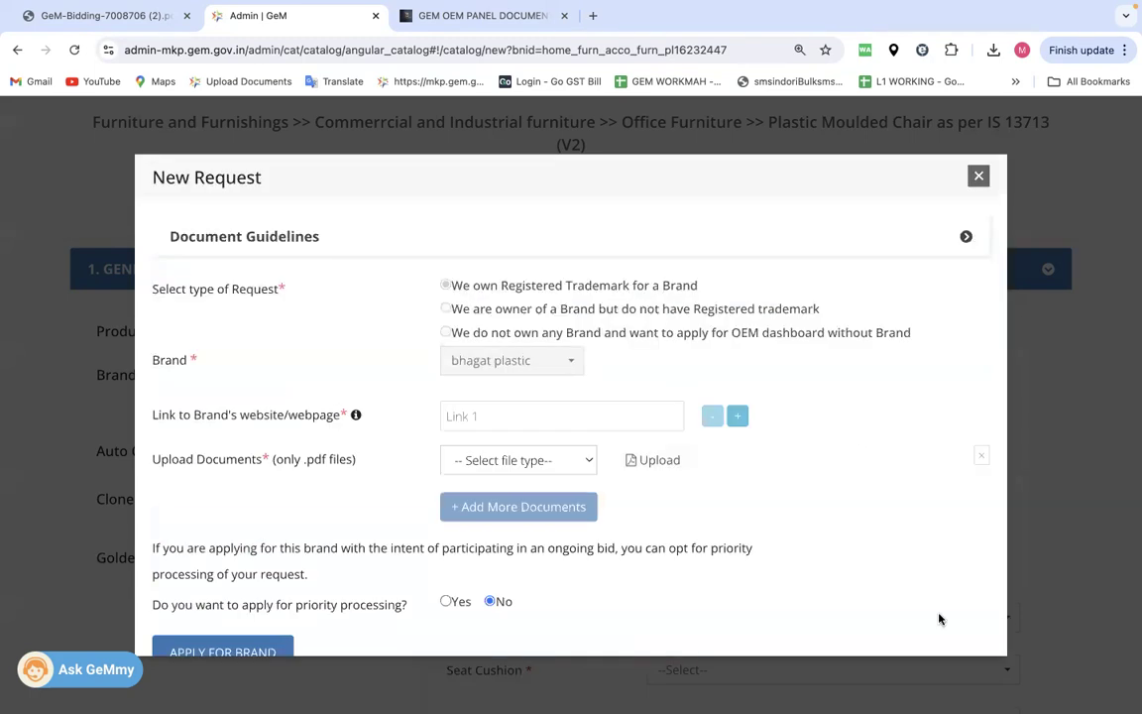
Step: Set the upload document type to Trademark registration proof and activate the brand's website link field
left_click(510, 462)
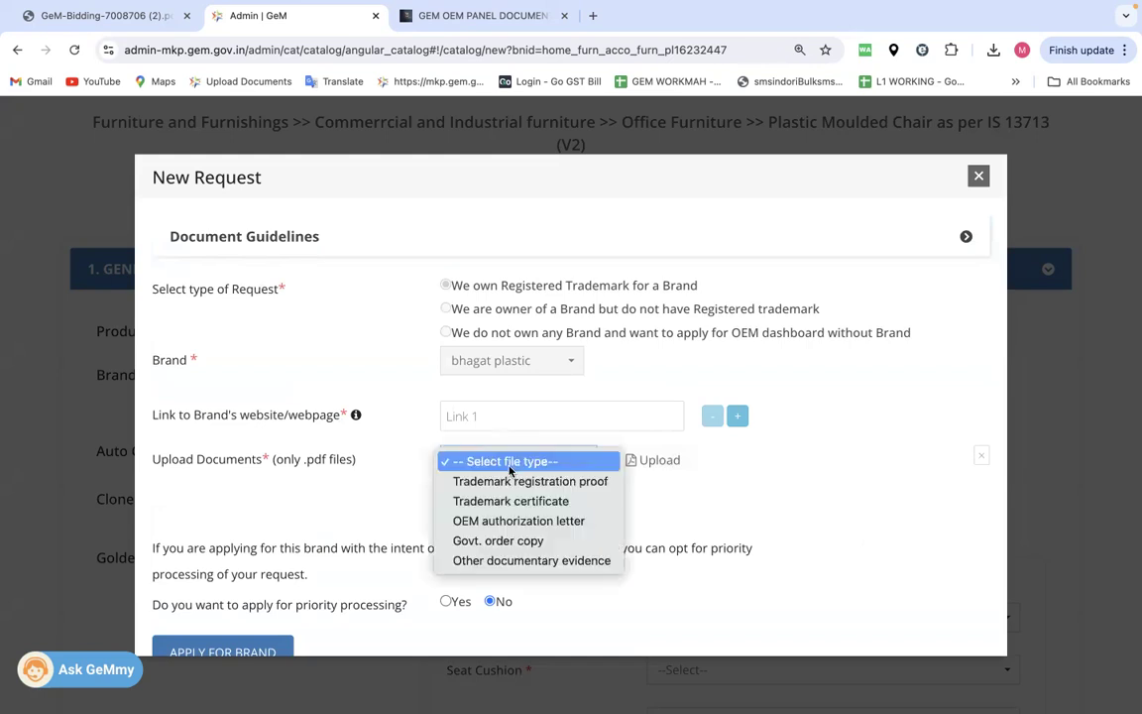
left_click(507, 483)
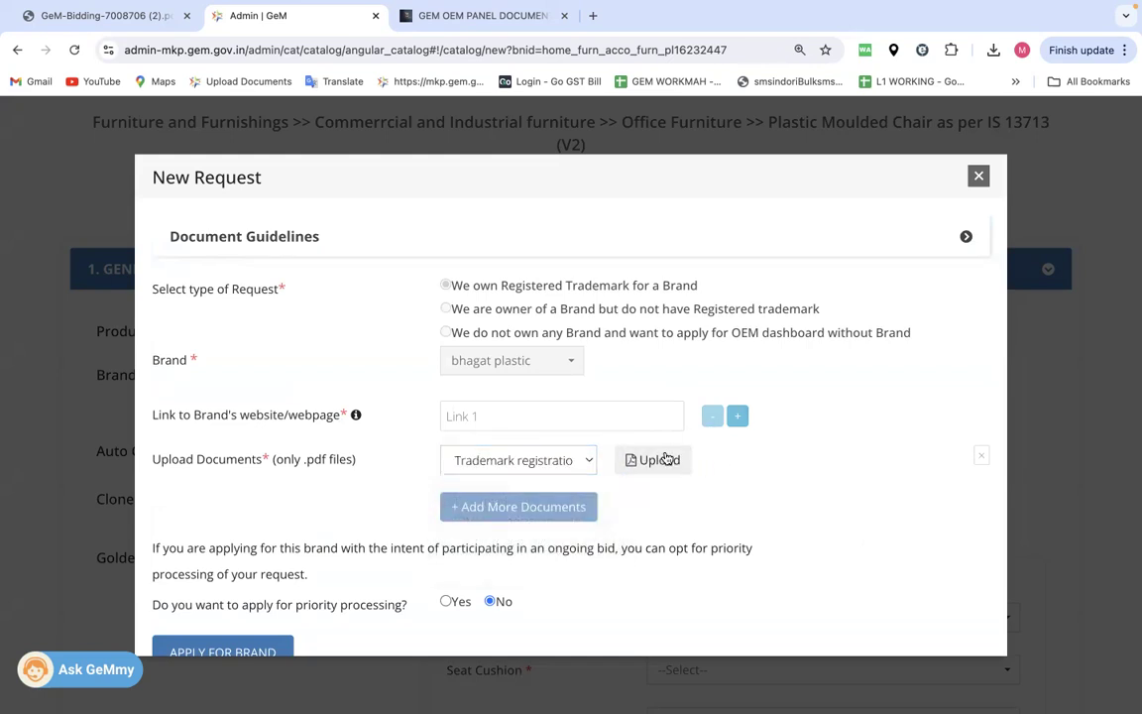
left_click(510, 421)
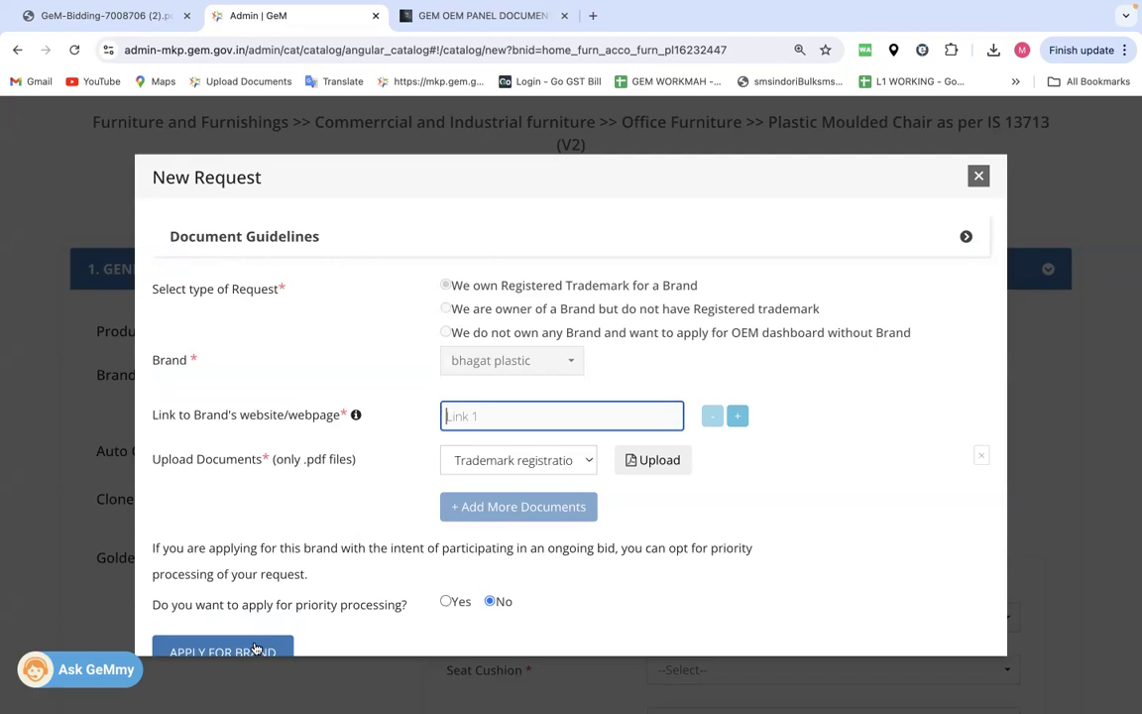
Step: Close the unfinished brand request, review the request types with and without a registered trademark in a fresh one, and close it
left_click(979, 177)
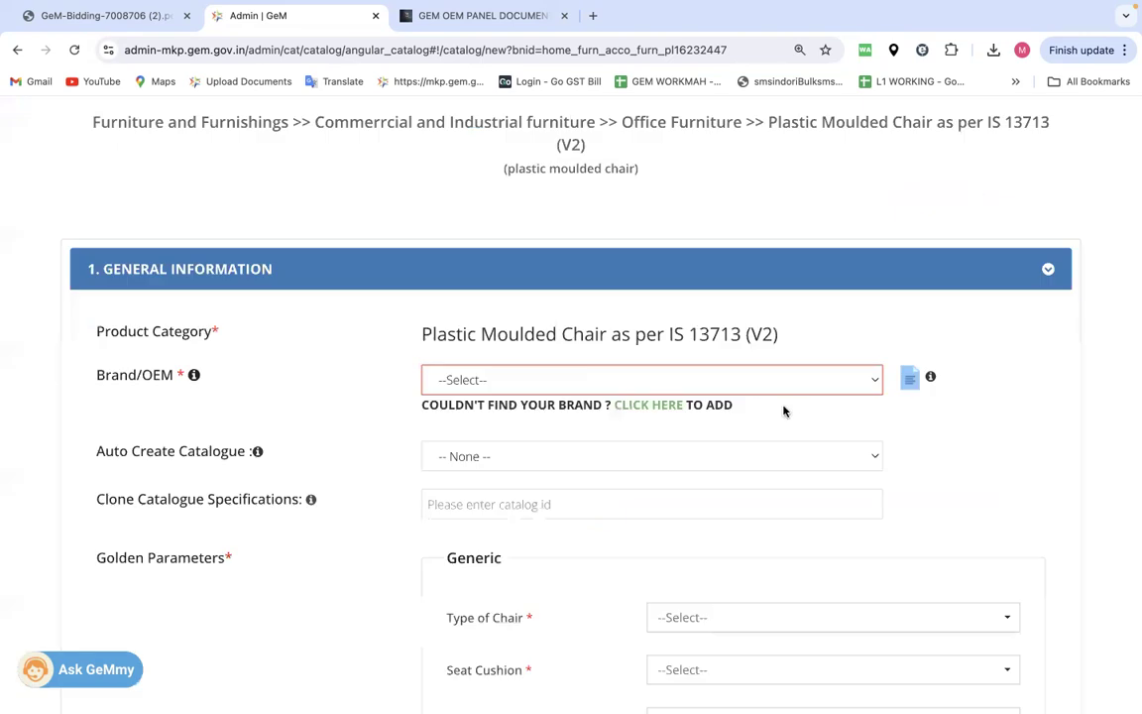
left_click(658, 406)
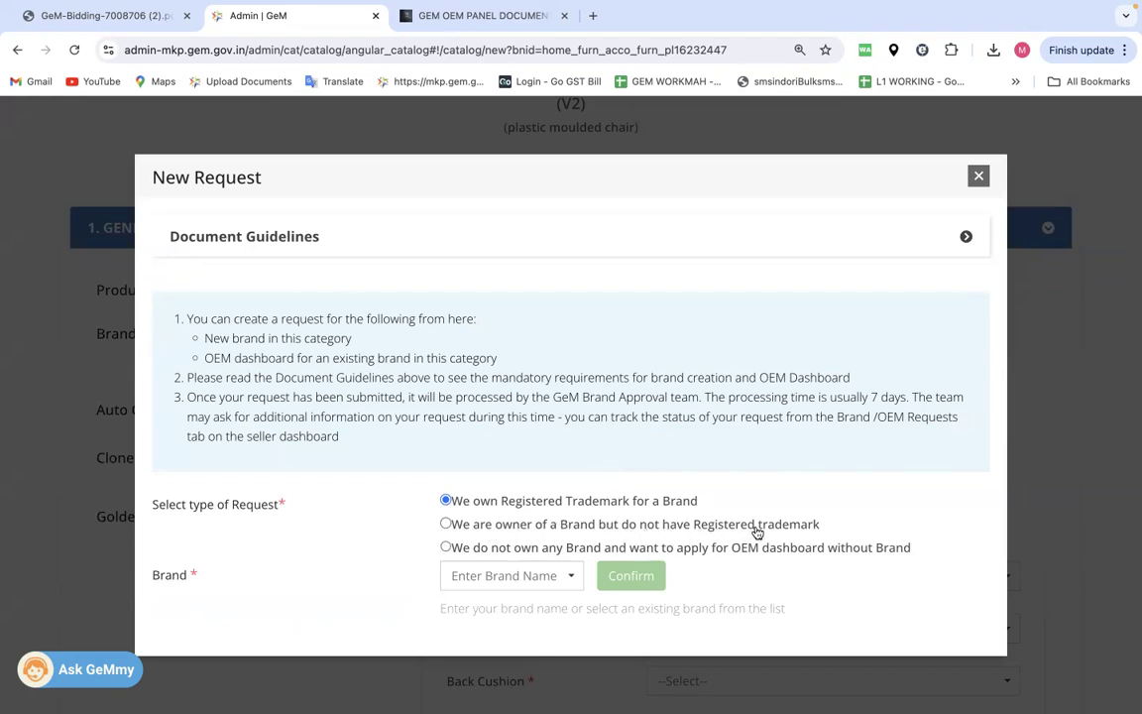
left_click(446, 525)
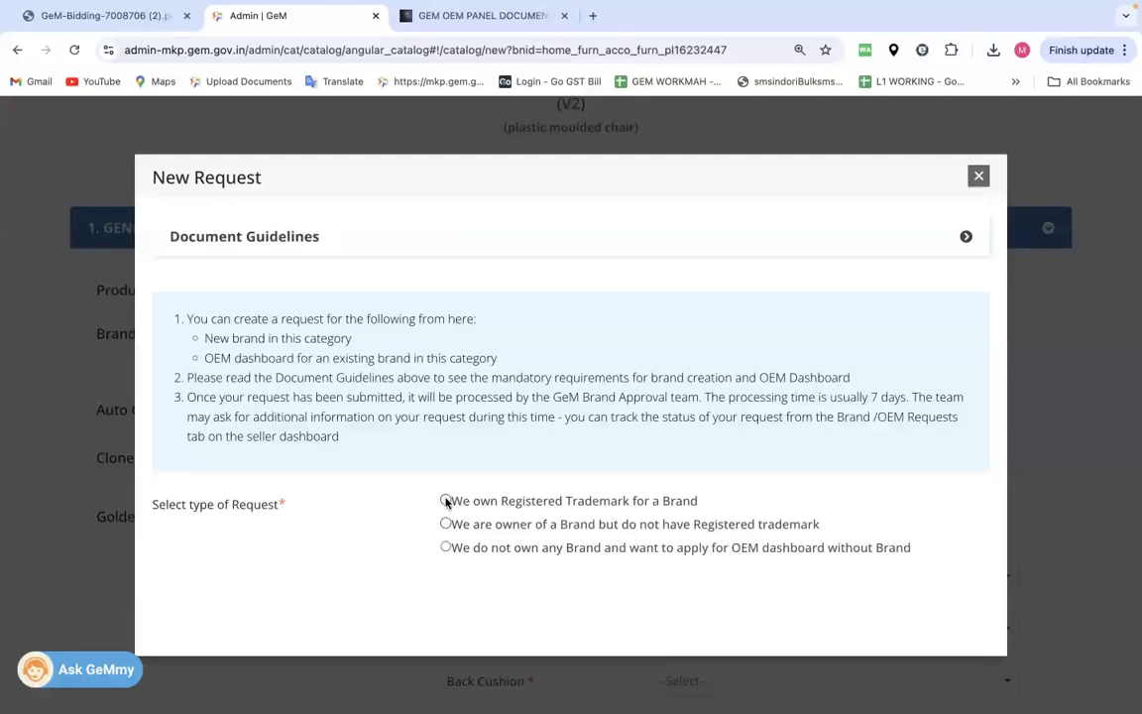
left_click(446, 502)
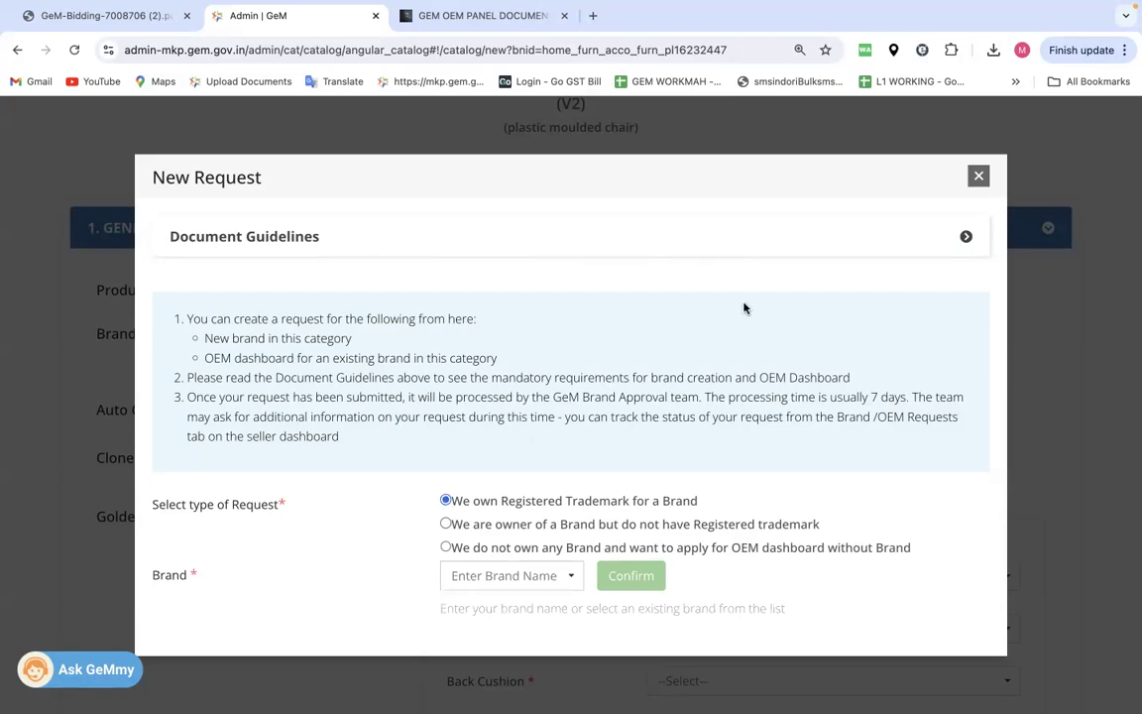
left_click(977, 185)
Step: Open the search page for existing product offerings and show the Brand / OEM Requests list
scroll(873, 296, "up", 3)
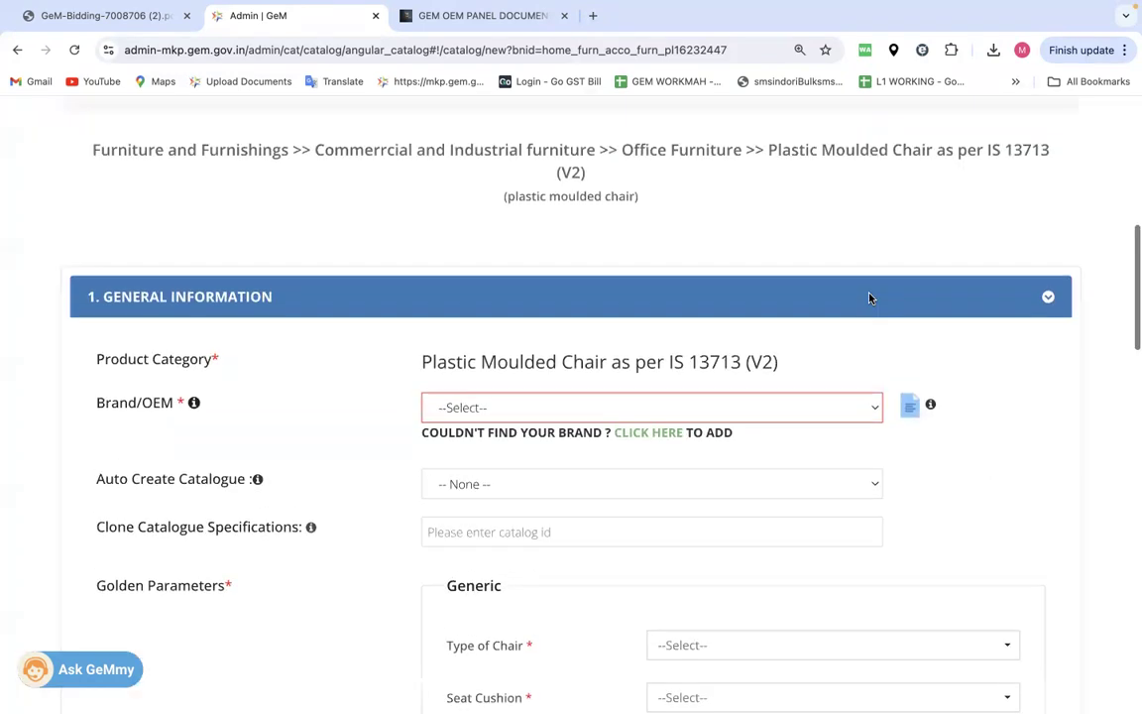
scroll(870, 298, "up", 5)
left_click(1085, 166)
mouse_move(1056, 197)
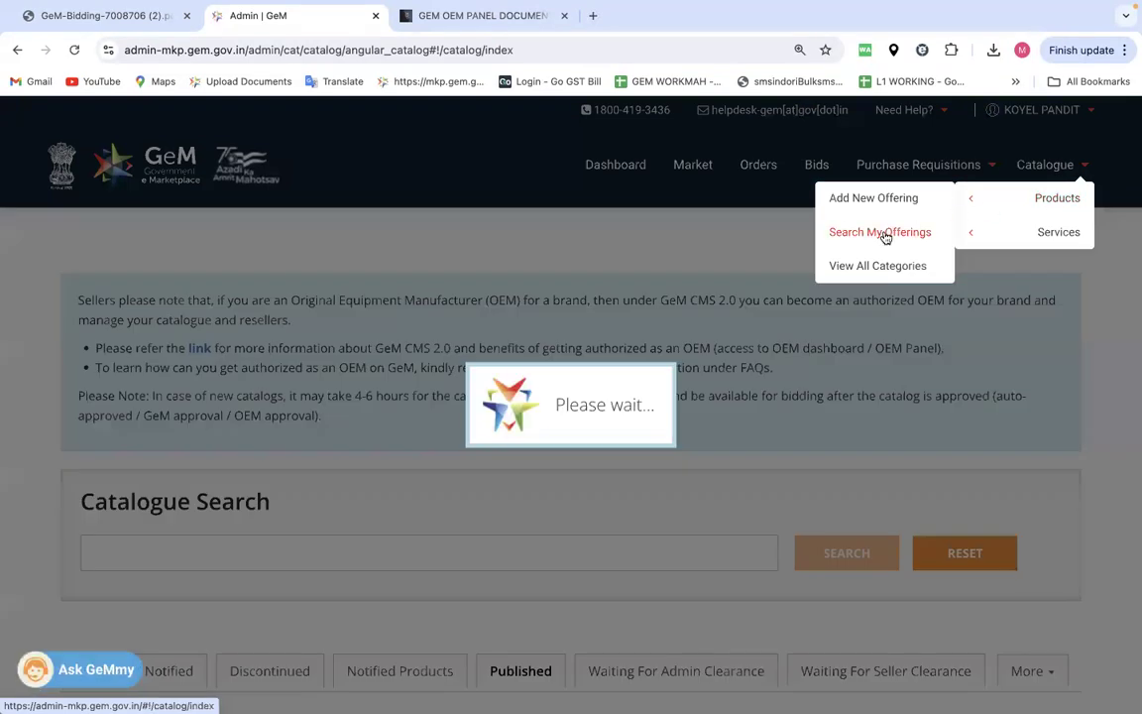
left_click(884, 234)
scroll(782, 335, "down", 5)
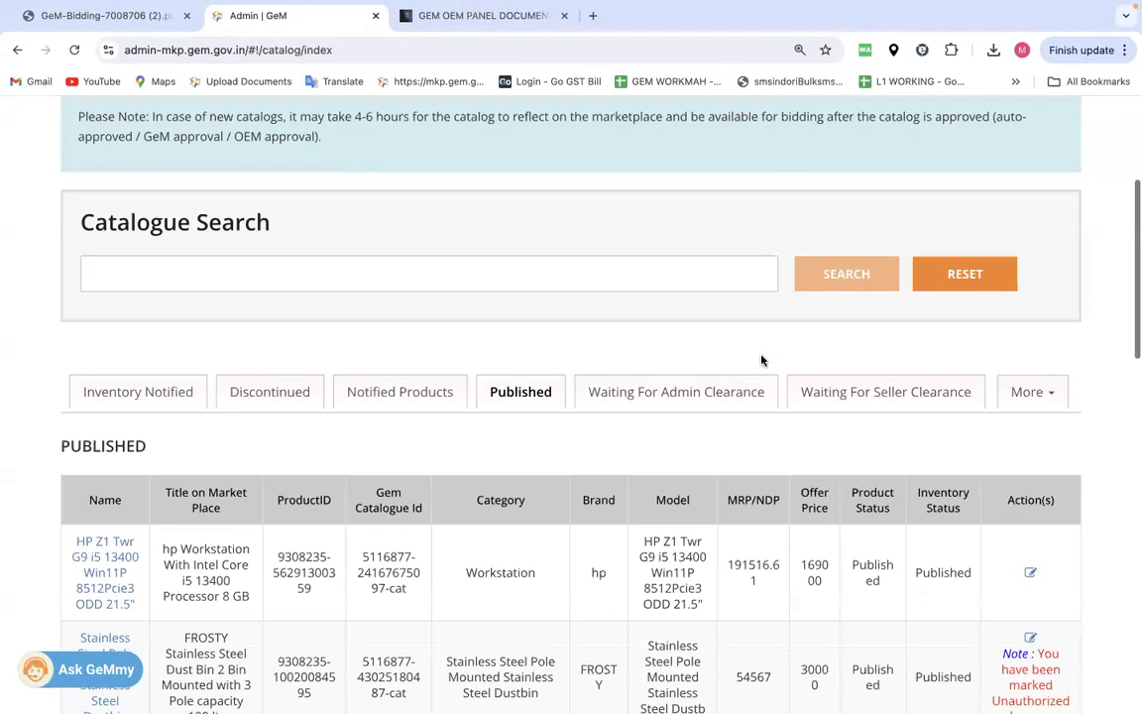
left_click(1045, 366)
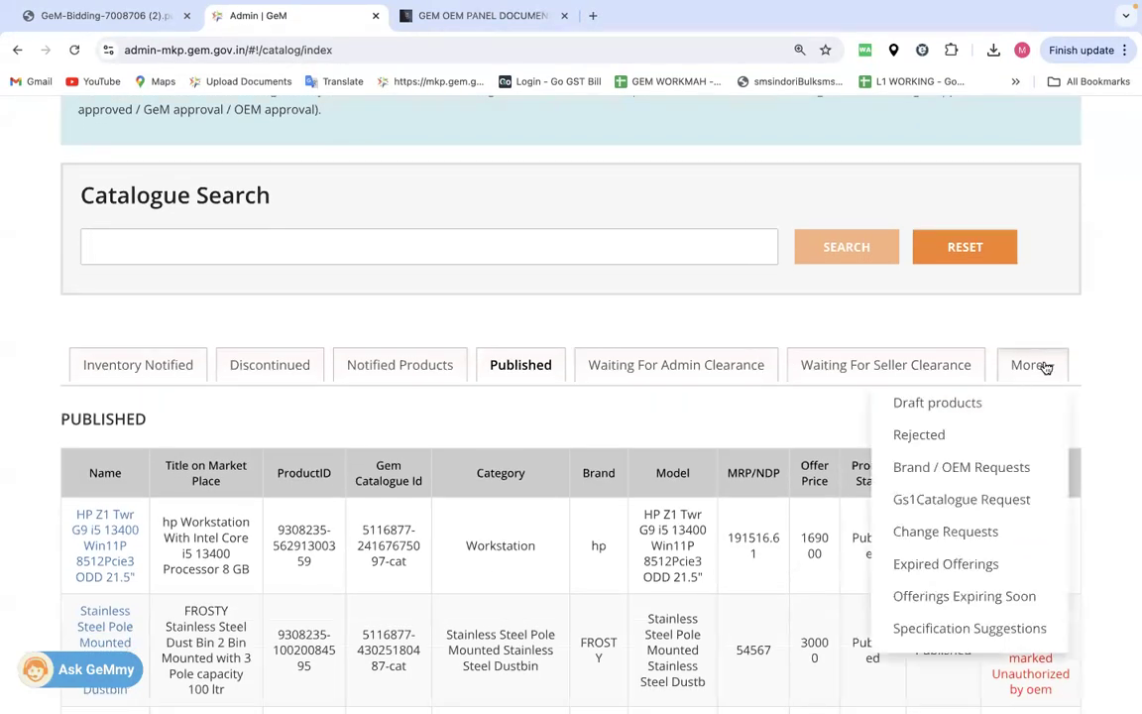
left_click(959, 469)
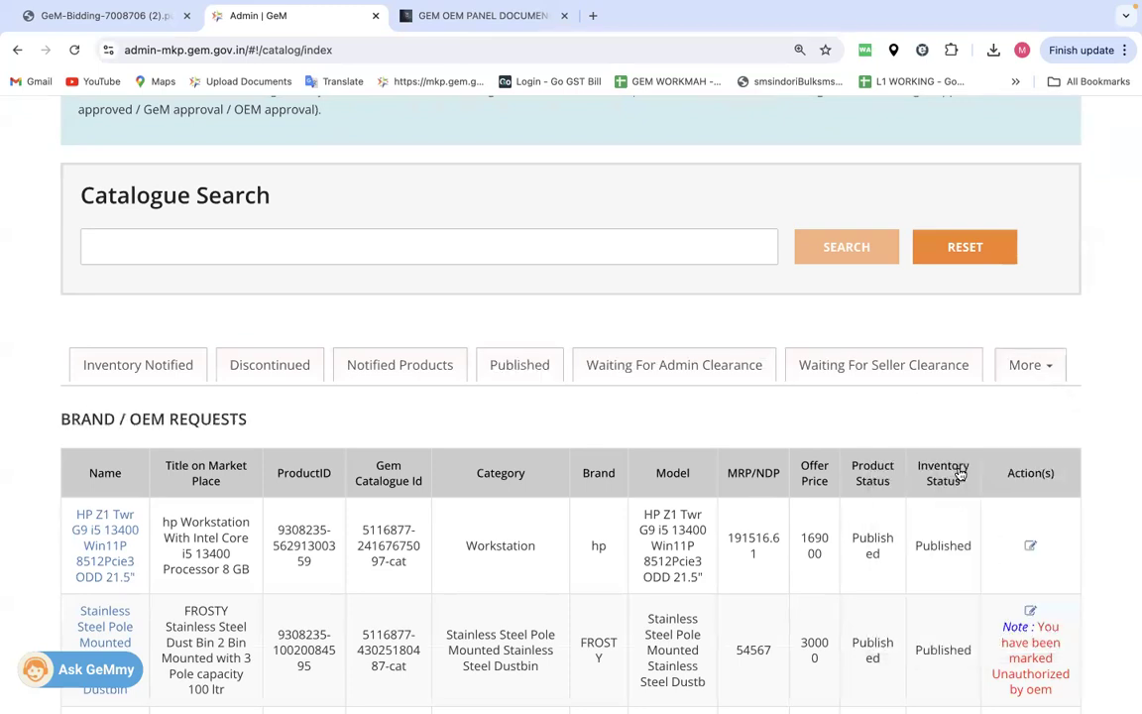
scroll(693, 542, "down", 1)
left_click_drag(553, 453, 431, 499)
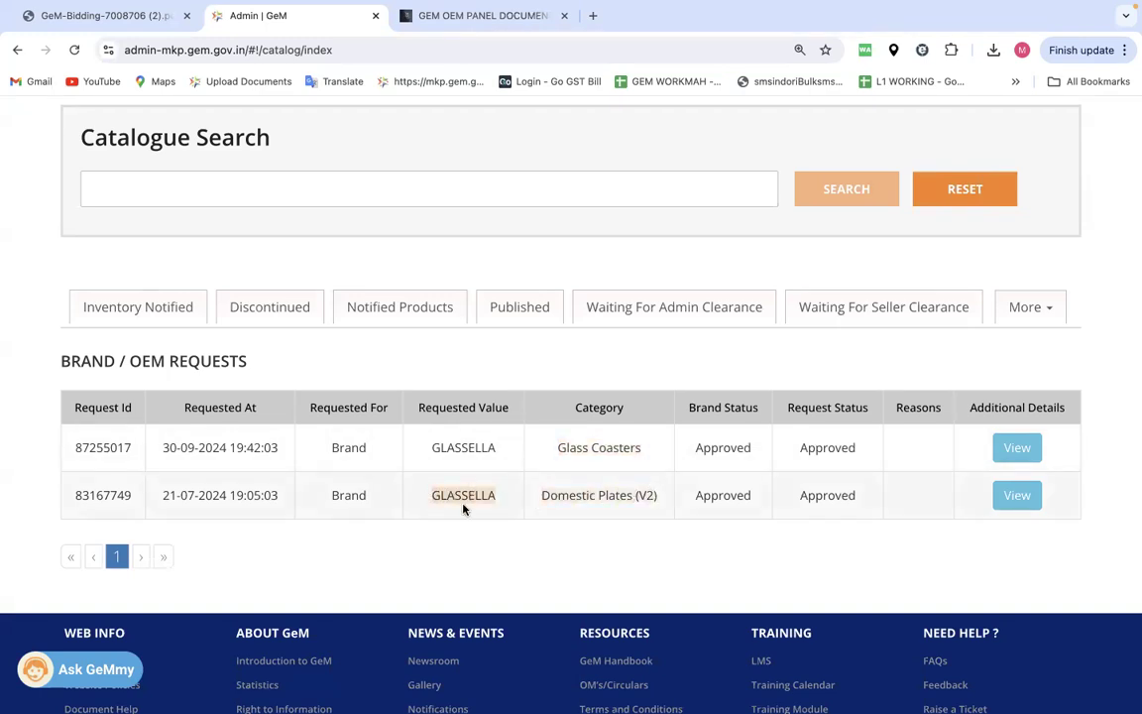
Step: Switch to the desktop, view the trademark record in TM.pdf, close it and return to the browser
key("ctrl+Up")
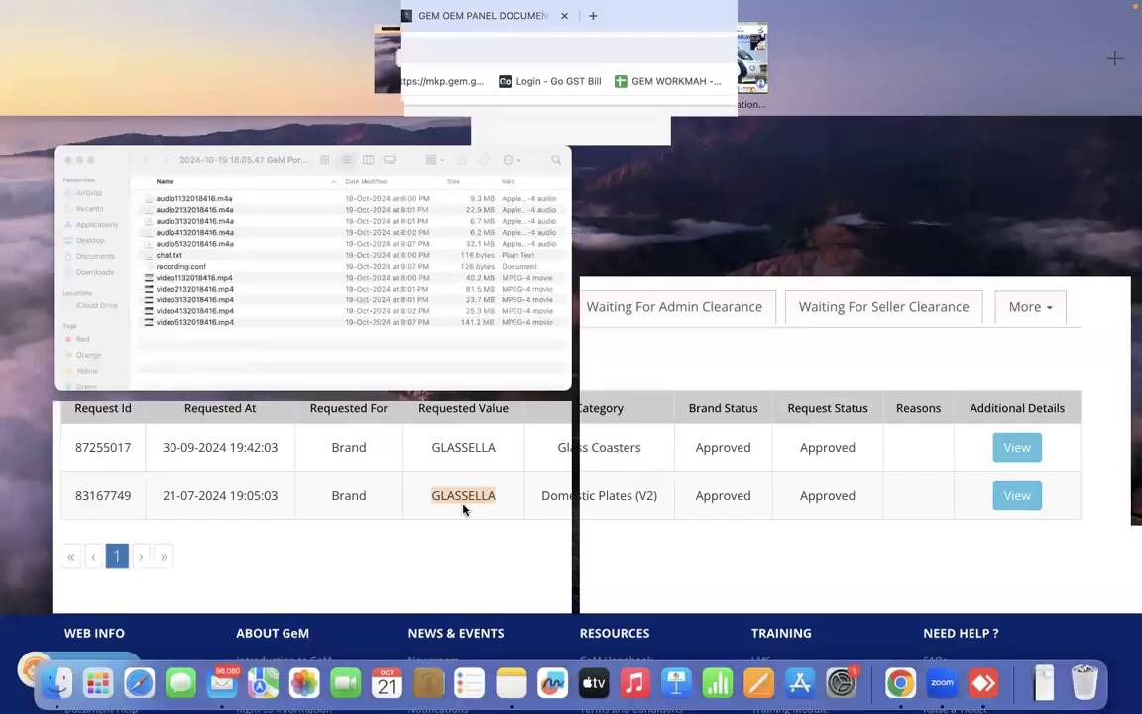
left_click(665, 186)
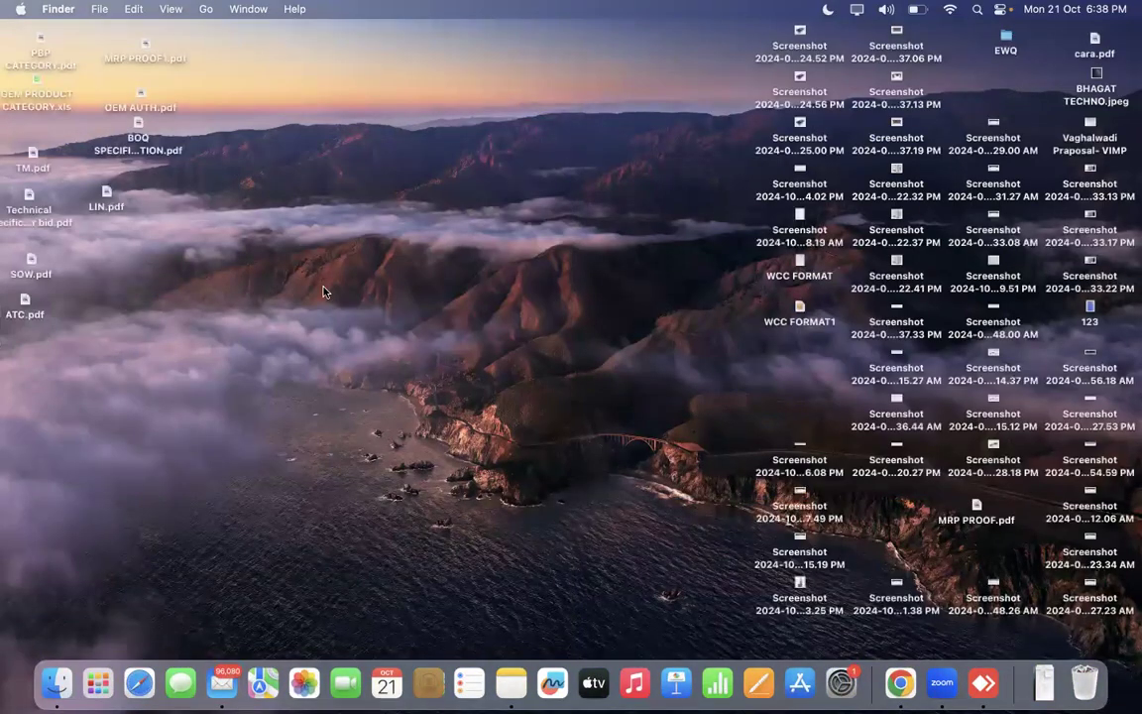
left_click(214, 77)
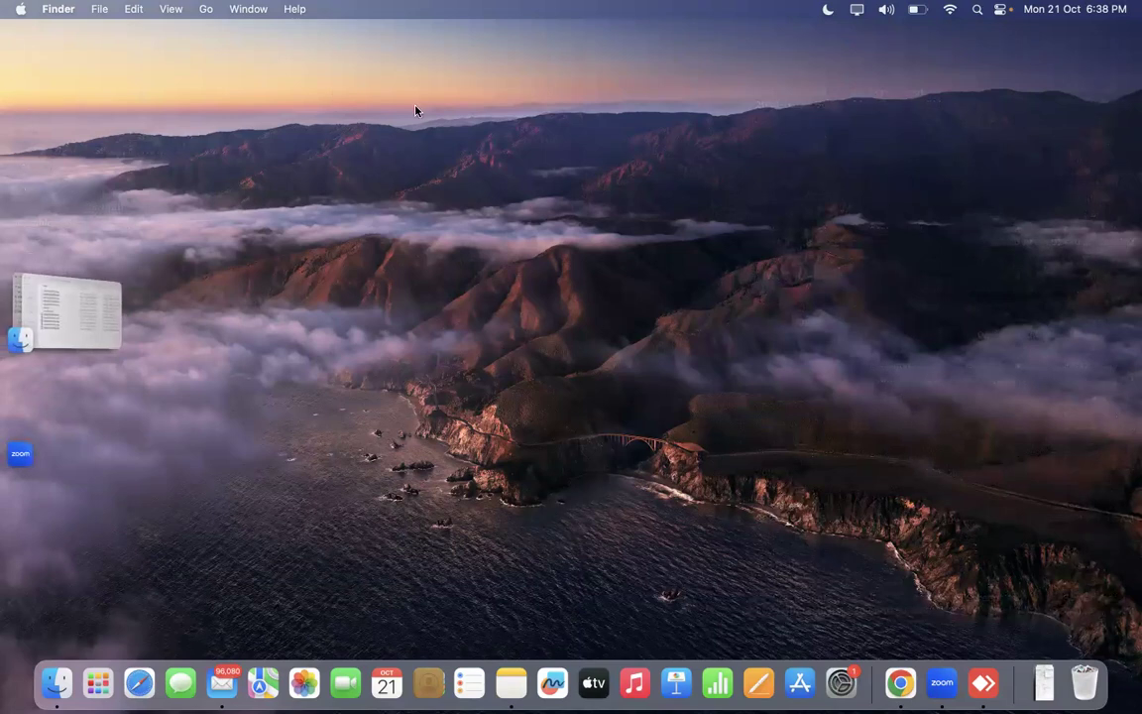
left_click(347, 249)
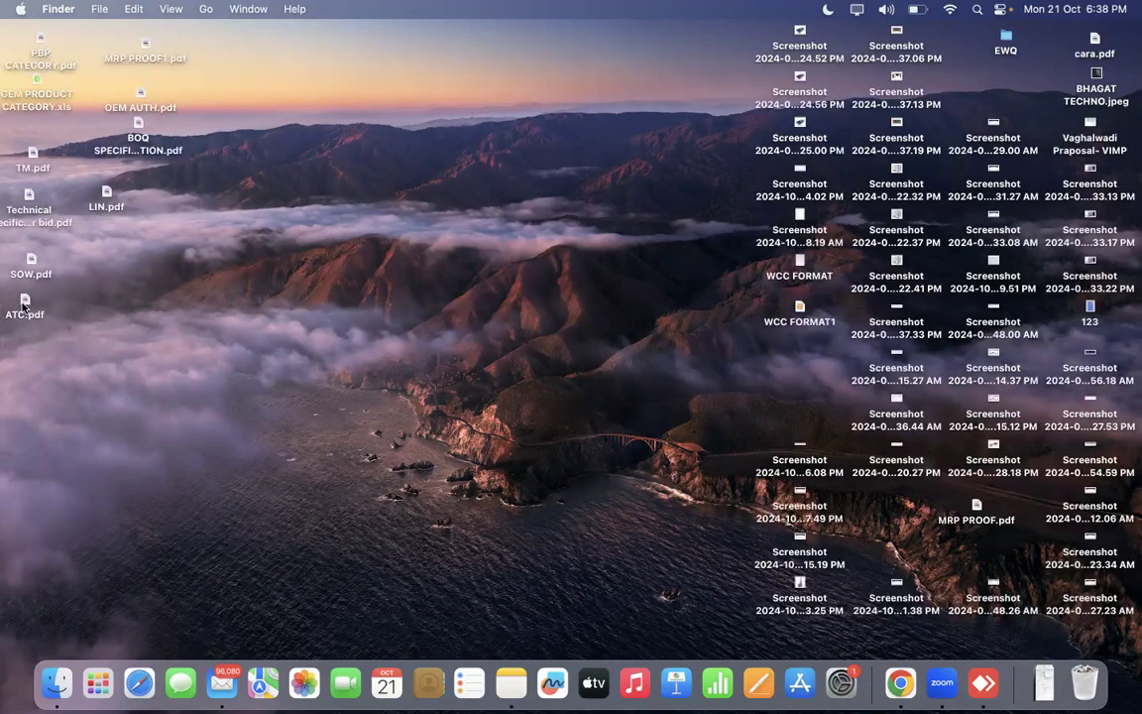
double_click(33, 155)
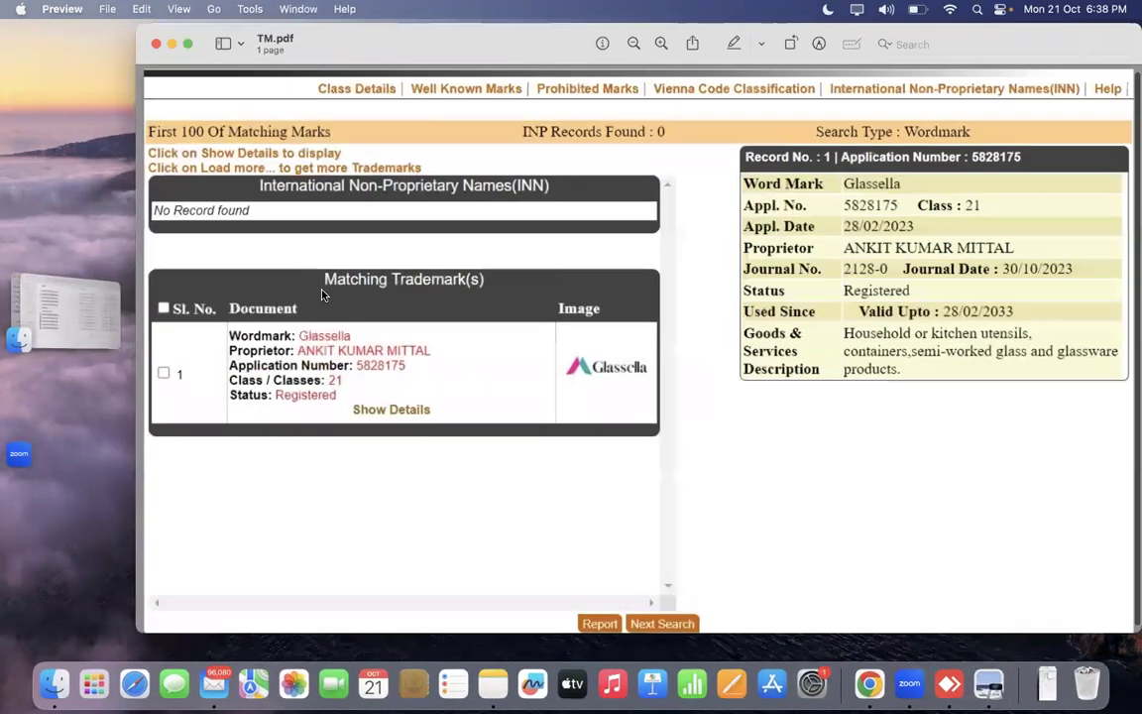
scroll(537, 363, "up", 3)
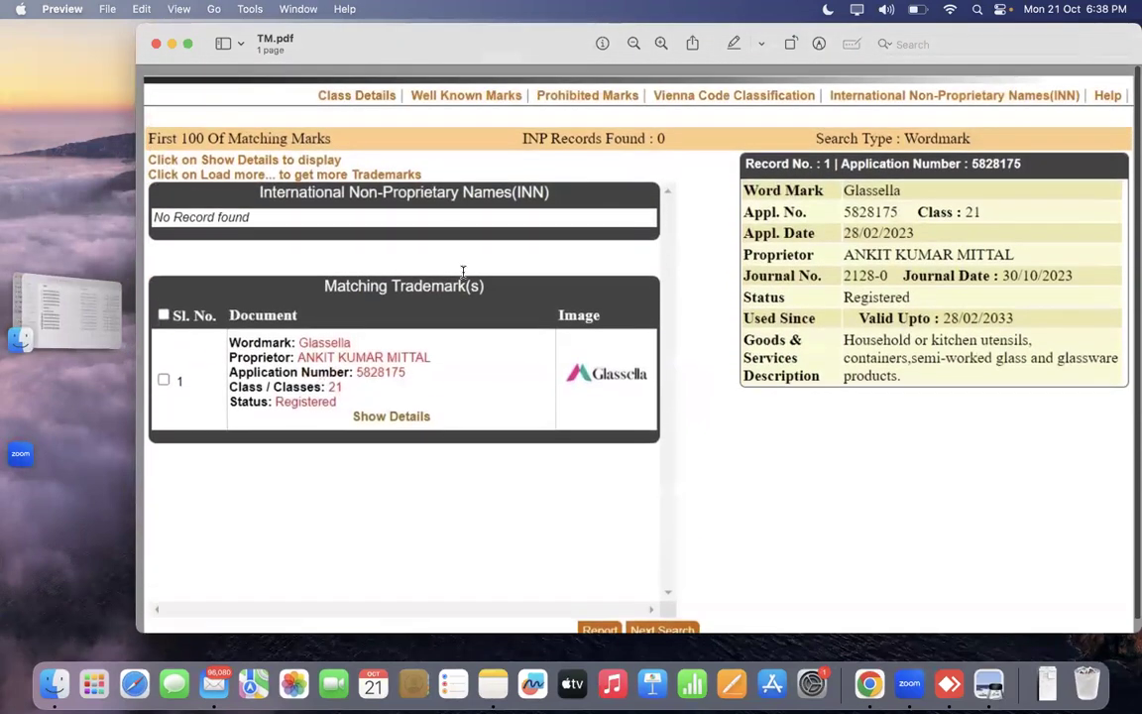
left_click(156, 44)
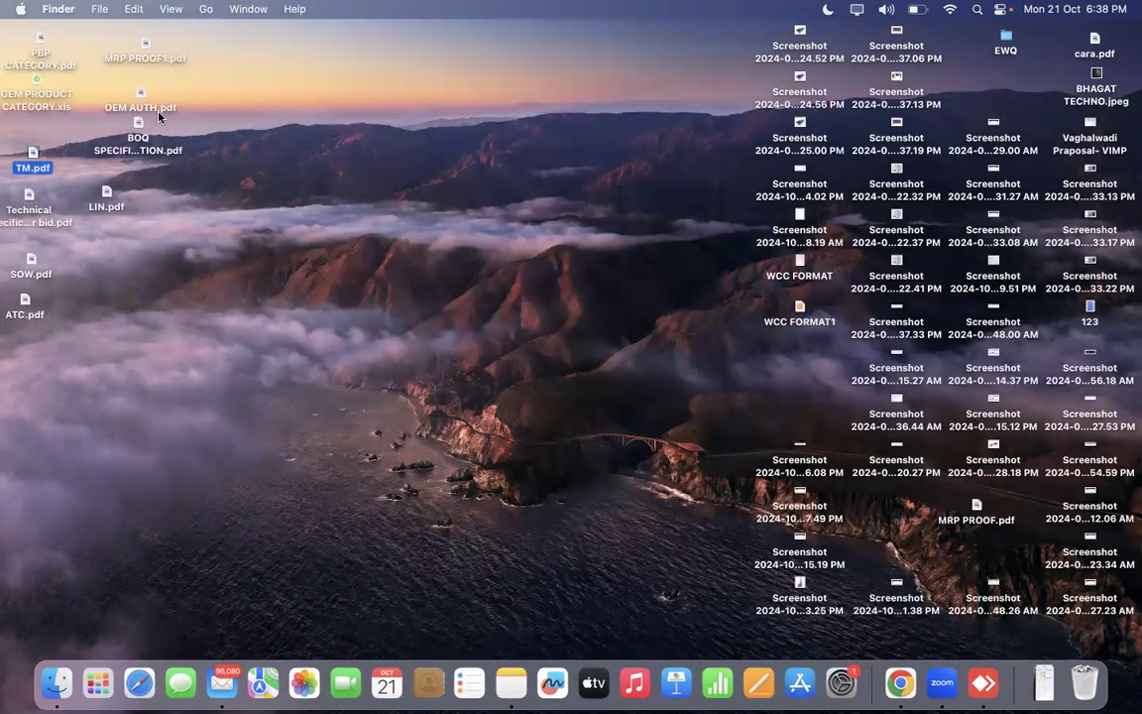
key("ctrl+Right")
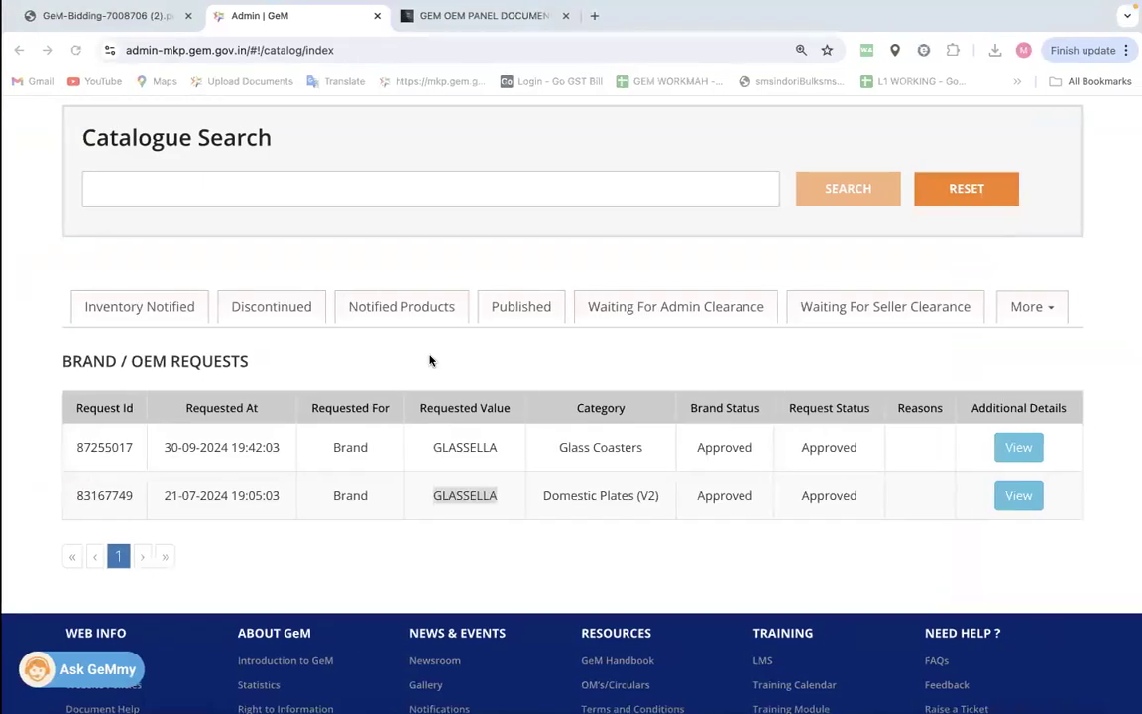
Step: View the details of the GLASSELLA request for Glass Coasters, read through its trademark certificate, and close the details
left_click(1028, 458)
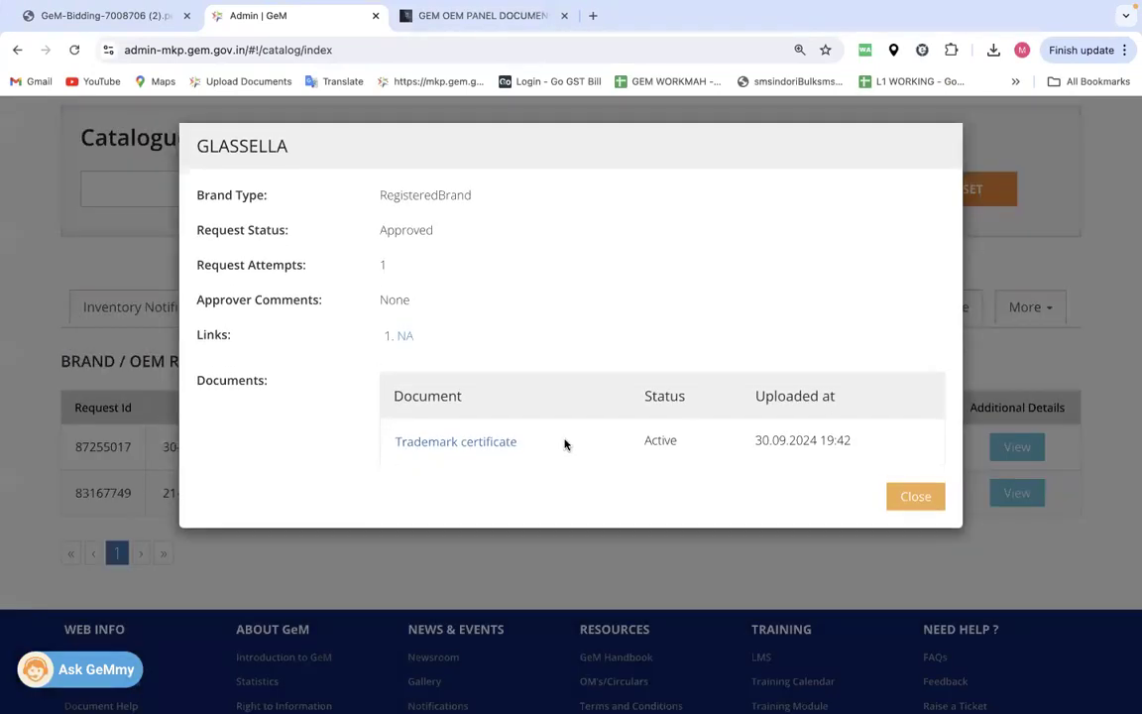
left_click(466, 442)
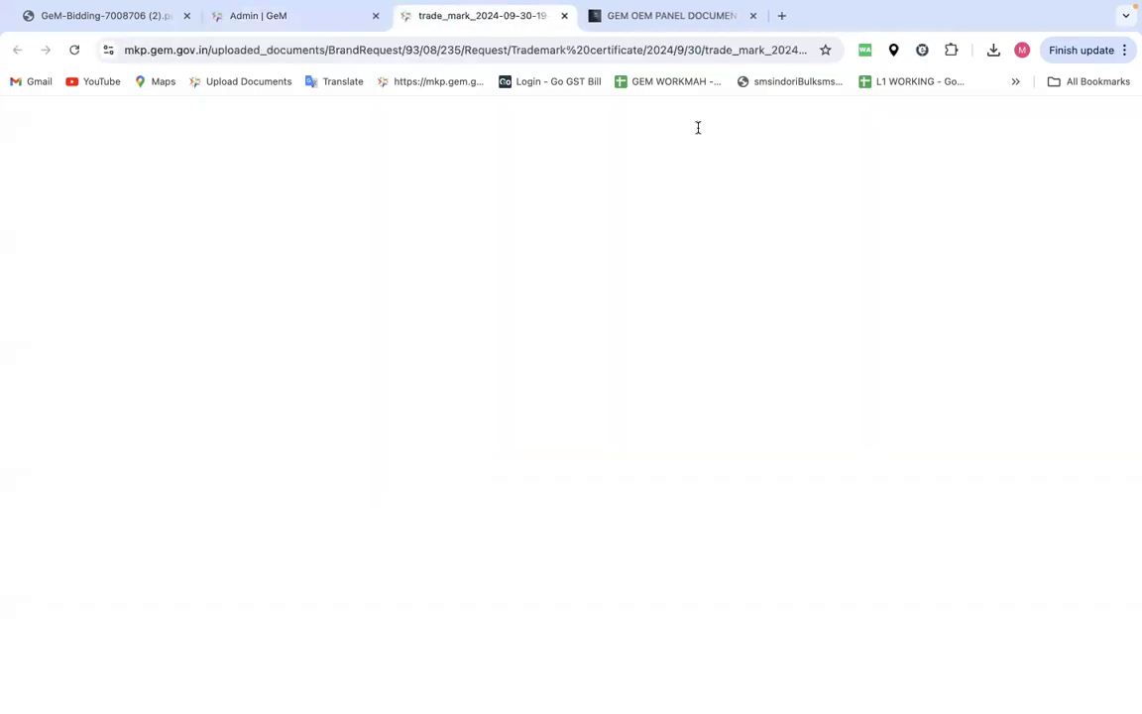
scroll(582, 362, "down", 11)
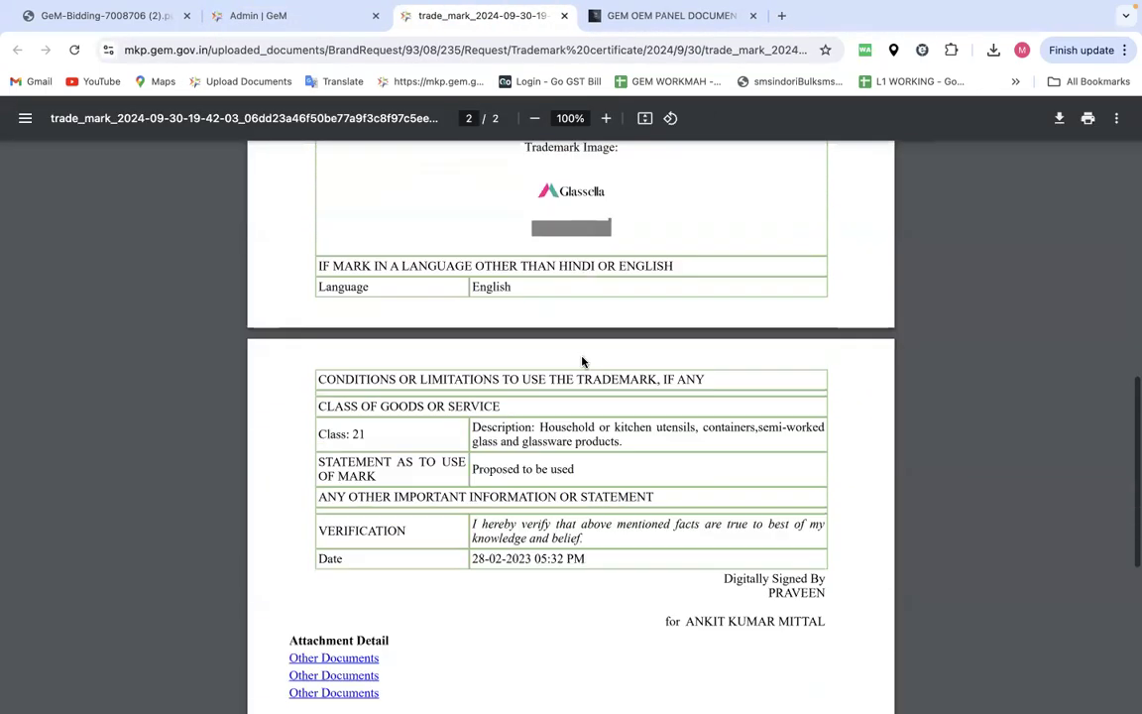
scroll(582, 362, "up", 7)
scroll(583, 362, "up", 5)
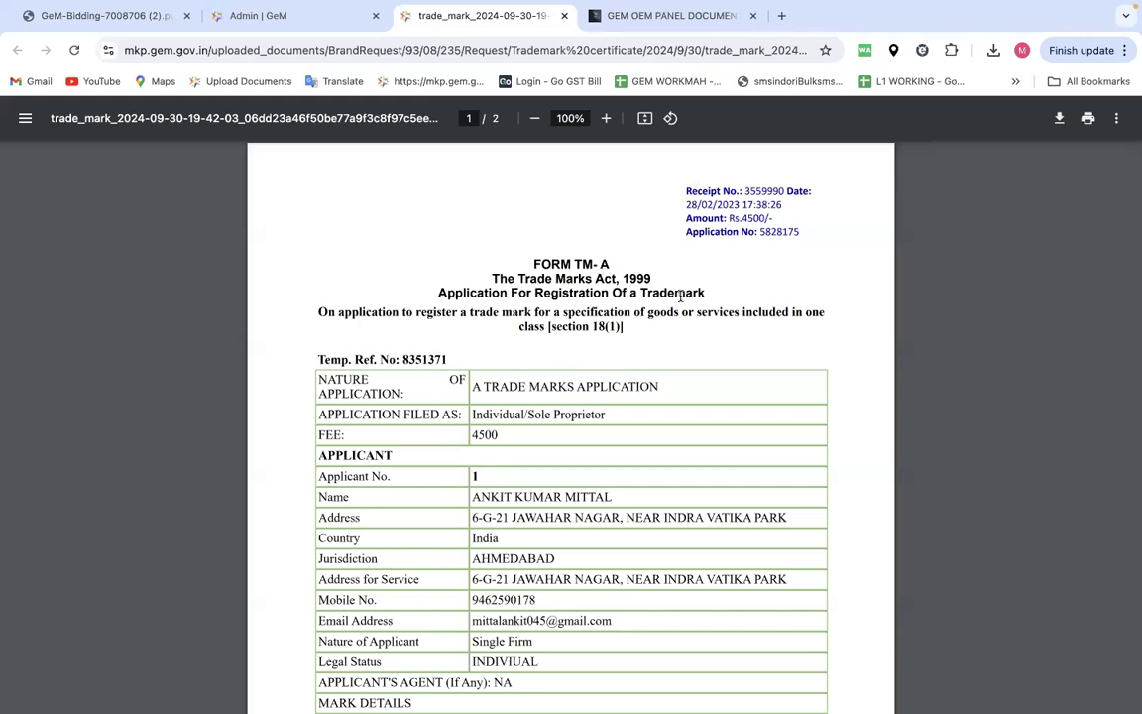
scroll(680, 295, "down", 3)
scroll(681, 295, "down", 5)
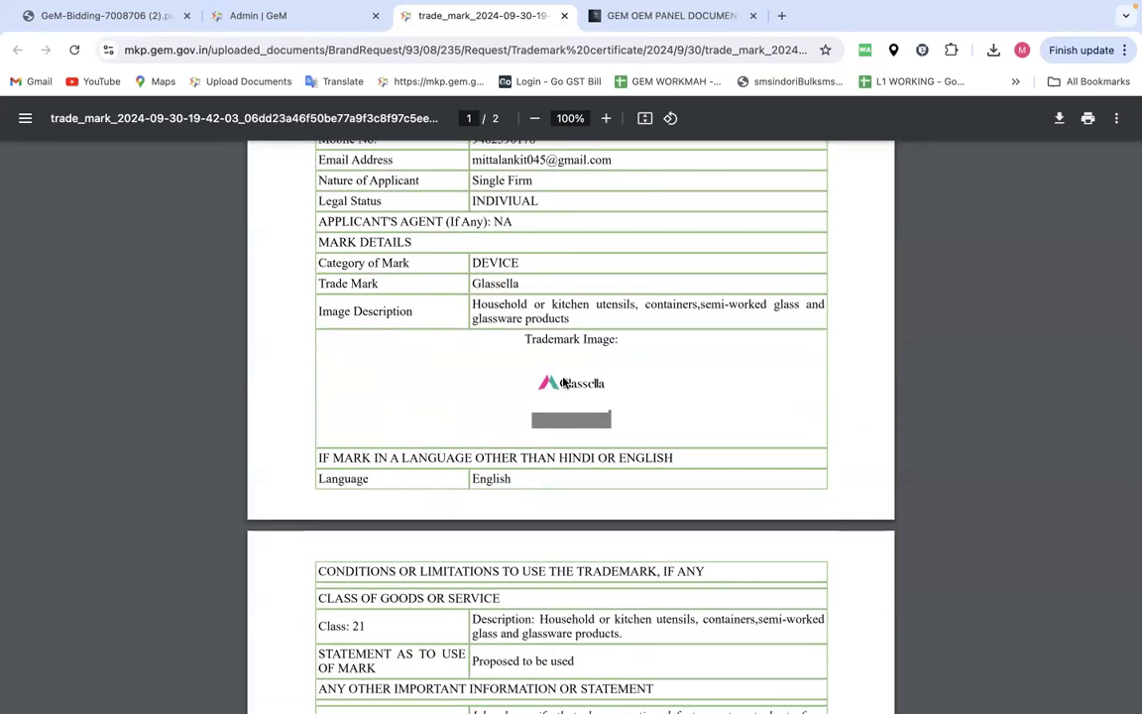
scroll(589, 389, "down", 3)
scroll(589, 390, "down", 3)
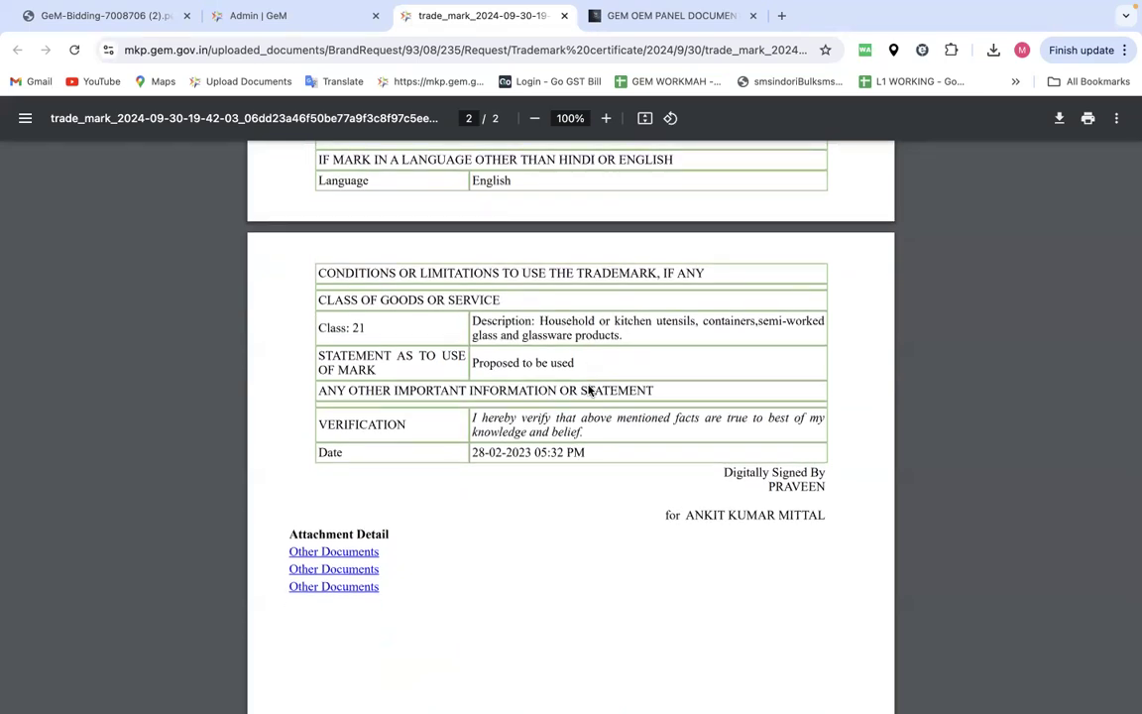
left_click(329, 17)
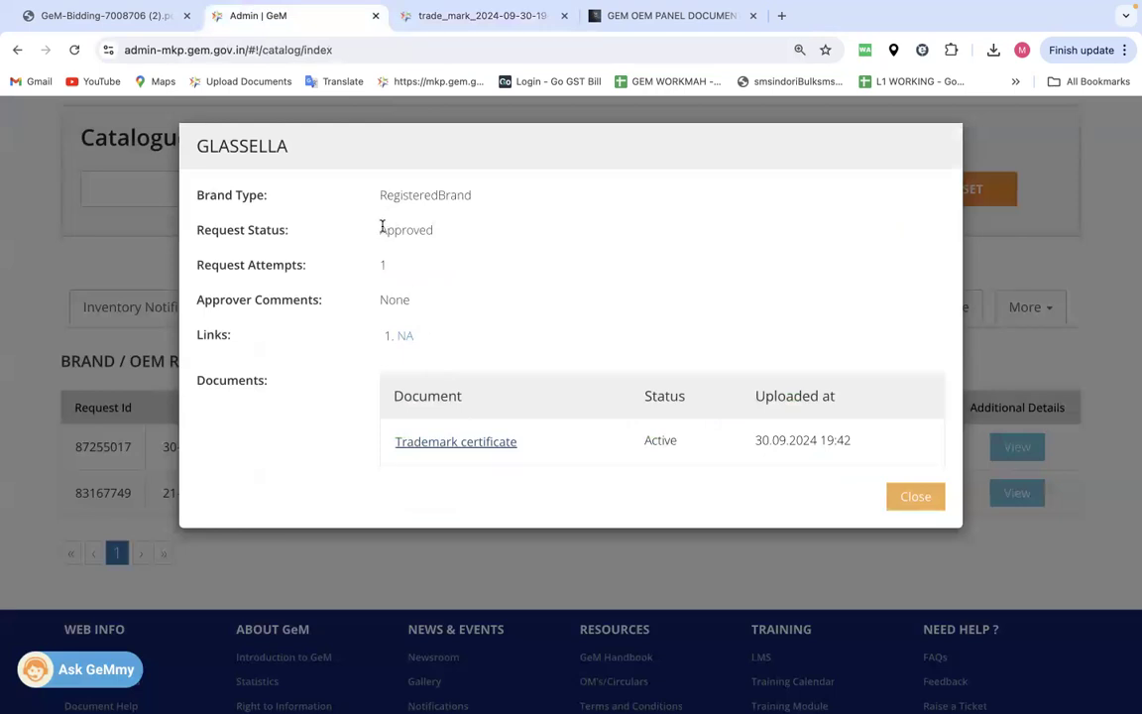
left_click(917, 498)
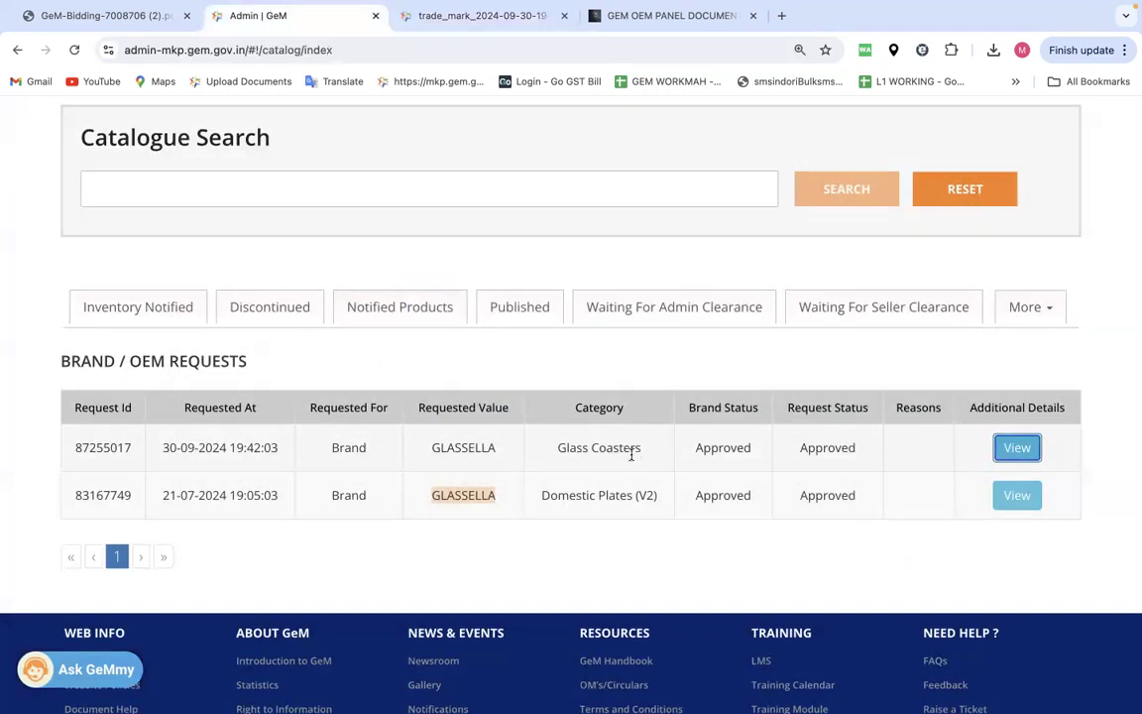
Step: Copy the category name Glass Coasters from the GLASSELLA brand request
left_click_drag(505, 453, 429, 458)
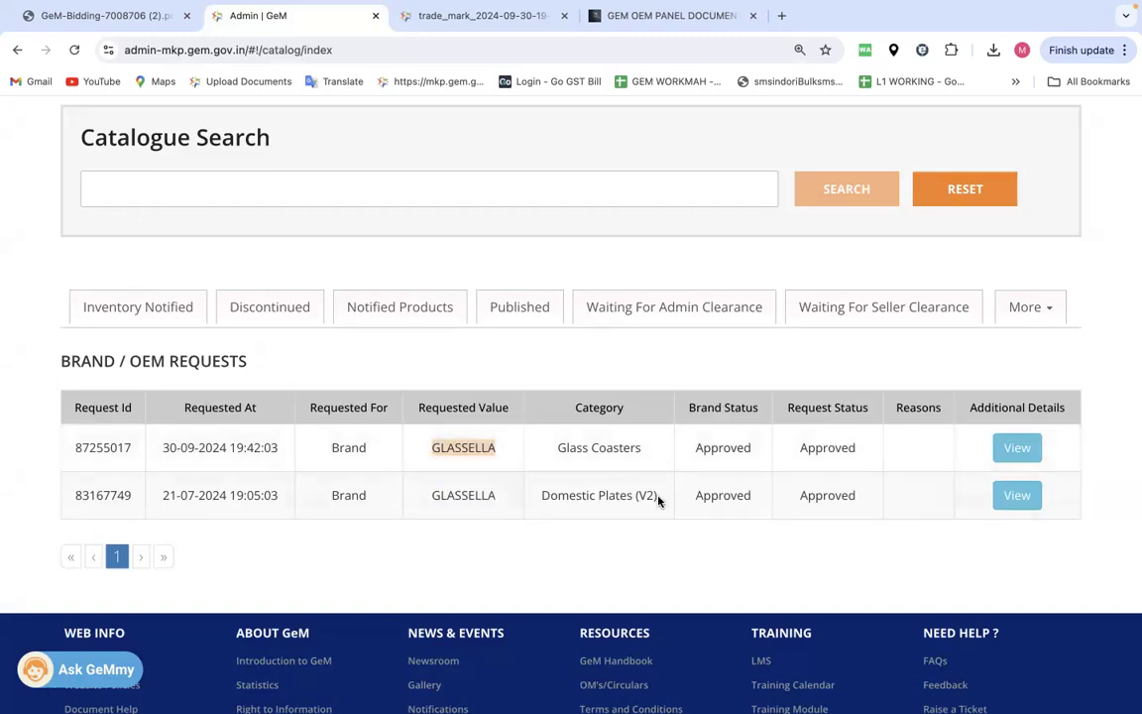
left_click_drag(658, 498, 576, 496)
left_click_drag(641, 448, 552, 453)
key("ctrl+c")
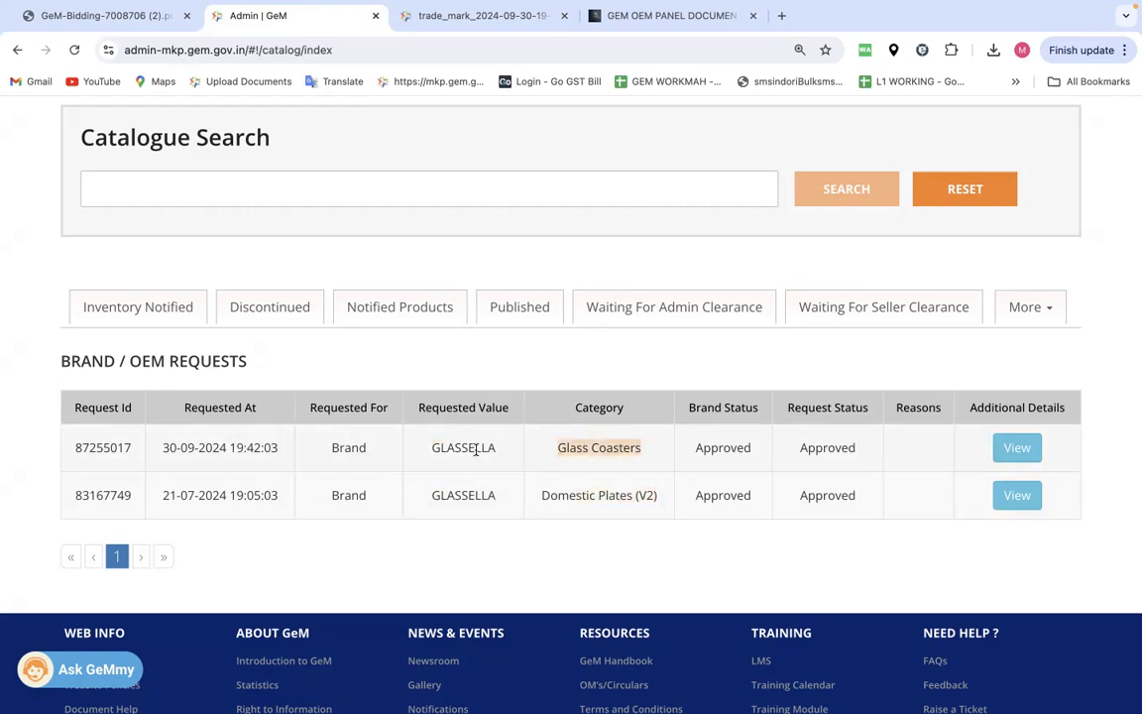
Step: Start a new product offering, search the categories for the copied name and choose Glass Coasters
scroll(607, 441, "up", 4)
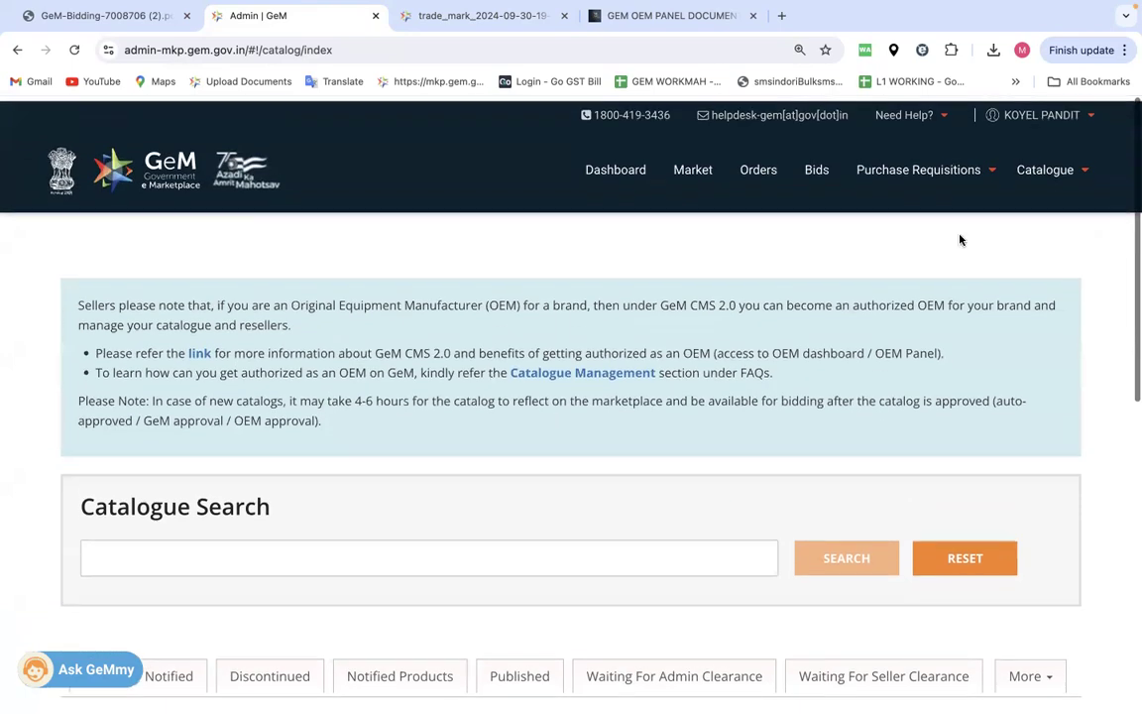
mouse_move(1086, 159)
mouse_move(986, 202)
left_click(882, 199)
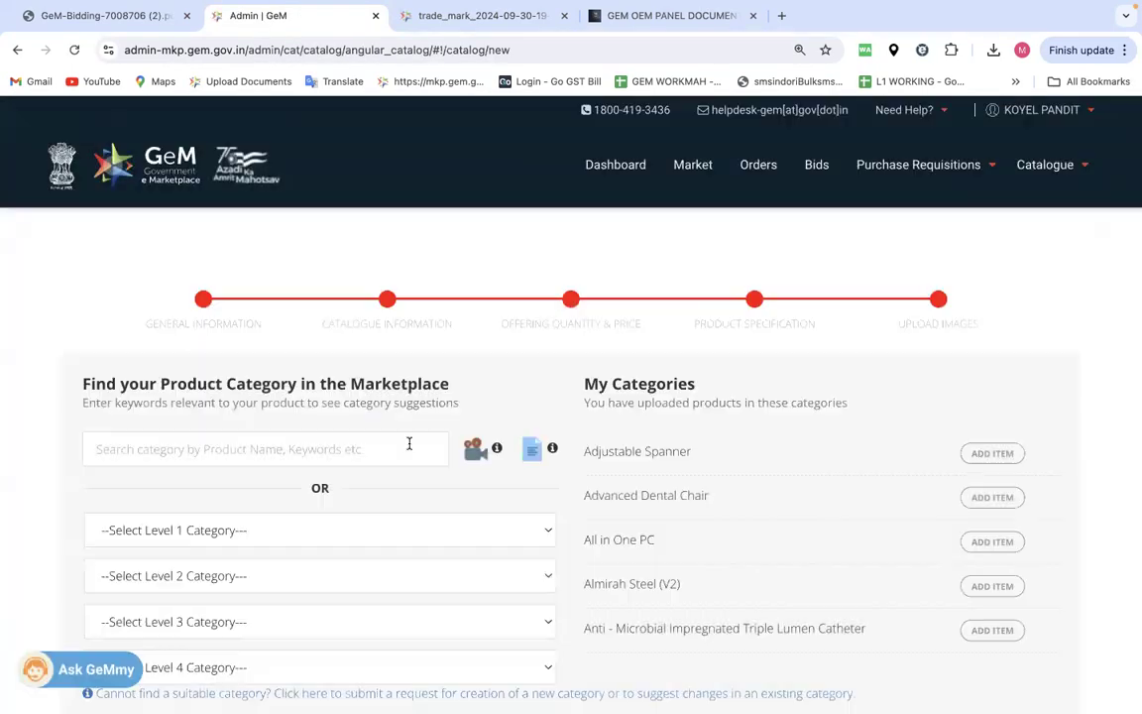
left_click(408, 441)
key("ctrl+v")
left_click(313, 484)
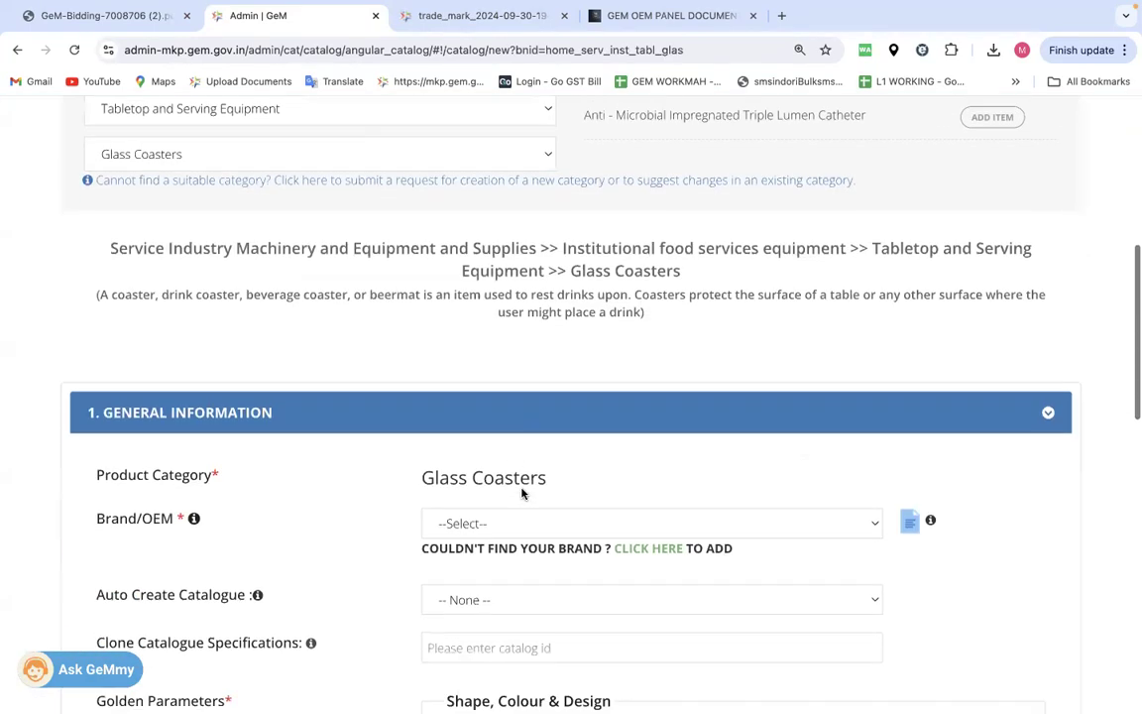
Step: Set the Brand/OEM of the Glass Coasters offering to GLASSELLA
left_click(477, 437)
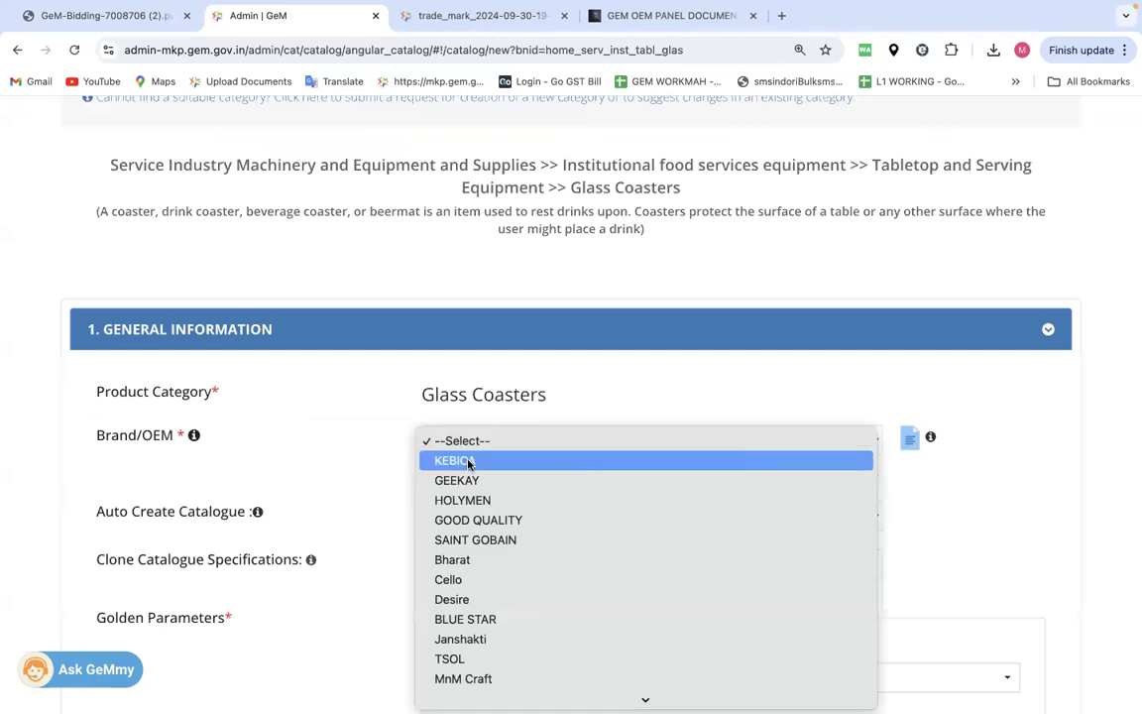
scroll(462, 510, "down", 3)
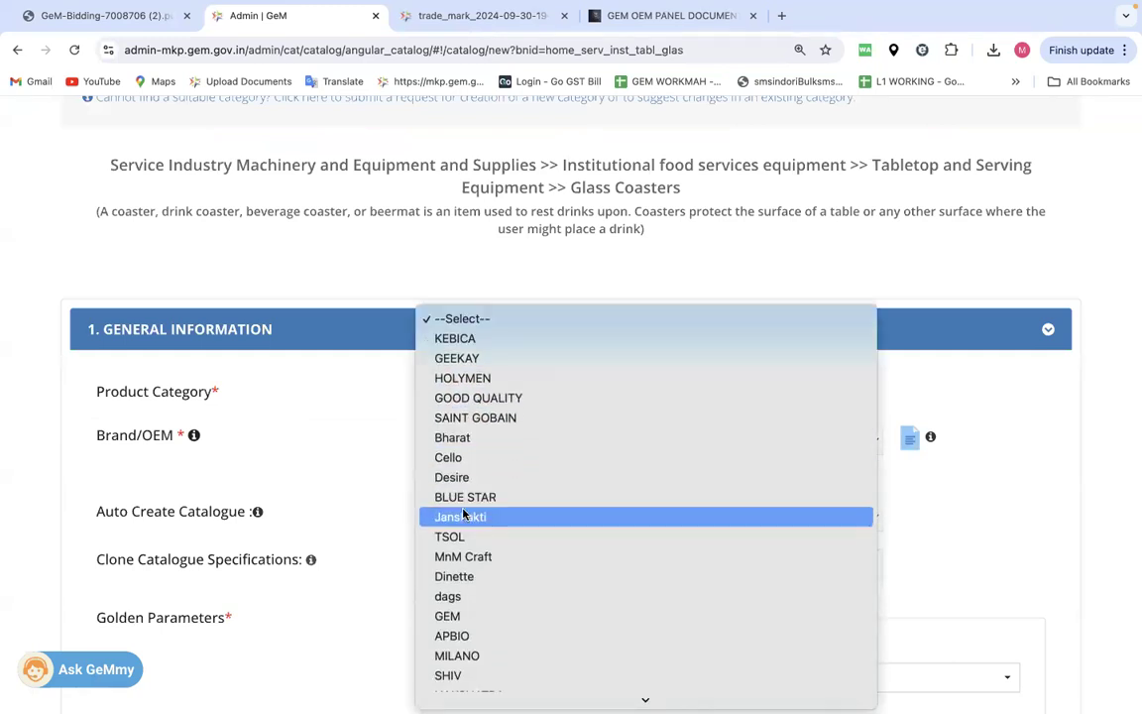
scroll(474, 439, "down", 3)
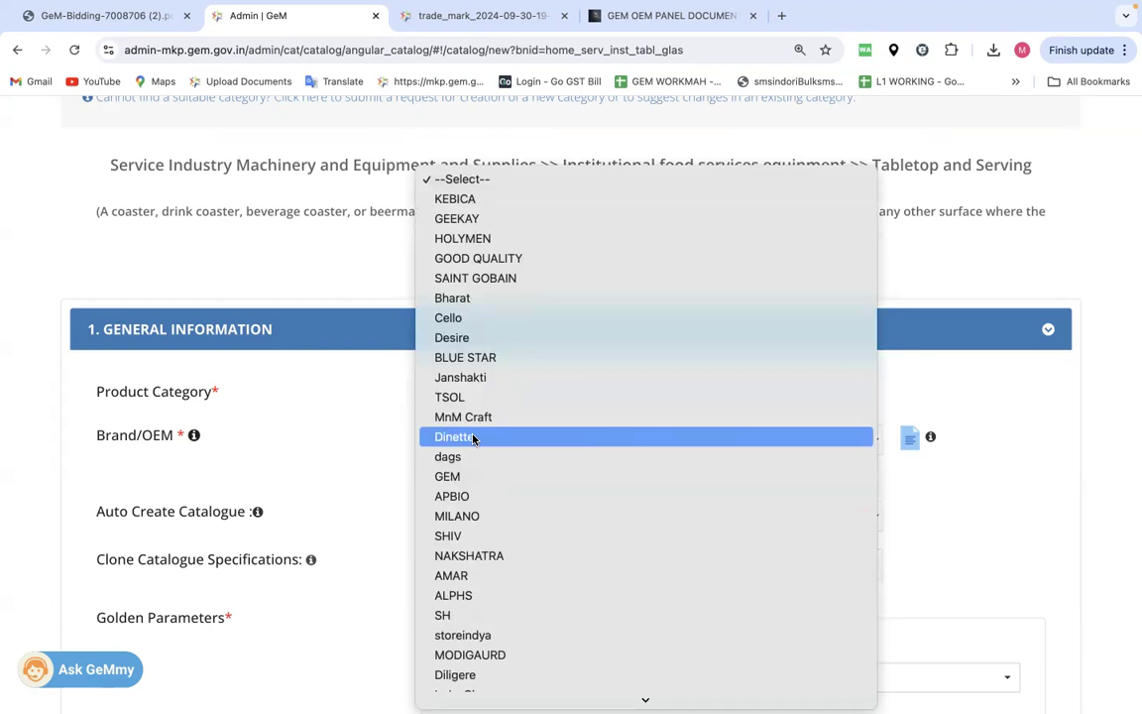
key("Down")
key("Down")
key("Down")
key("Down")
key("Down")
key("Down")
key("Down")
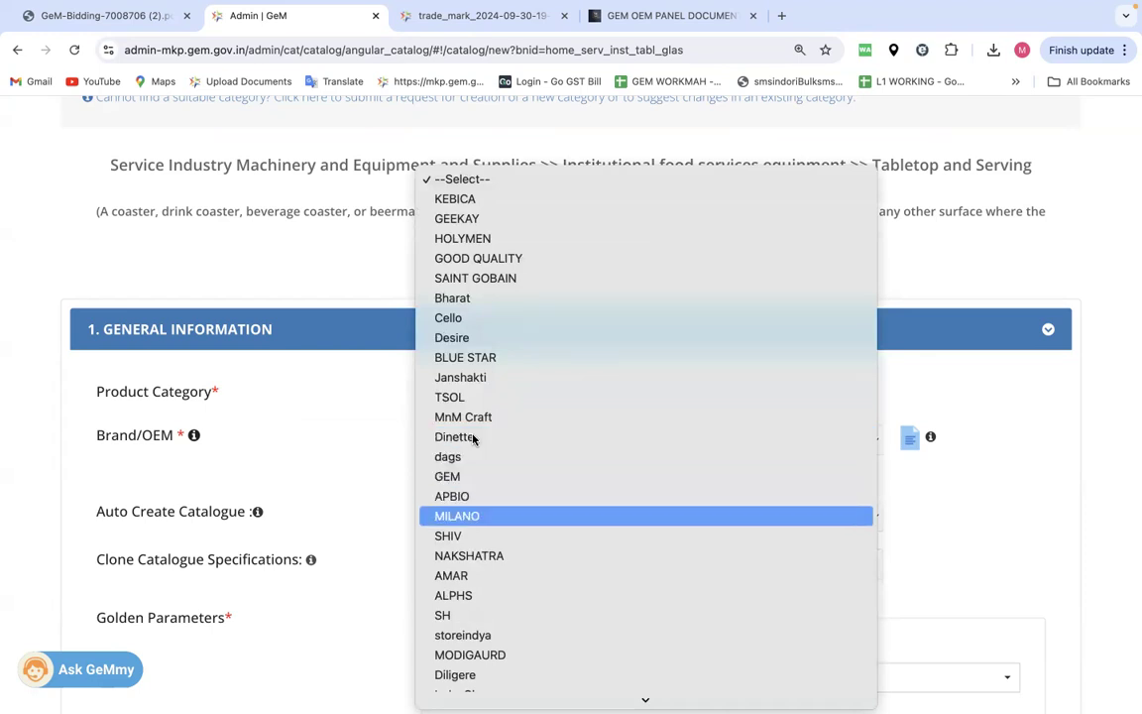
key("Down")
key("Down")
key("Down")
key("Down")
key("Down")
key("Down")
key("Down")
key("Down")
key("Down")
key("Down")
key("Down")
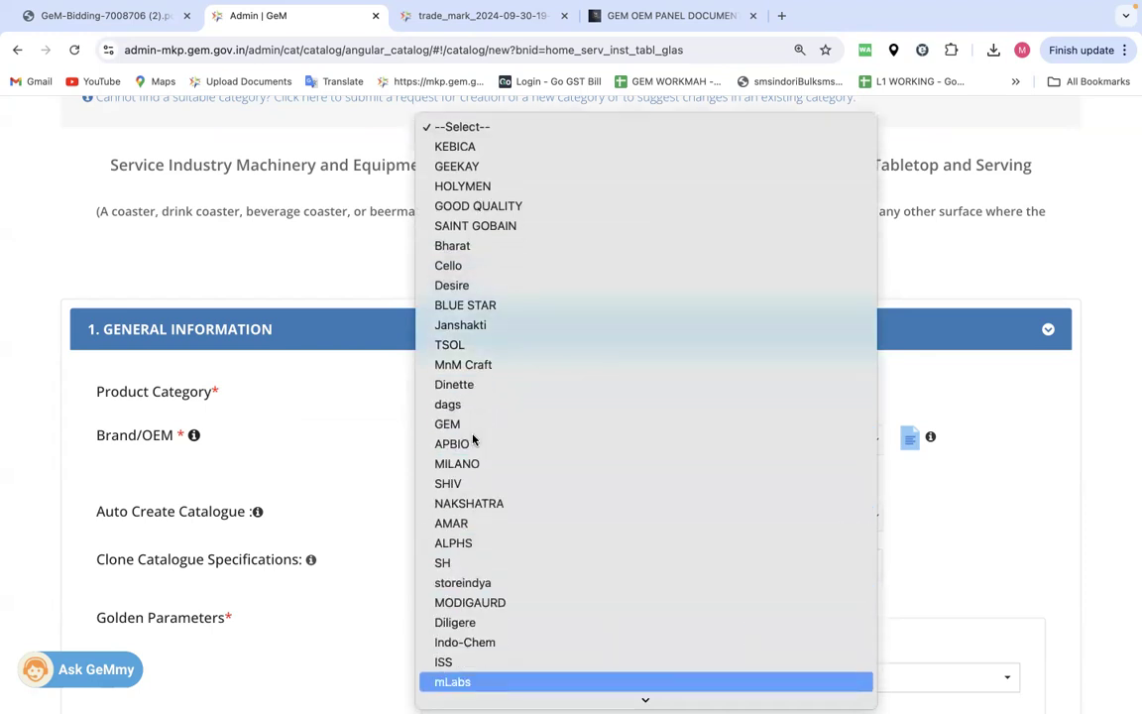
key("Down")
key("Down")
key("Down")
key("Down")
key("Down")
key("Down")
key("Down")
key("Down")
key("Down")
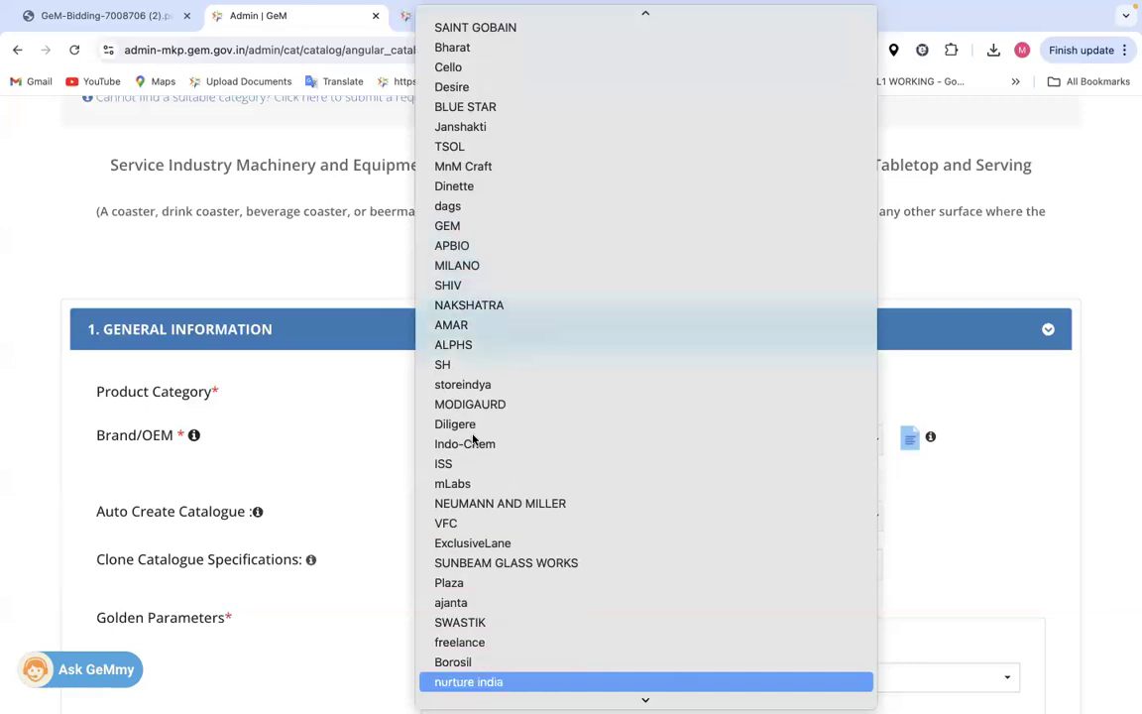
key("Down")
key("Down")
key("Down")
key("Down")
key("Down")
key("Down")
key("Down")
key("Down")
key("Up")
key("Up")
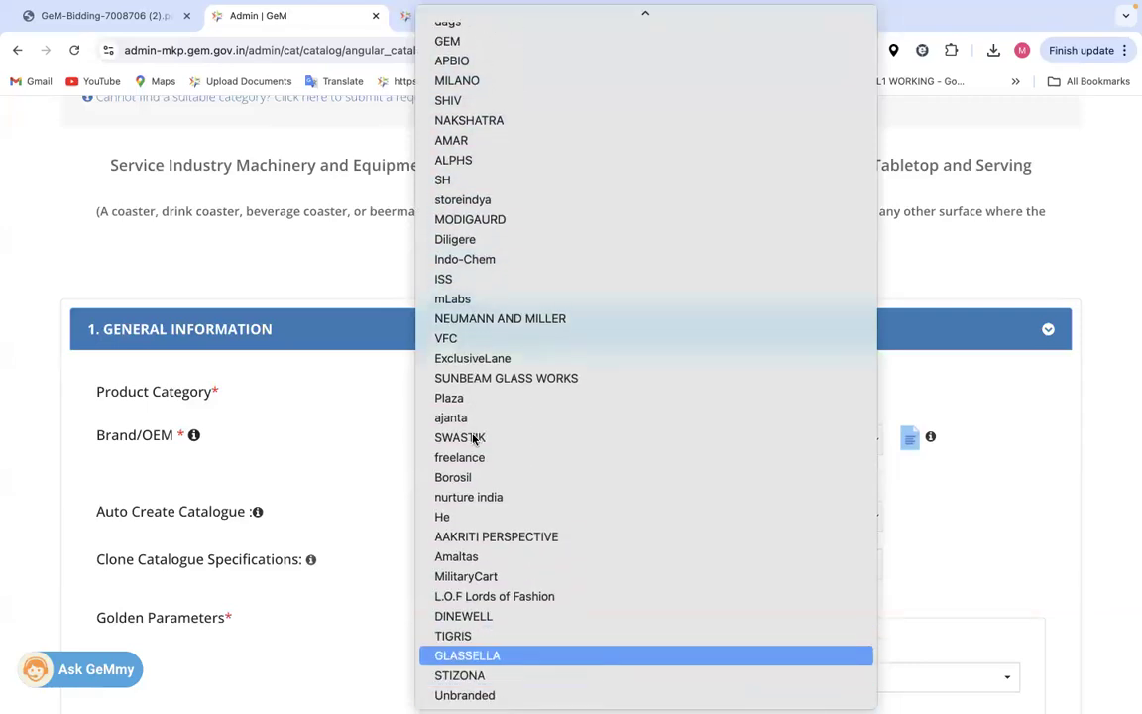
key("Return")
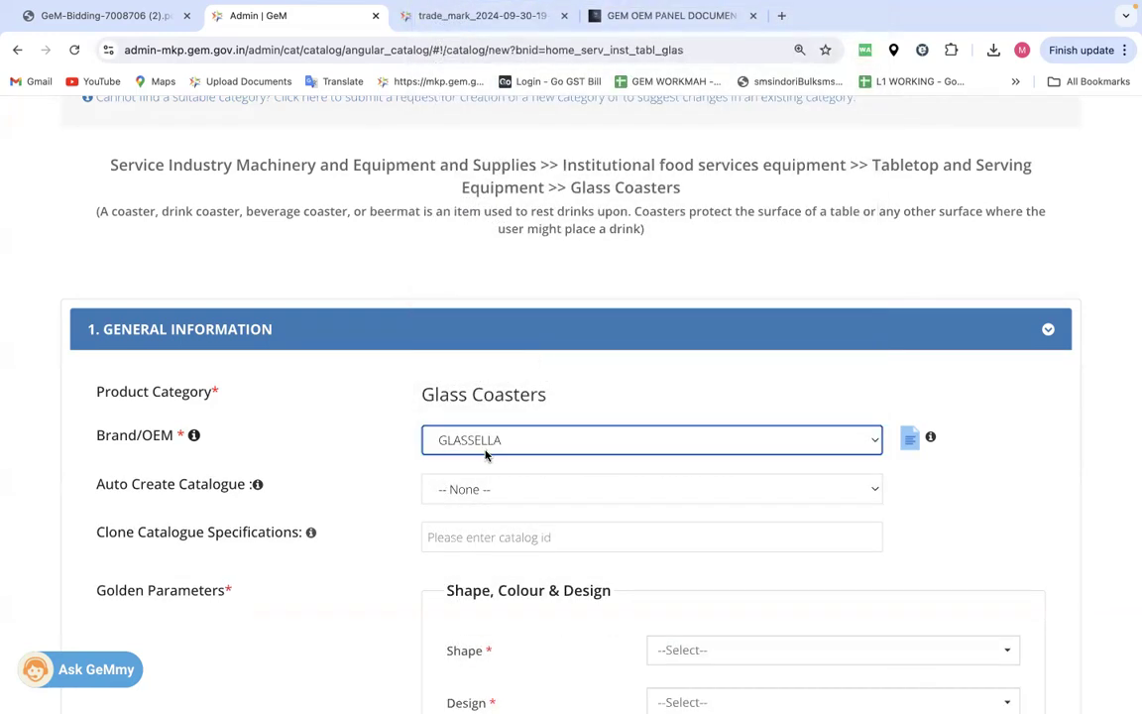